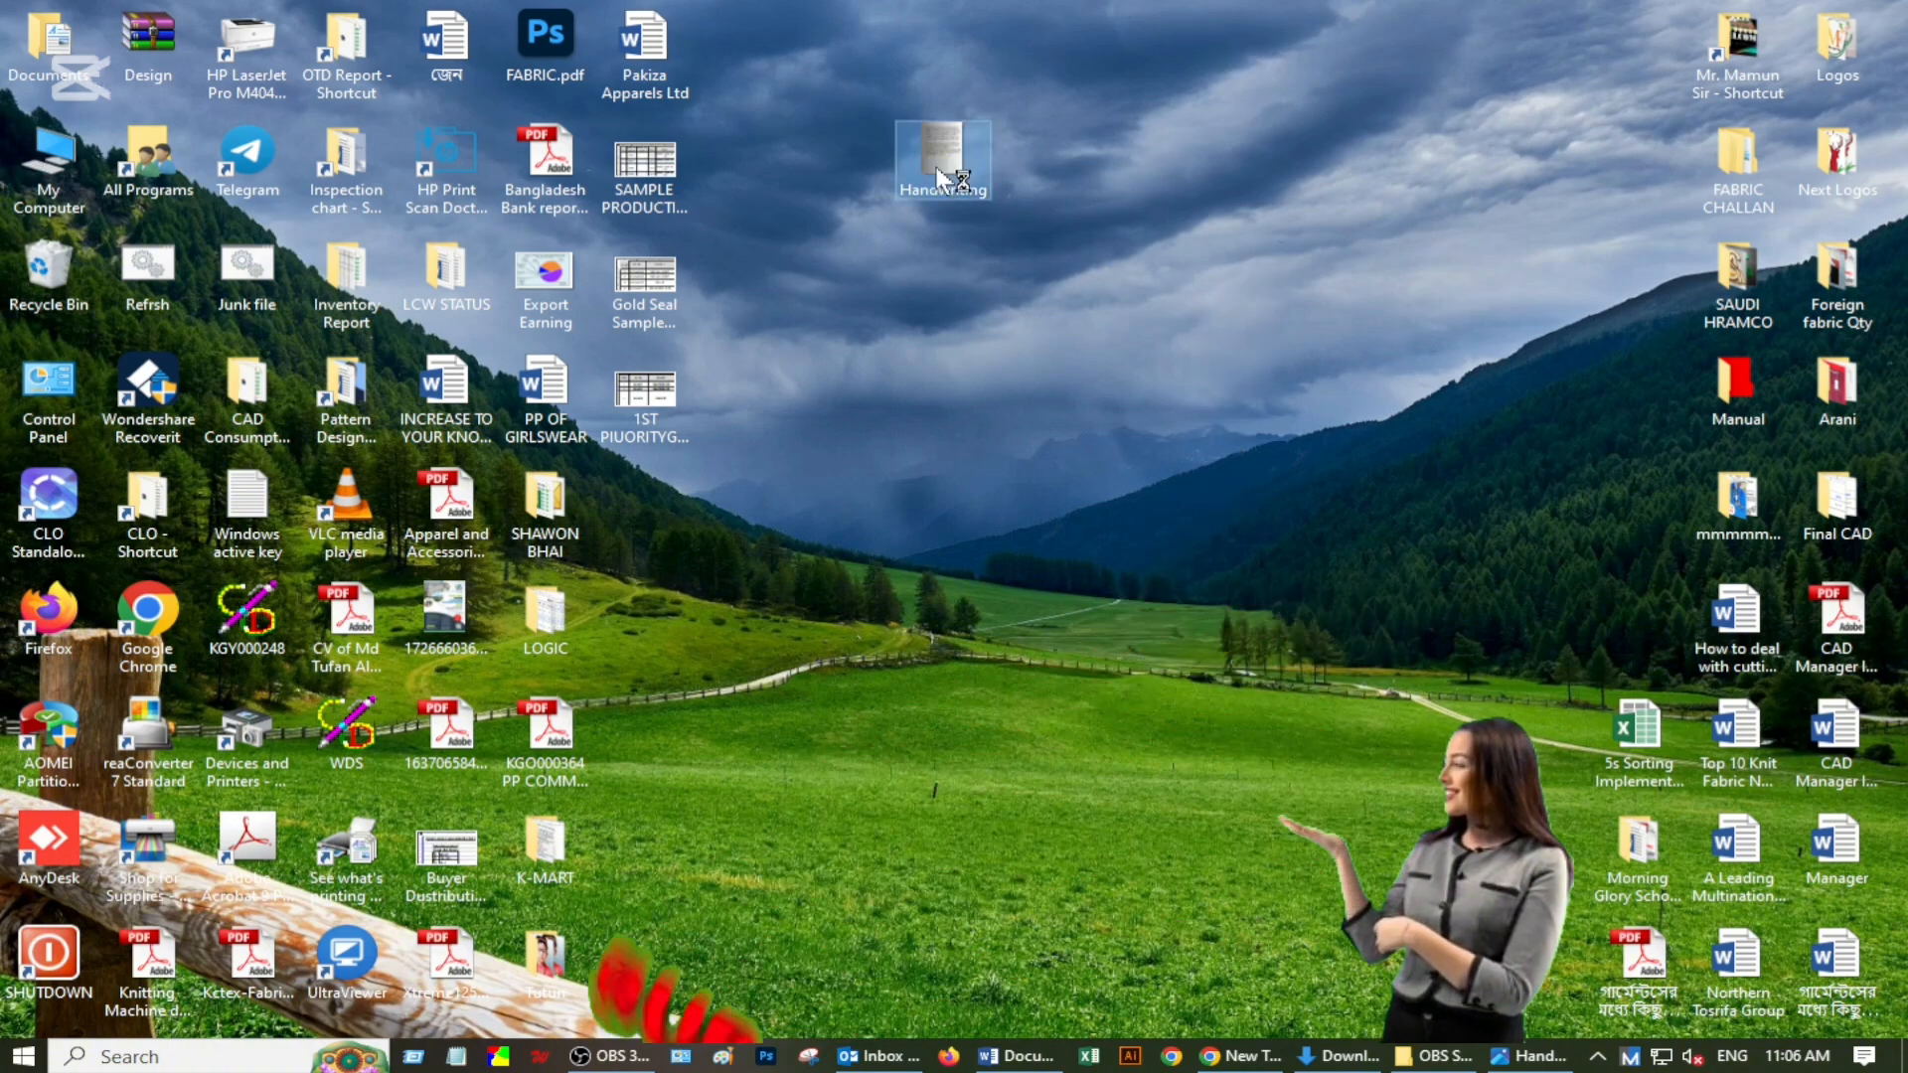
Open the Handwriting image from the desktop, examine the handwritten page closely, and close it.
double_click(936, 174)
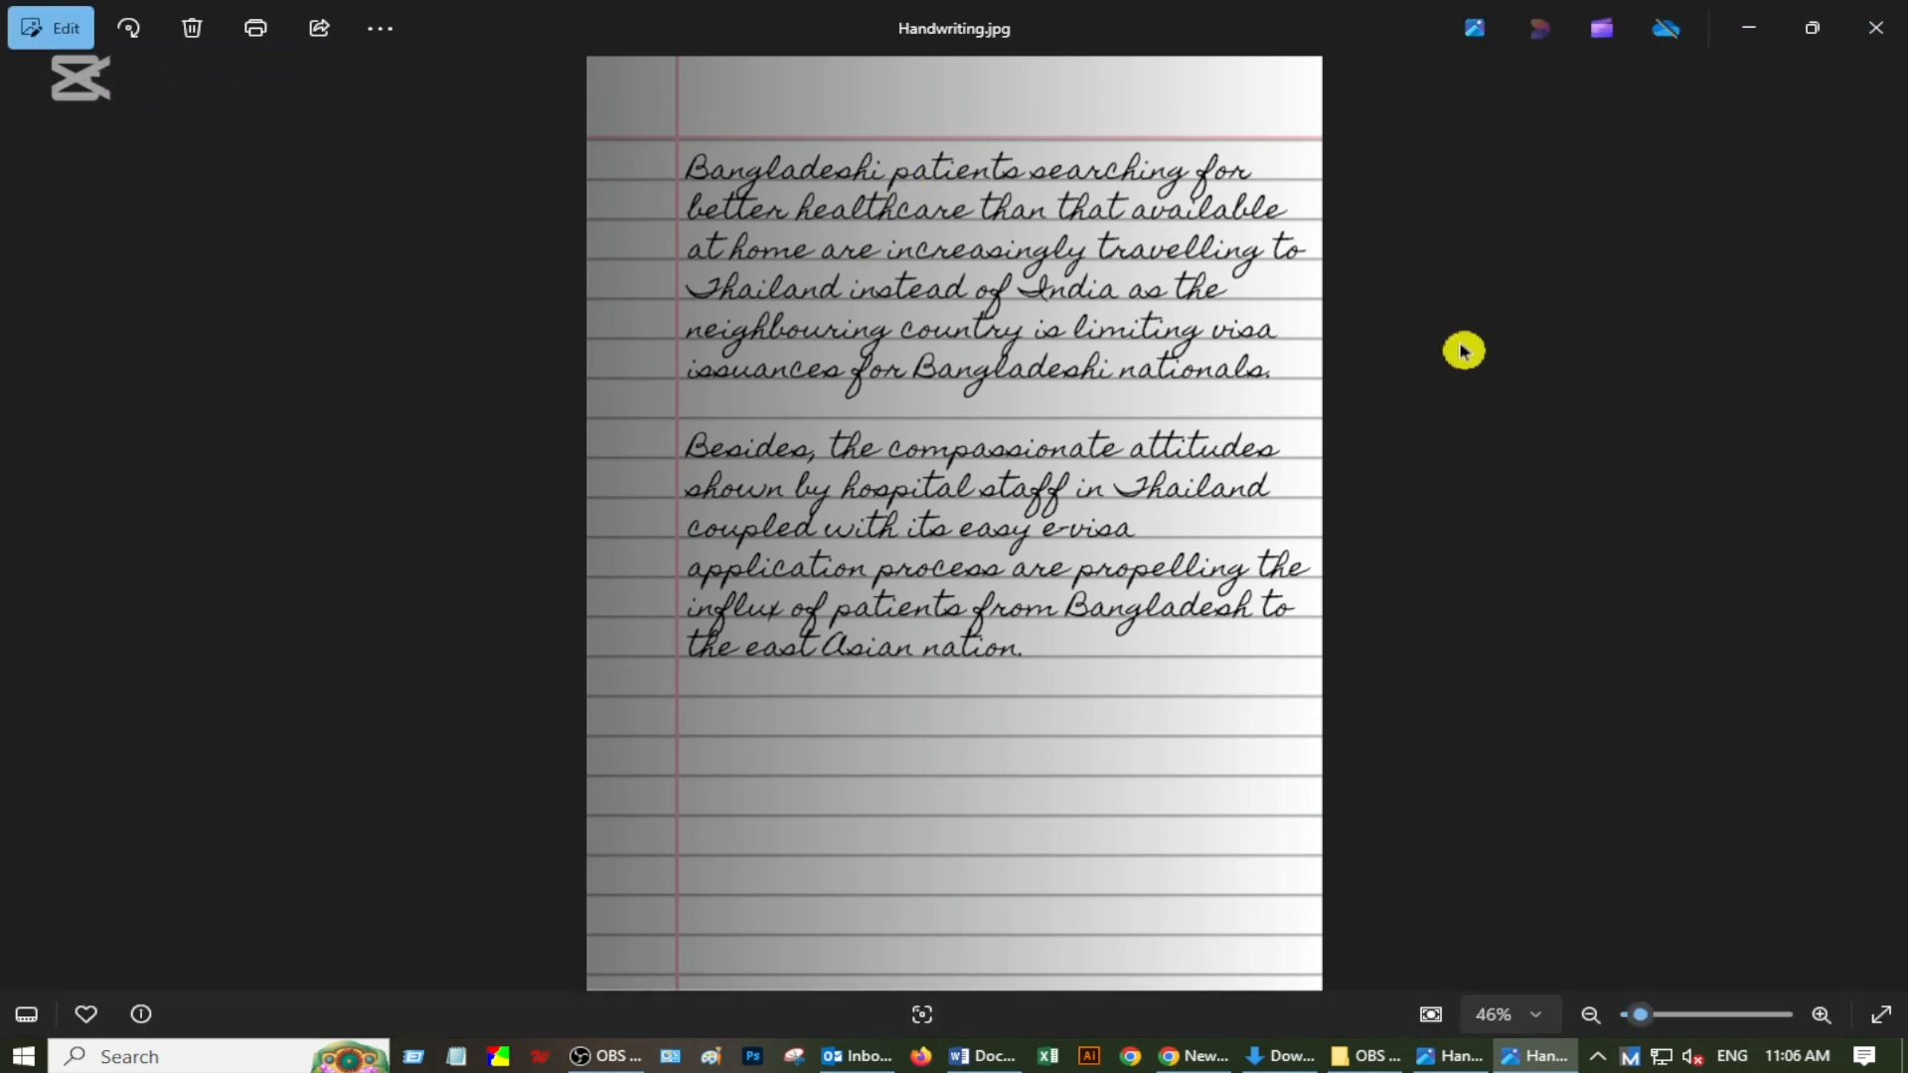
scroll(835, 178, up, 3)
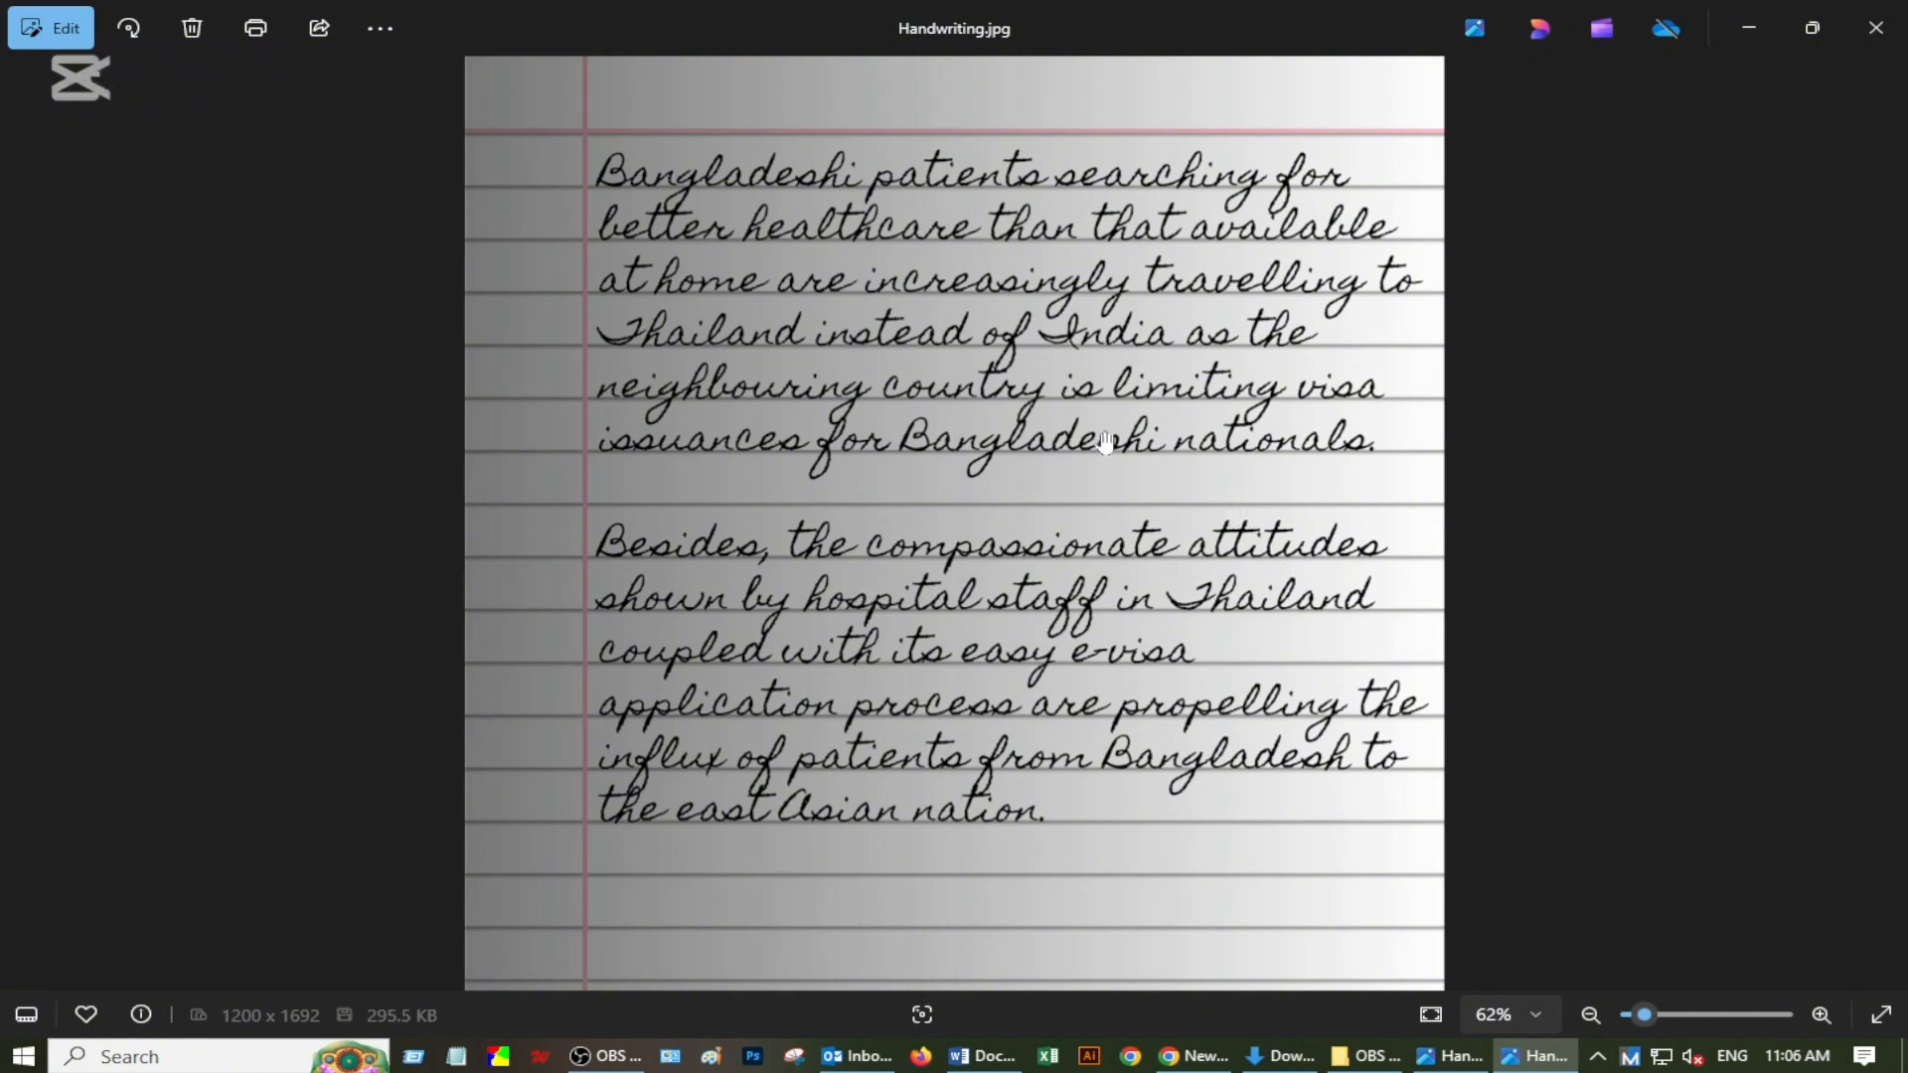
scroll(1106, 443, down, 2)
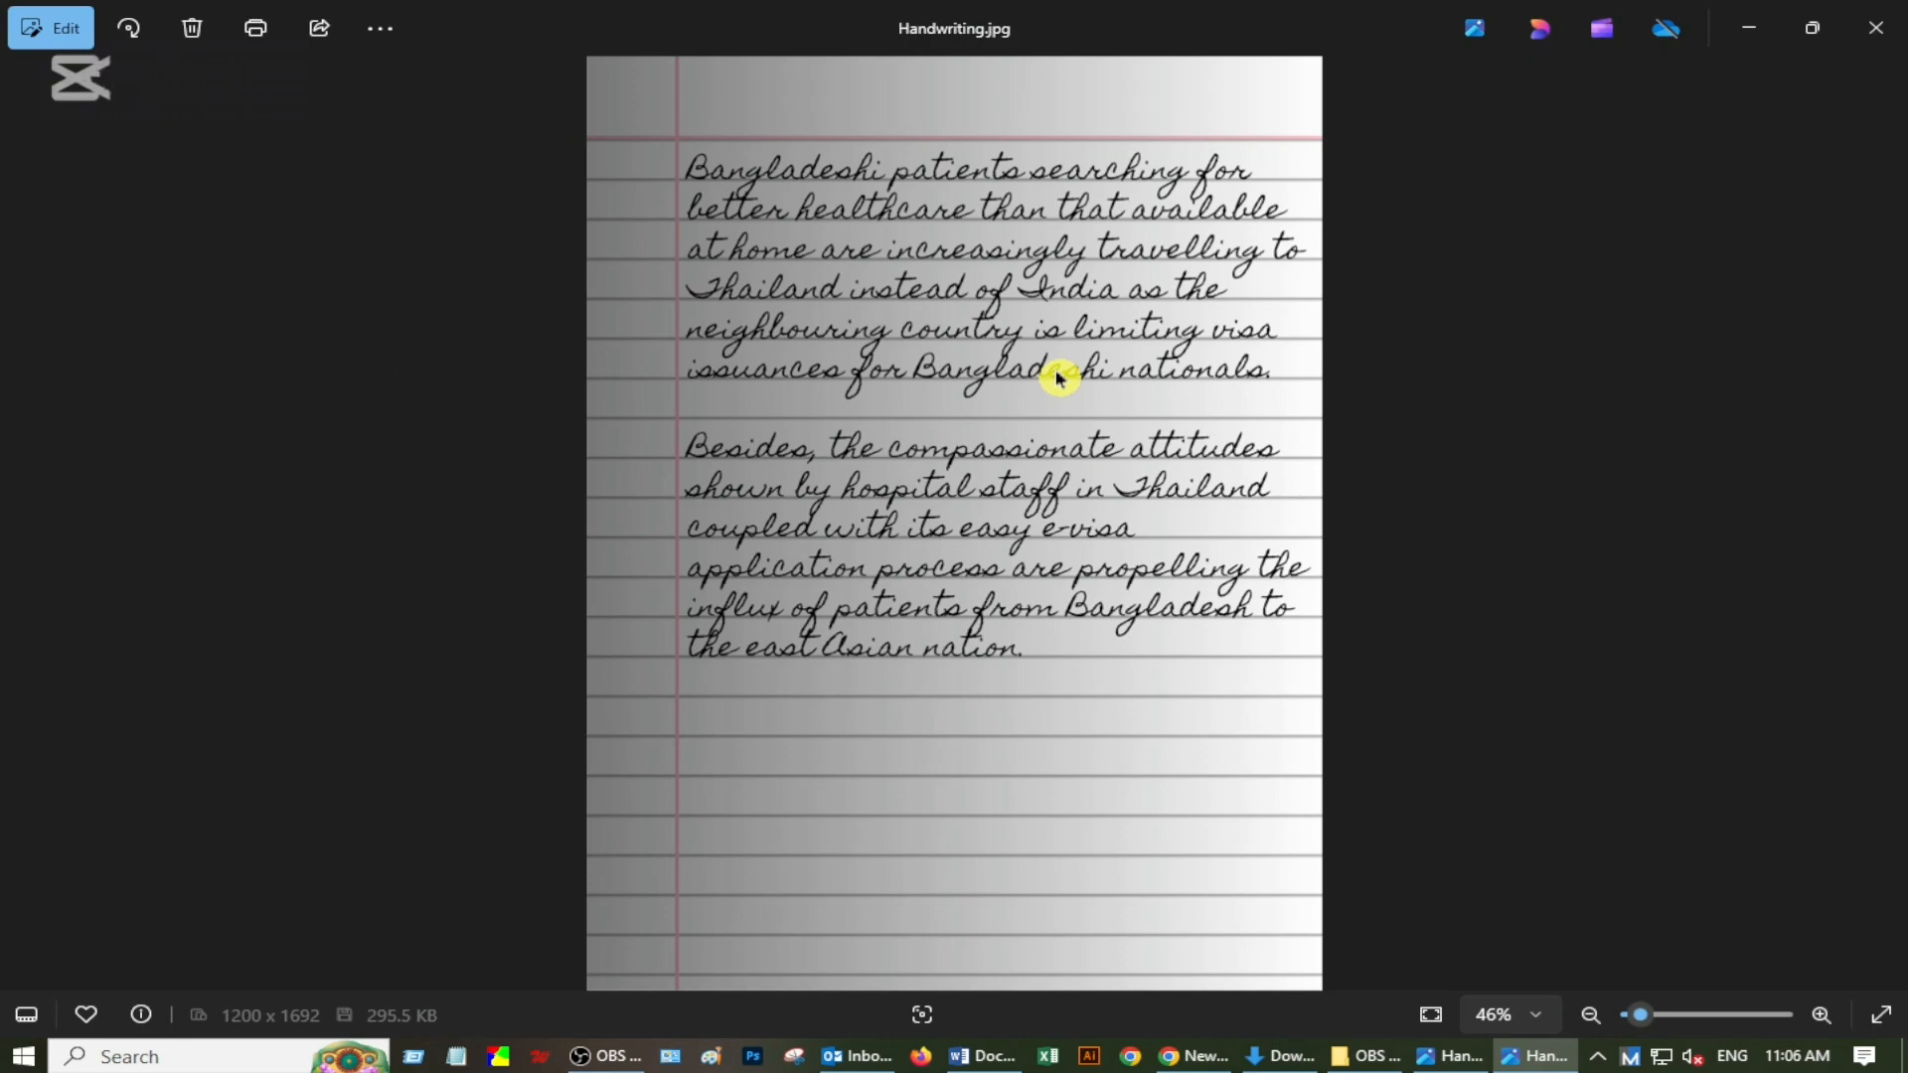
click(1877, 28)
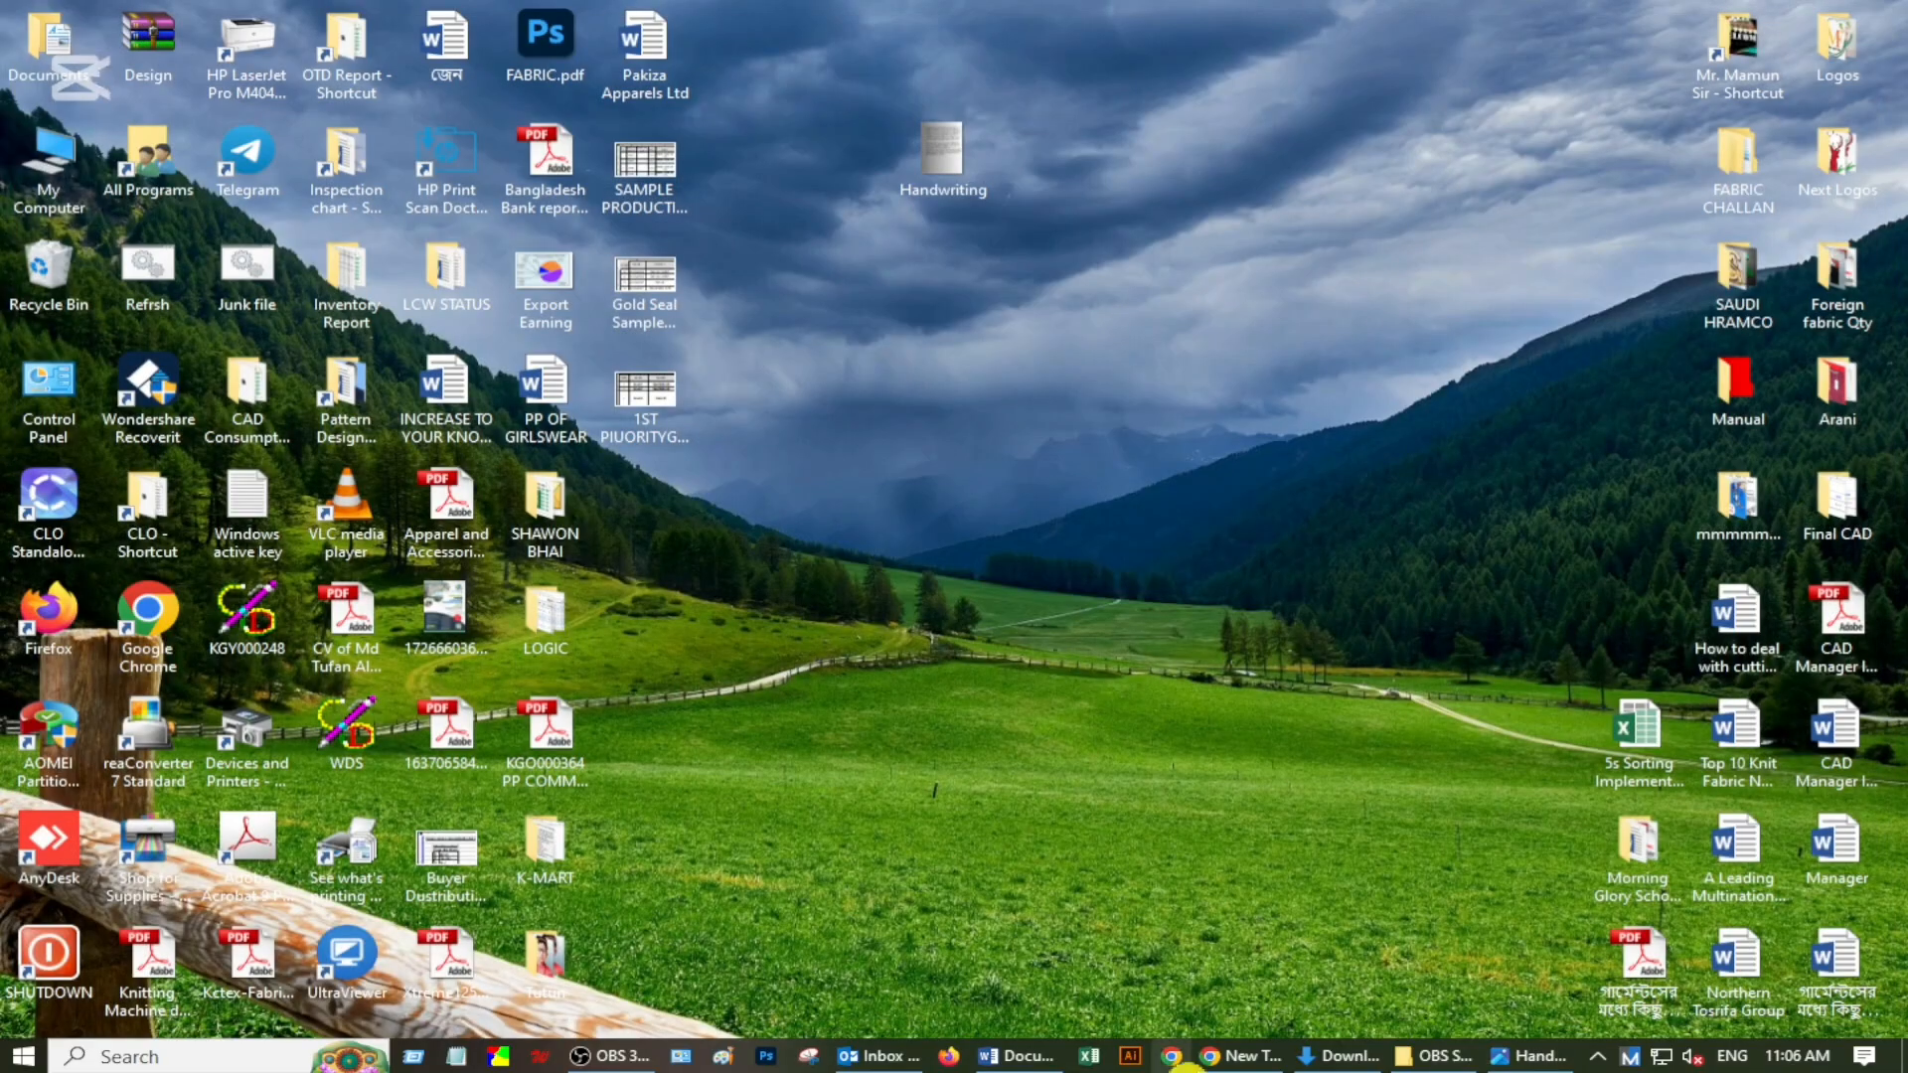
Switch to Chrome, search Google for "text to handwriting" and open the Text to Handwriting result from srbh.dev.
click(1237, 1056)
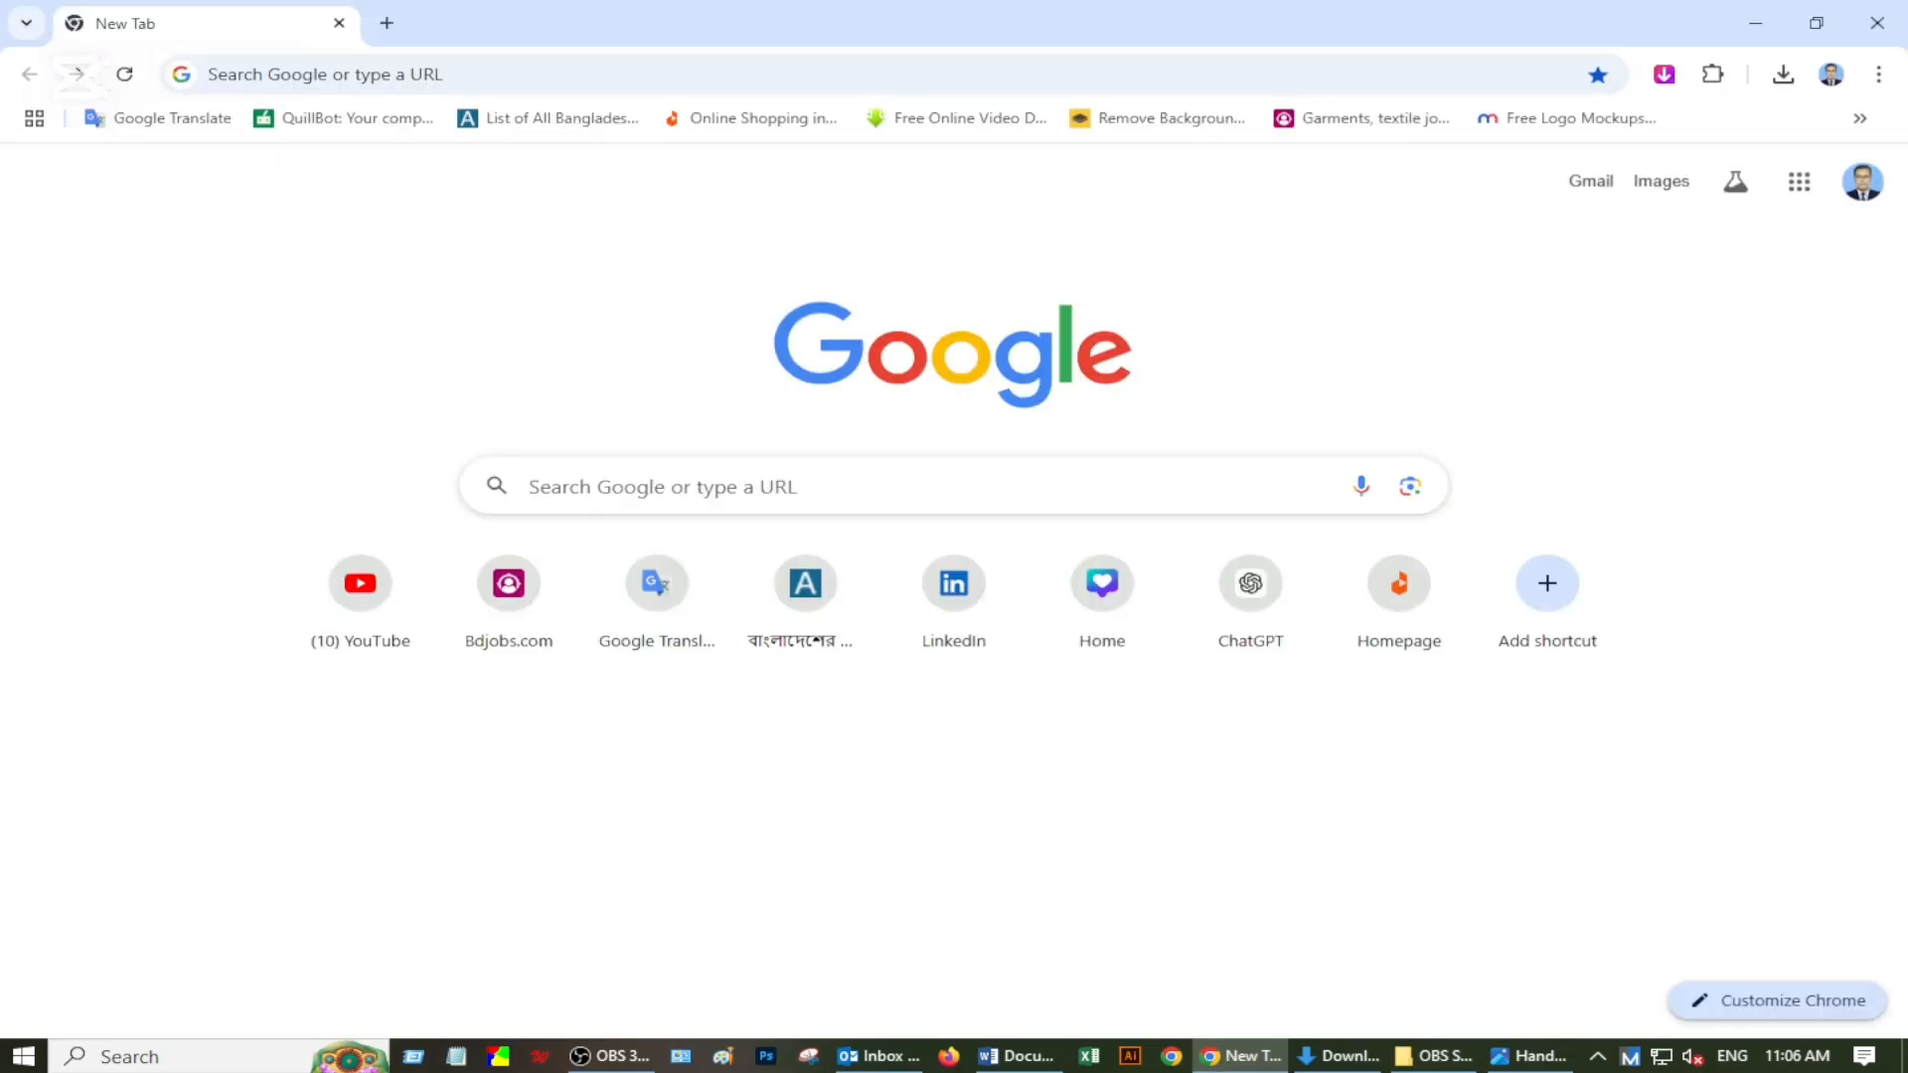
click(662, 487)
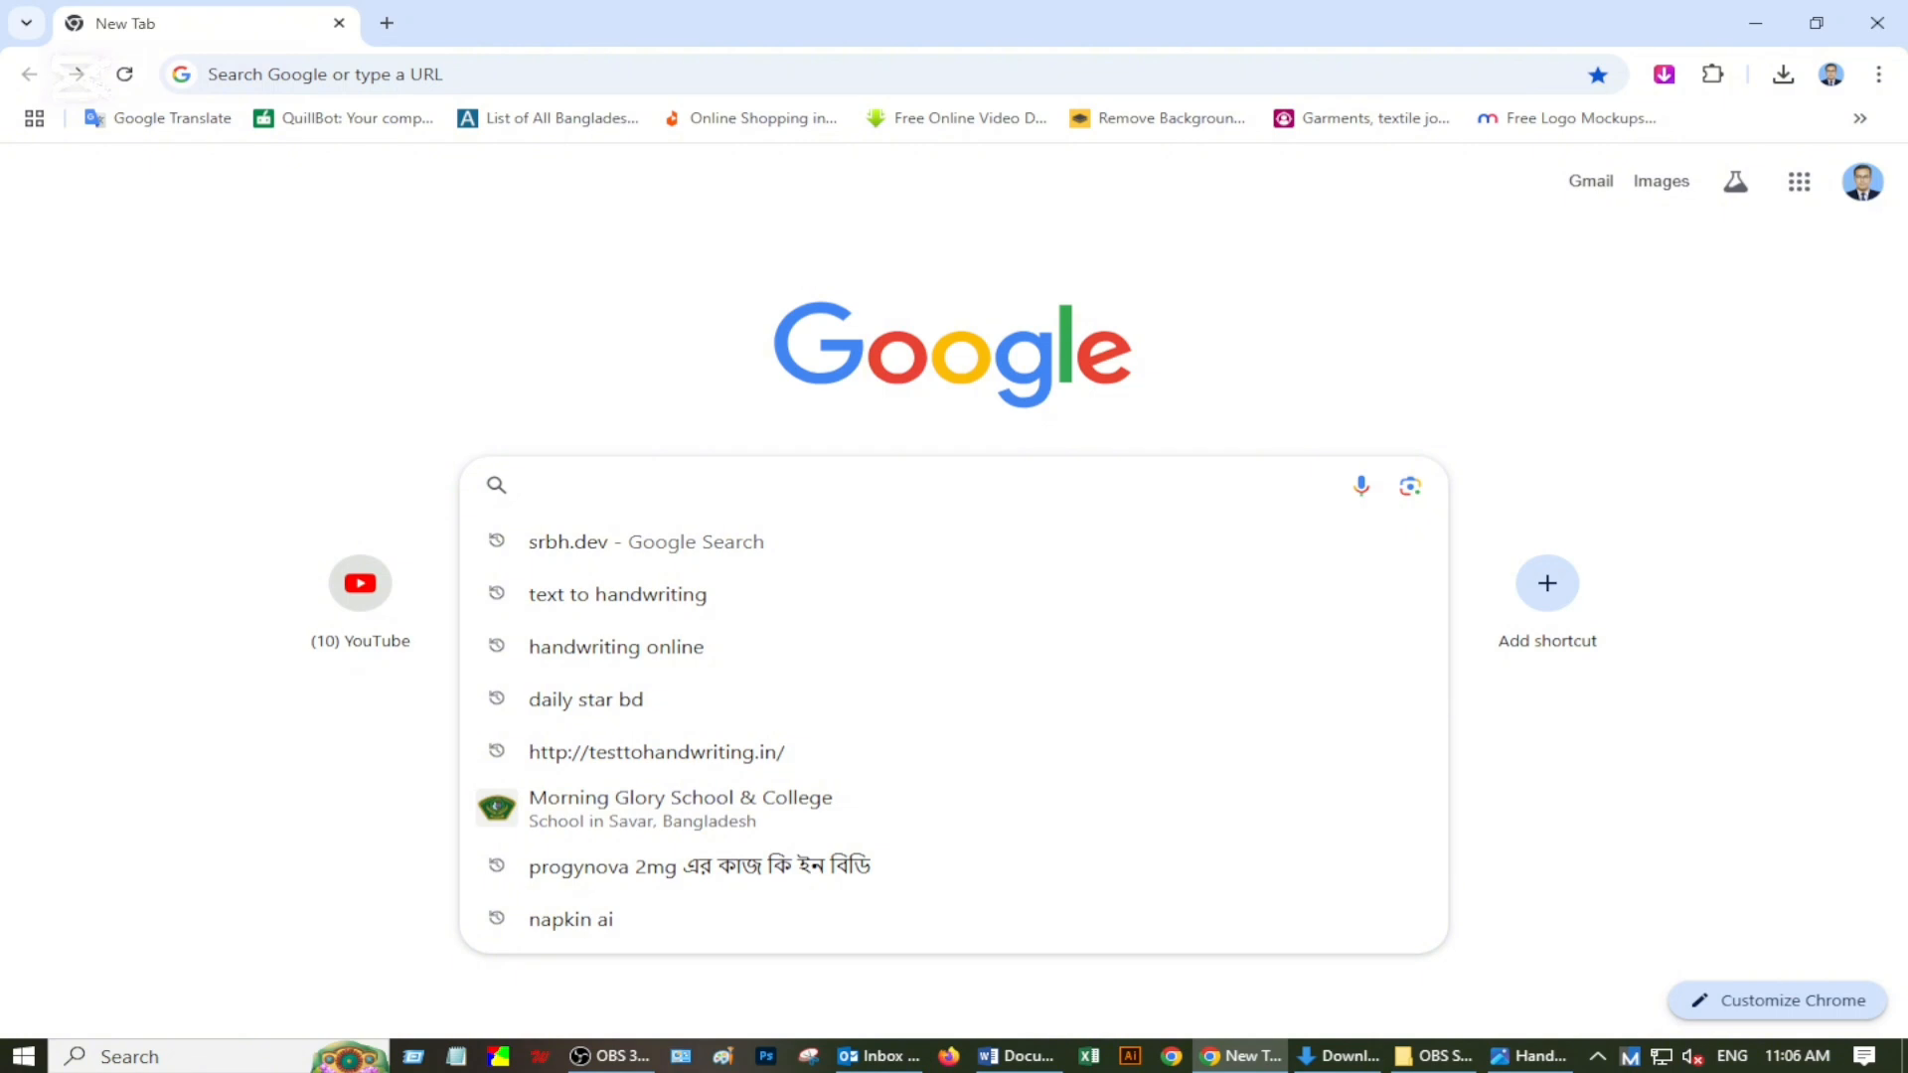
text(tes)
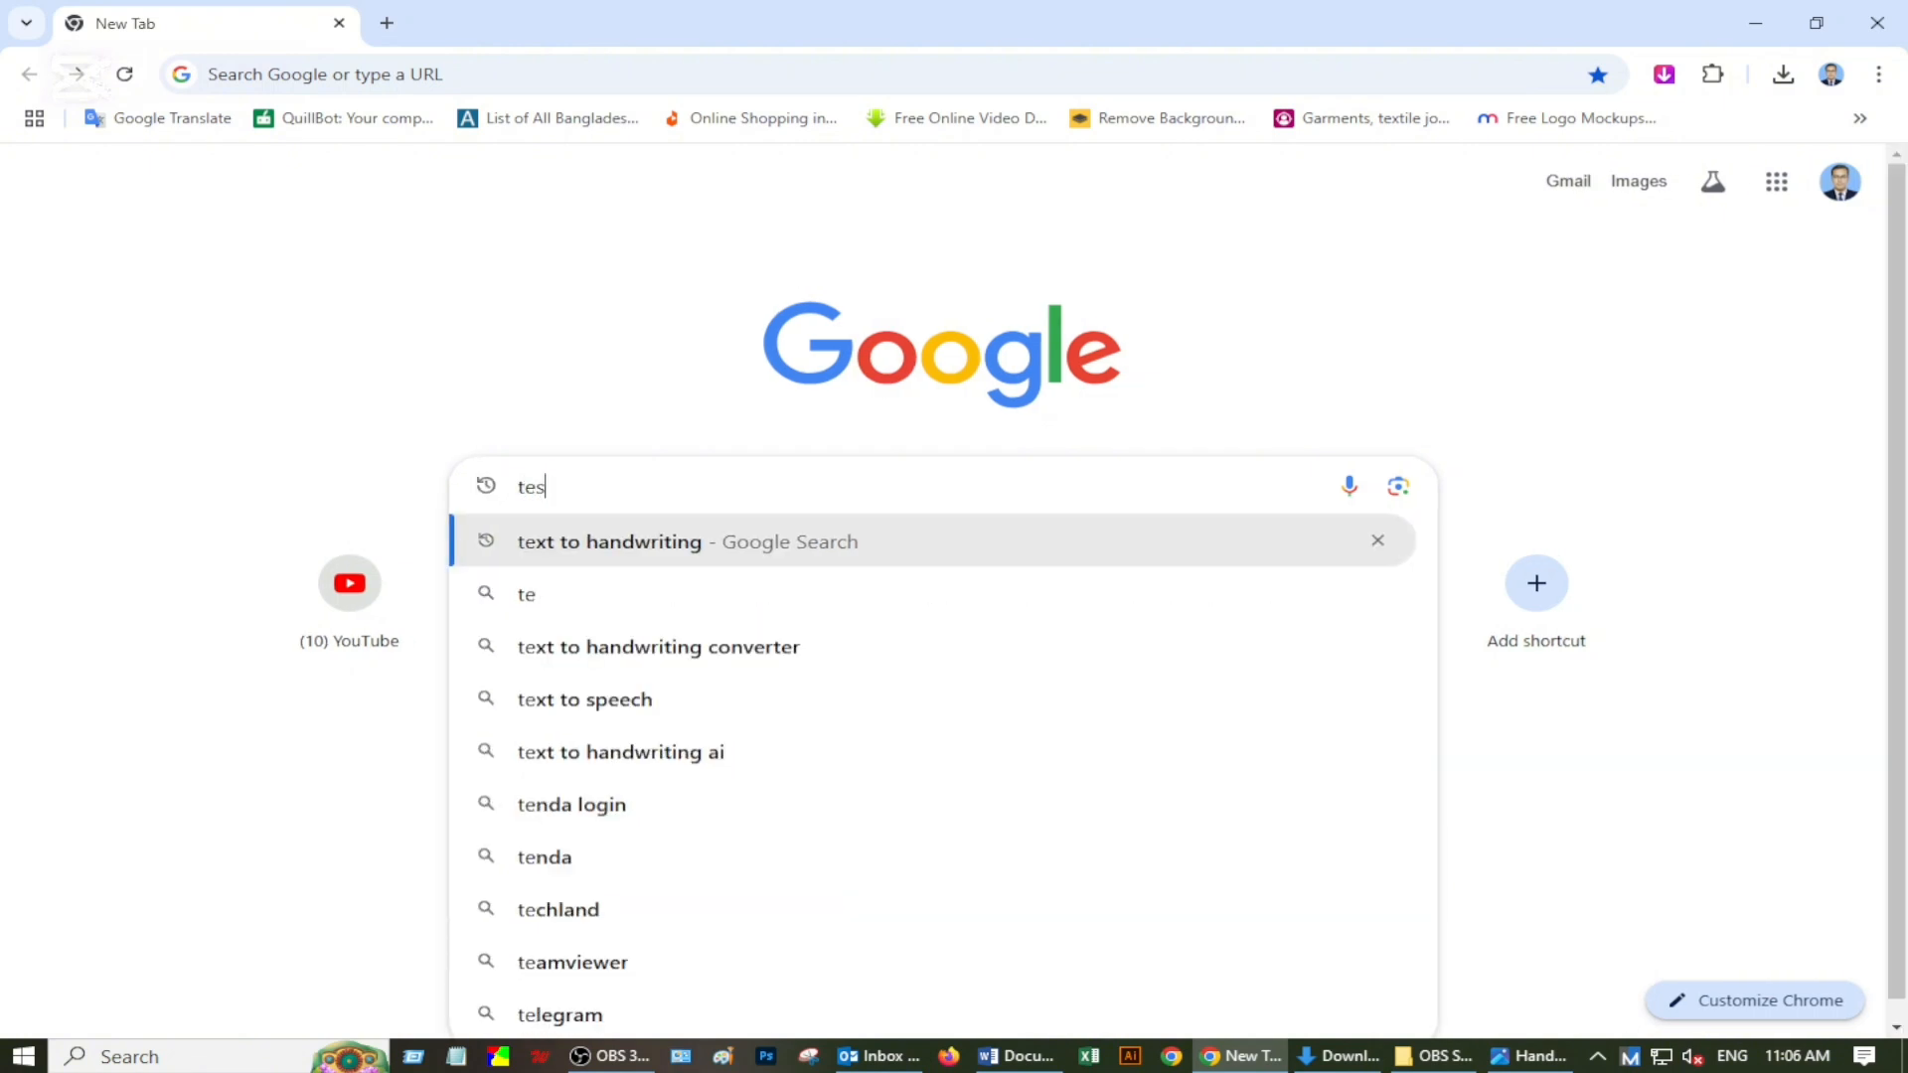
text(t to)
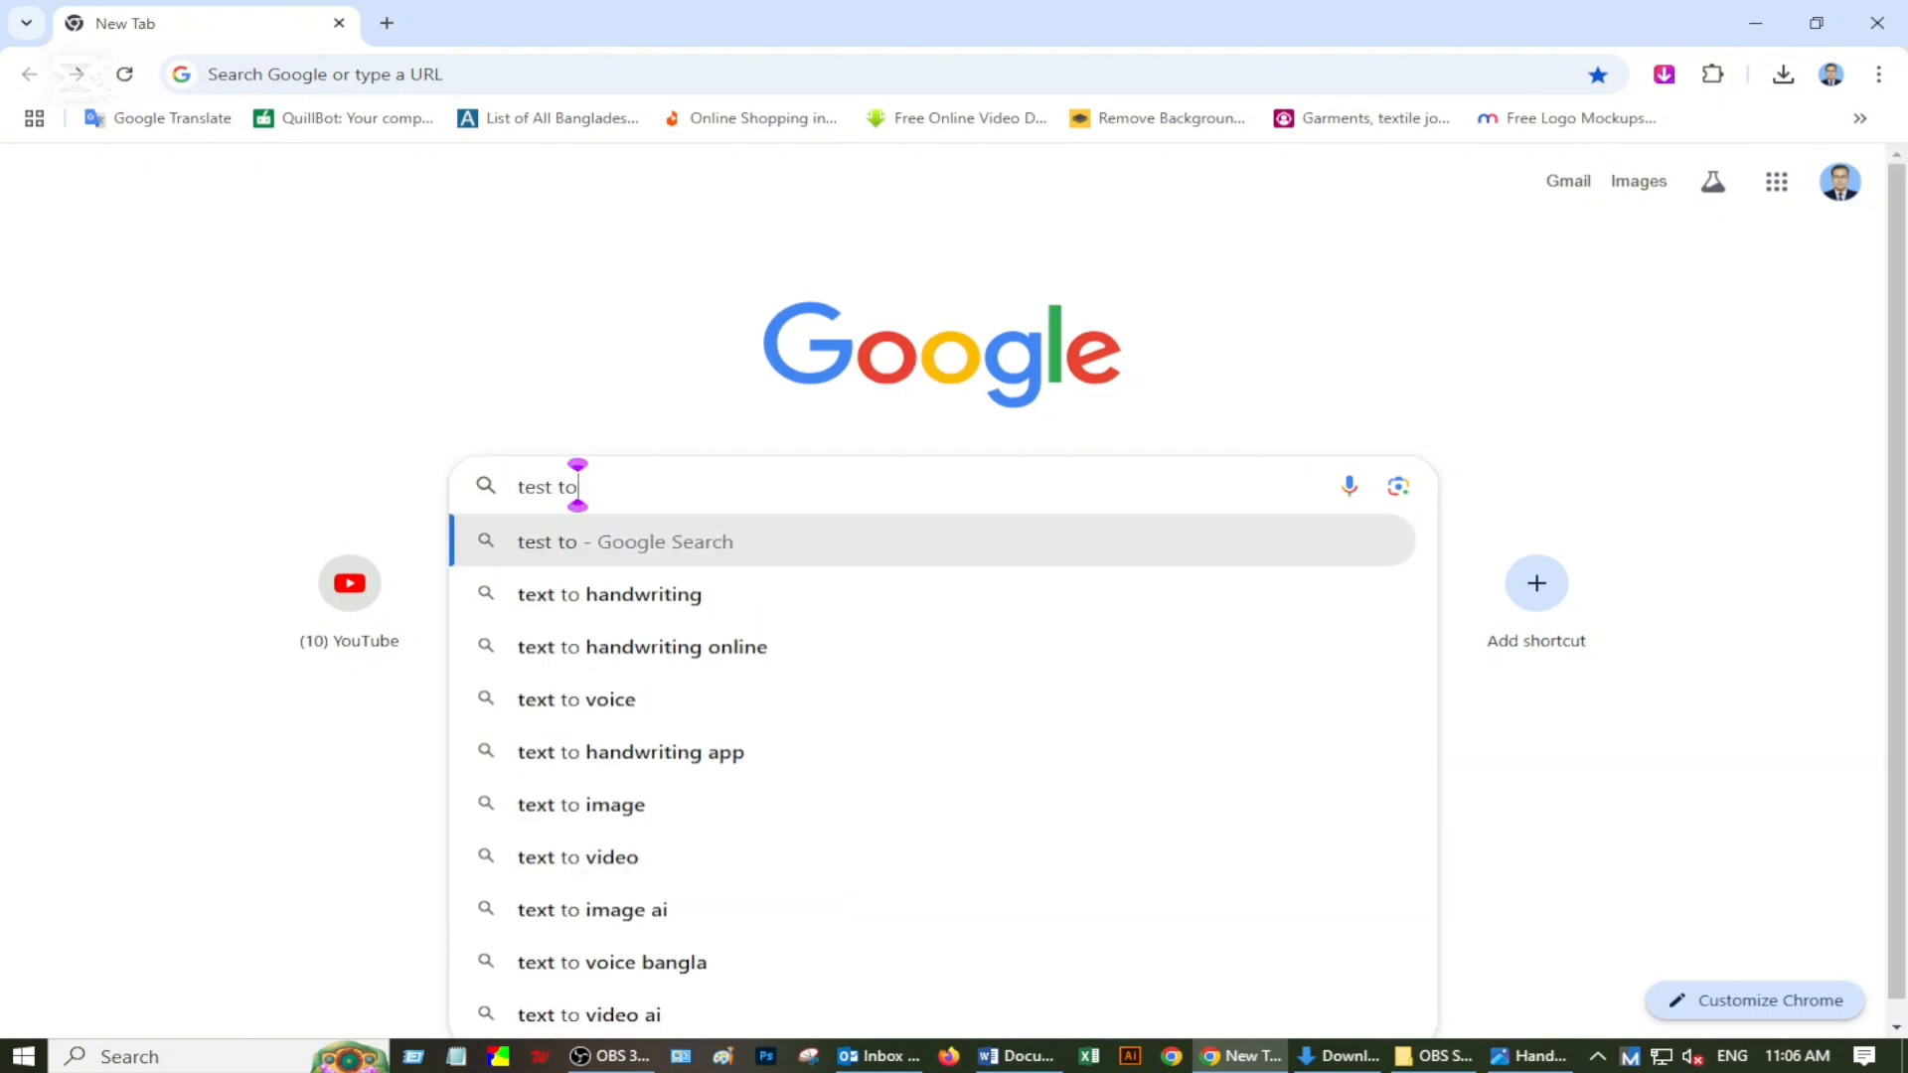
click(702, 602)
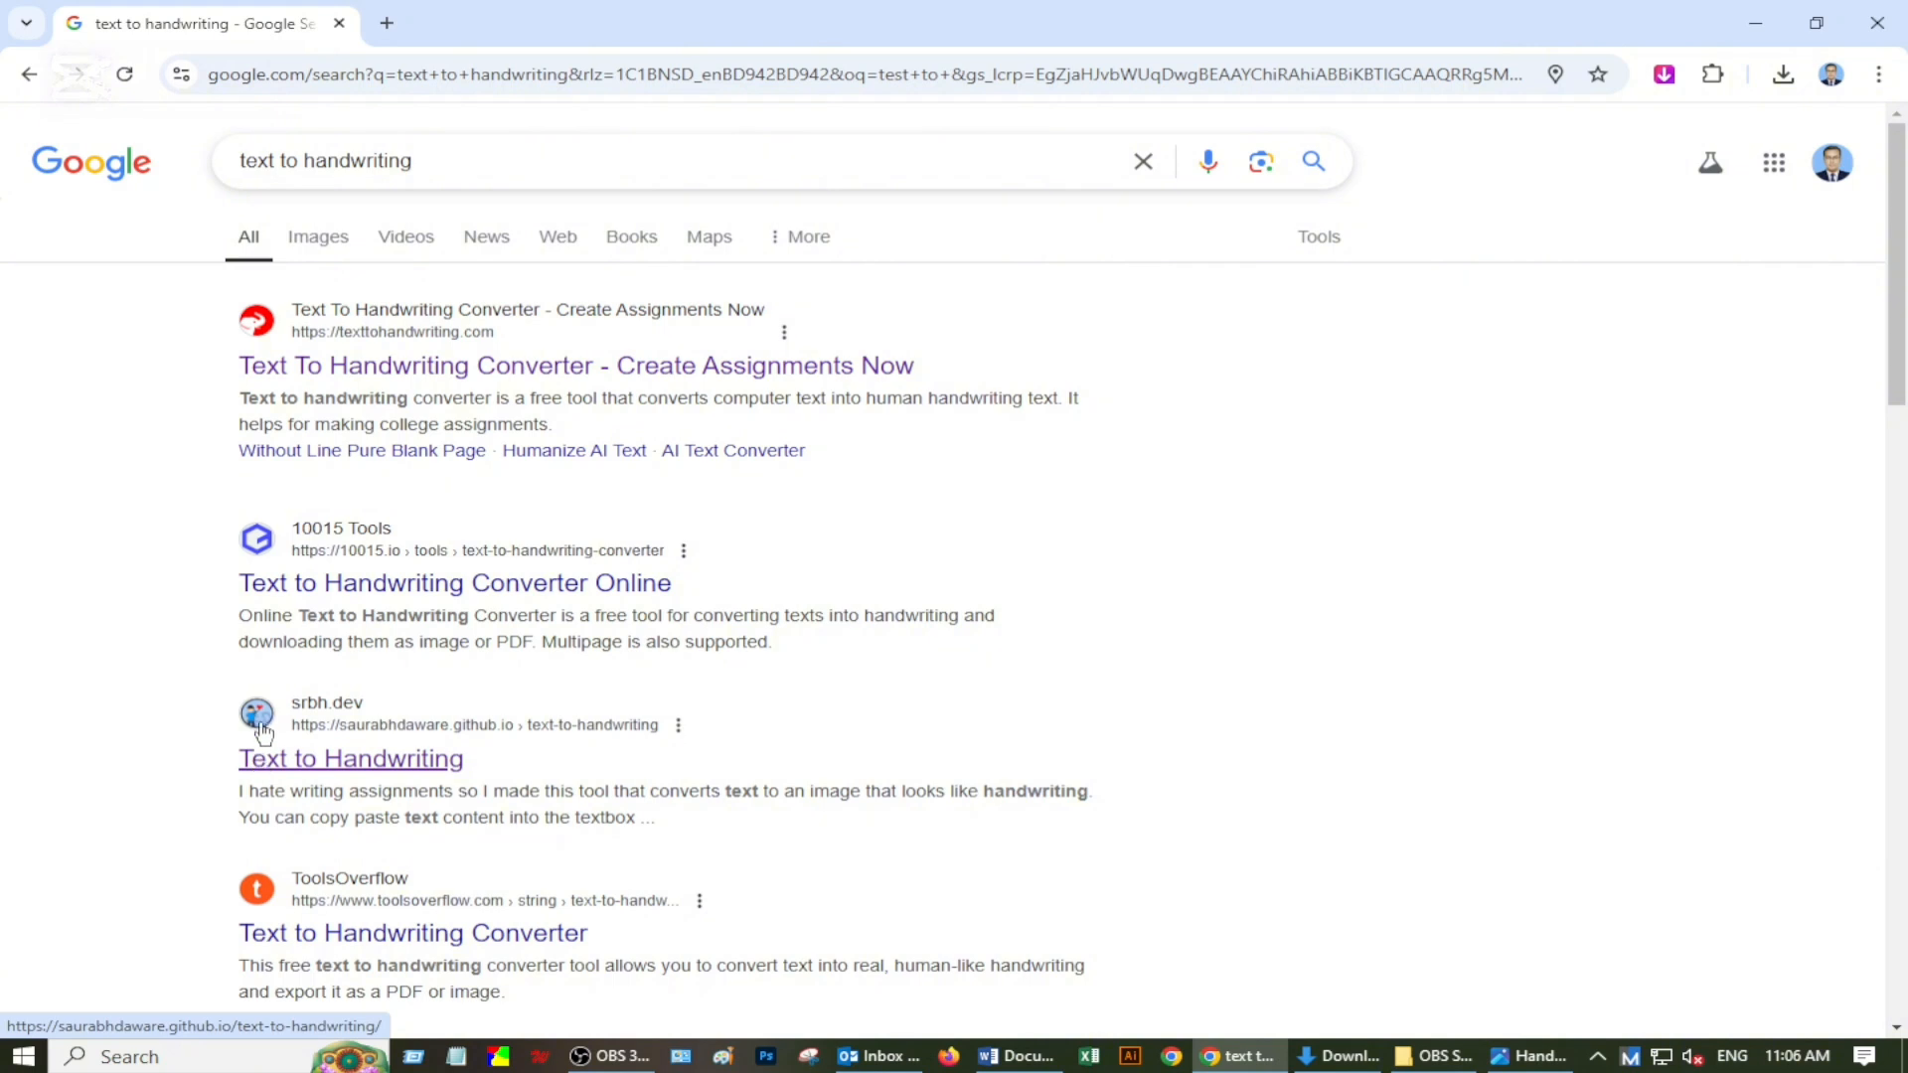
click(298, 764)
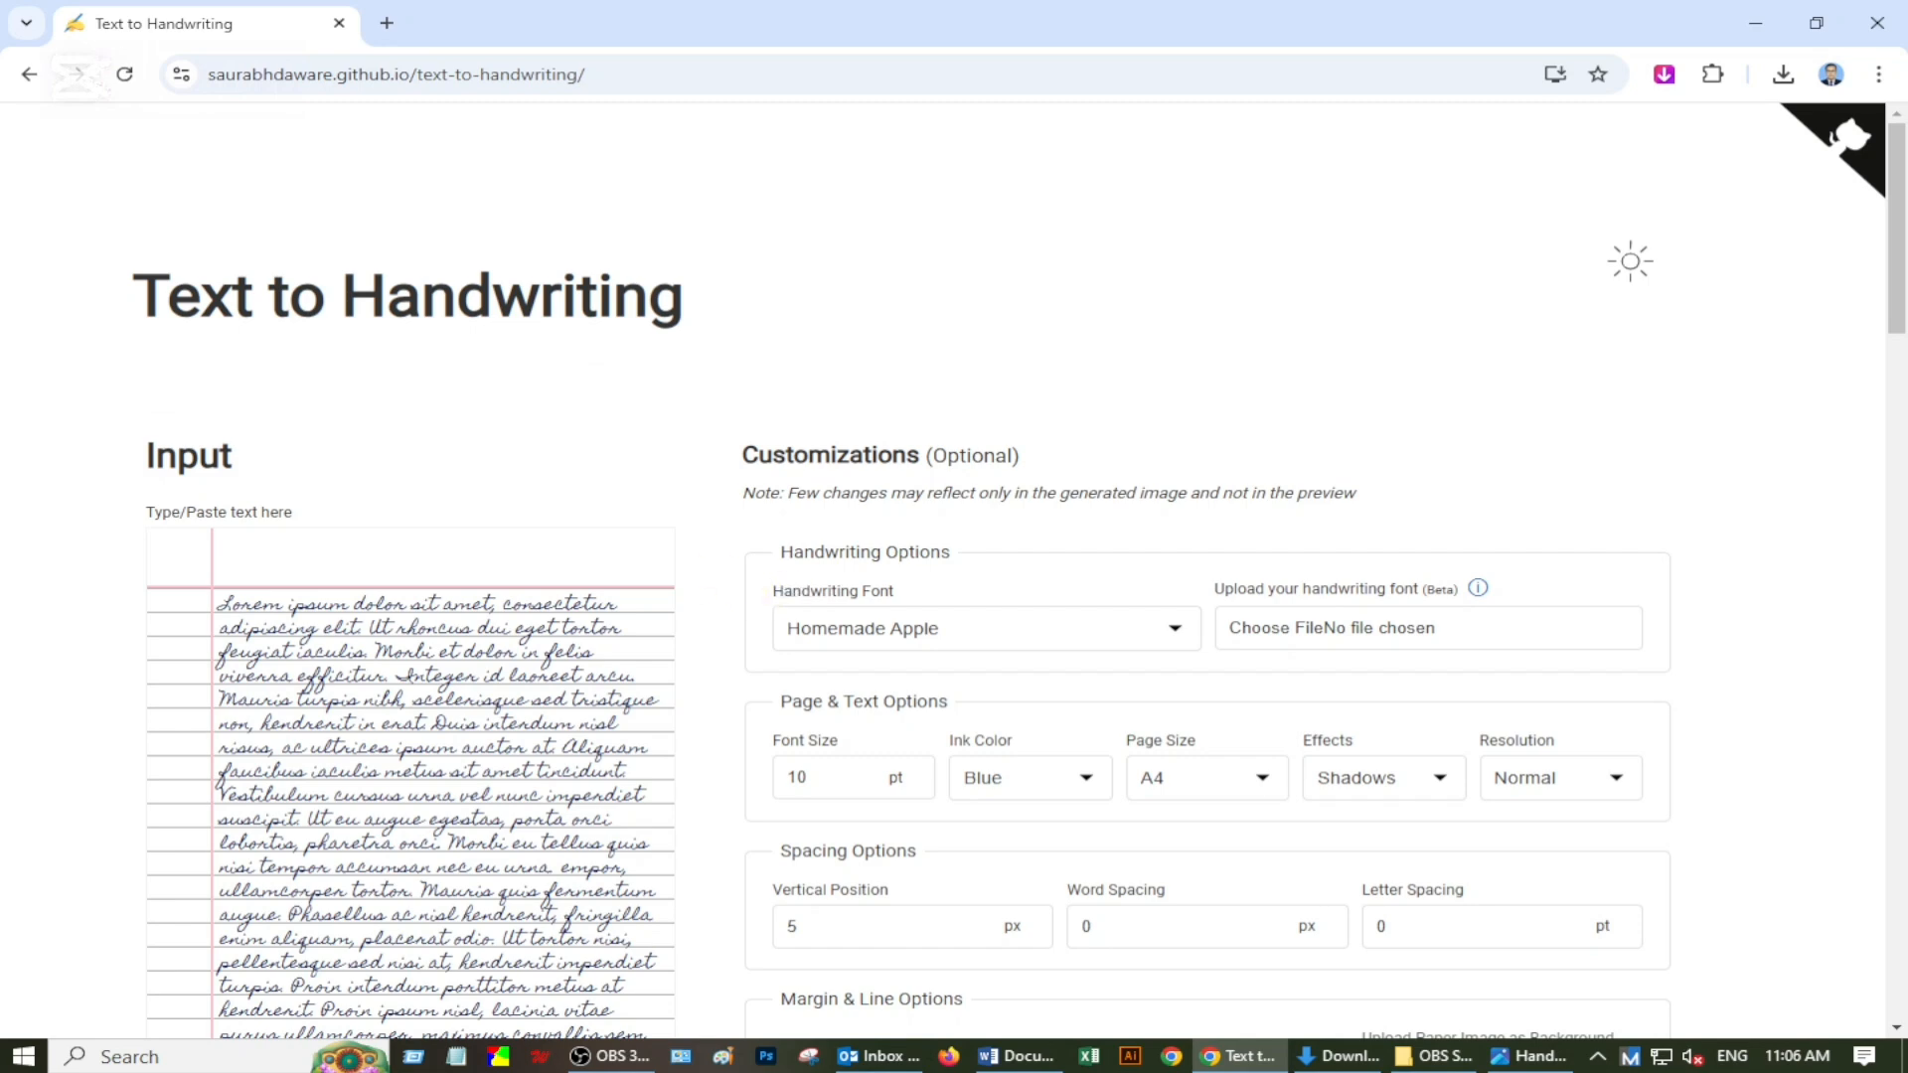
scroll(937, 554, down, 4)
scroll(938, 553, up, 4)
click(233, 605)
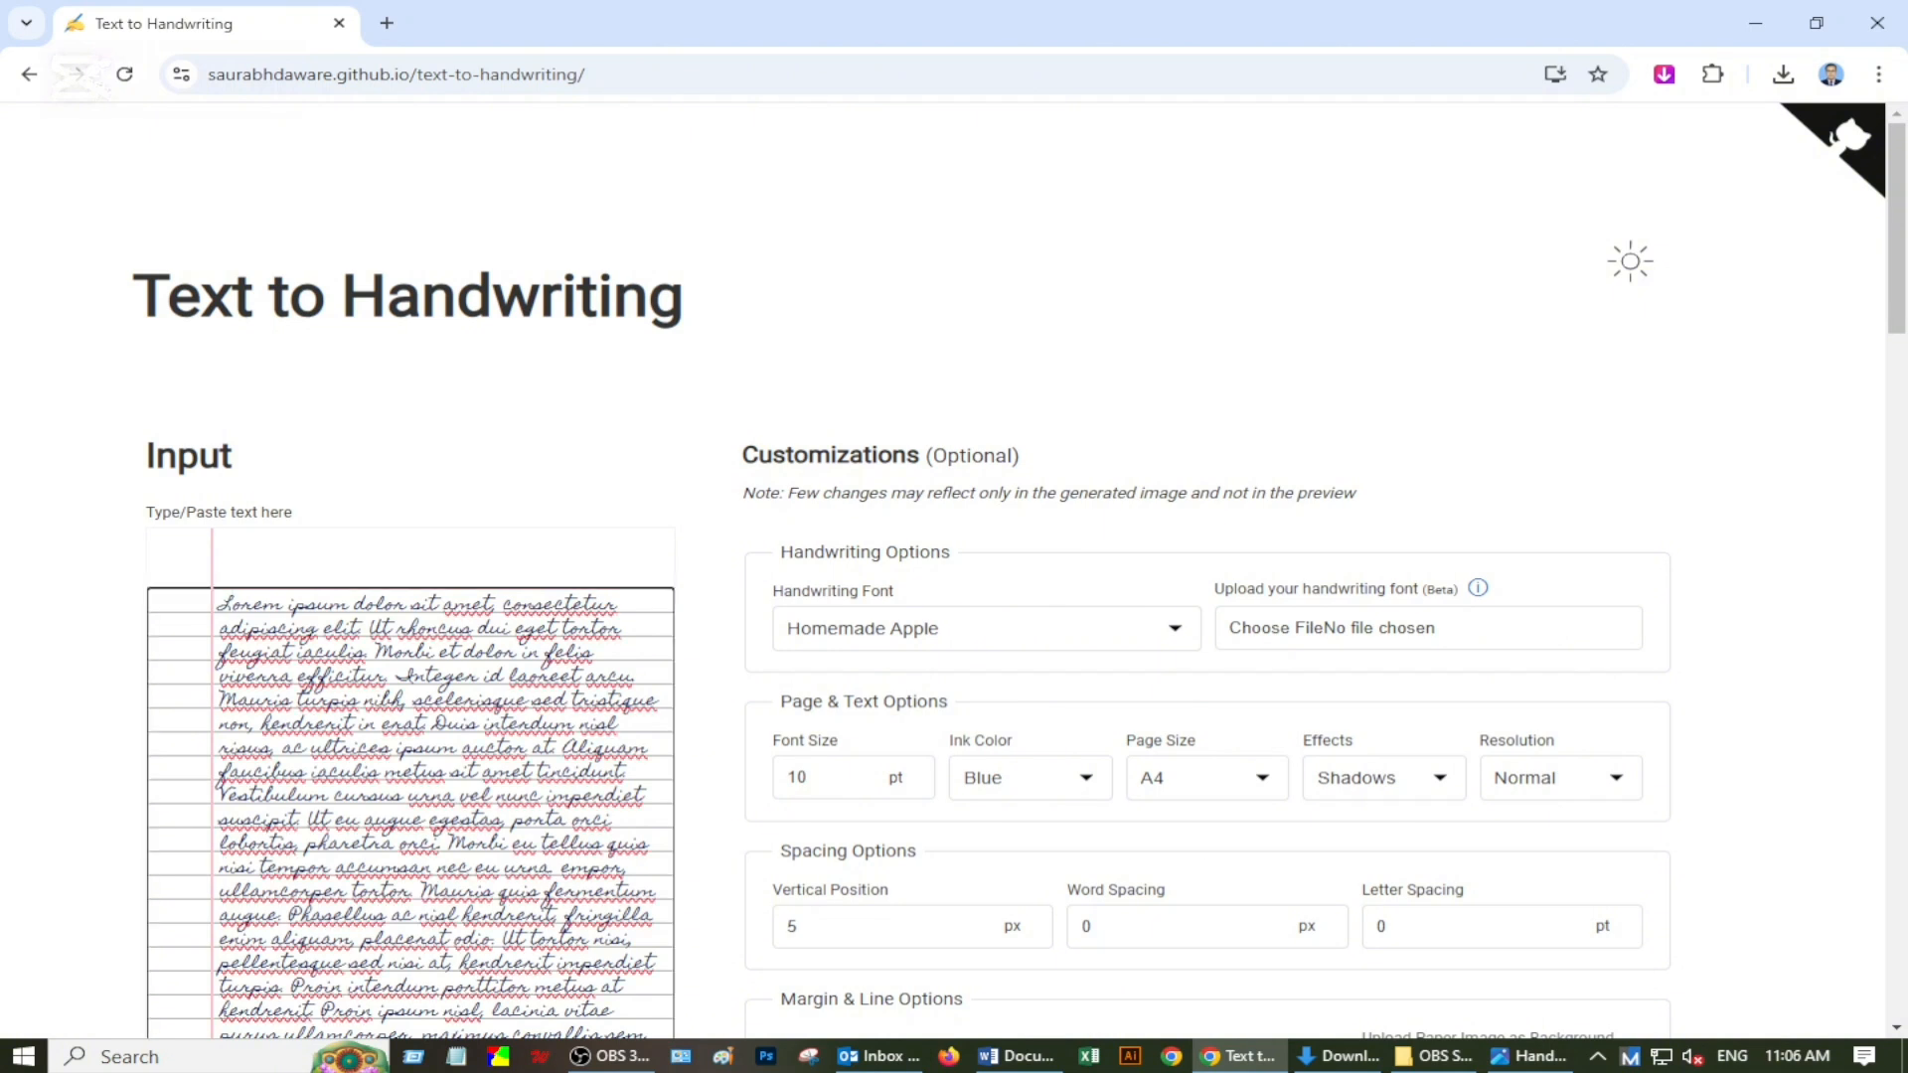
In a new browser tab, search for "daily star newspaper" and open The Daily Star website.
click(391, 25)
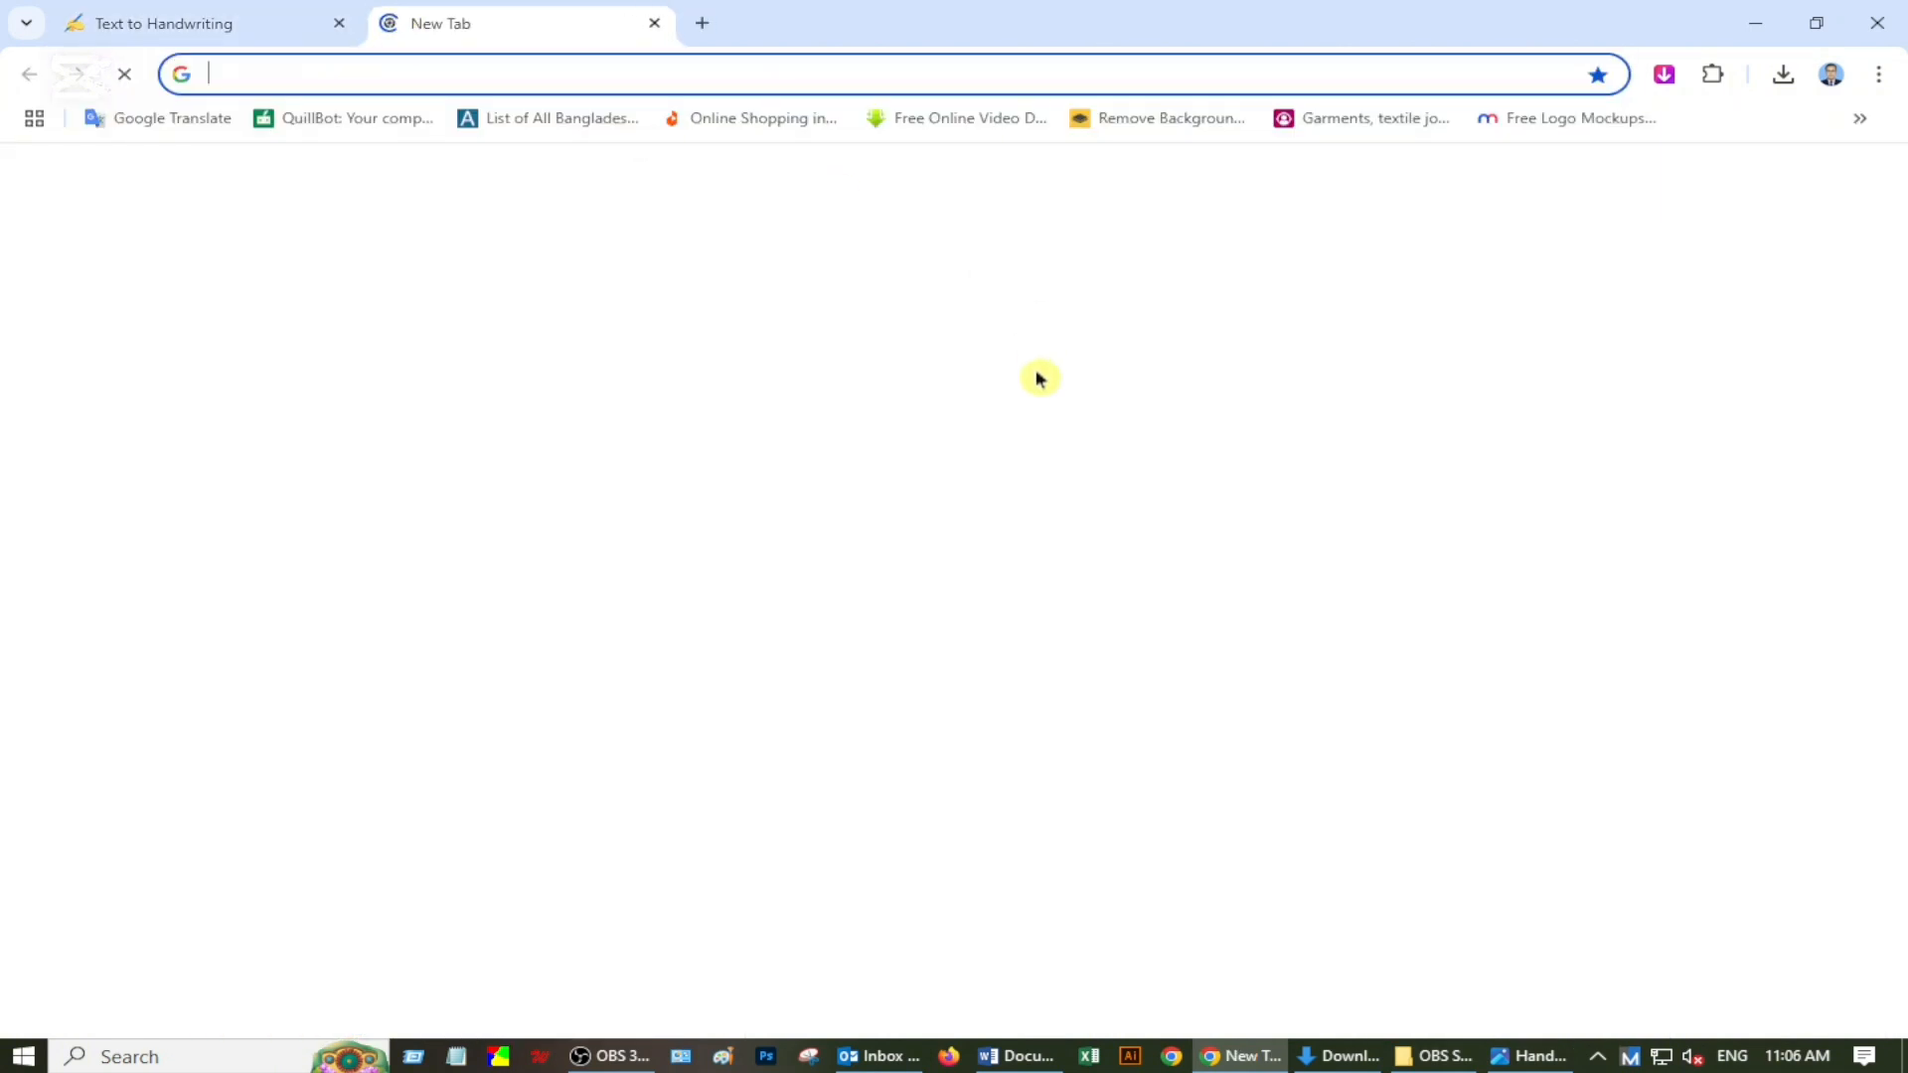
click(663, 487)
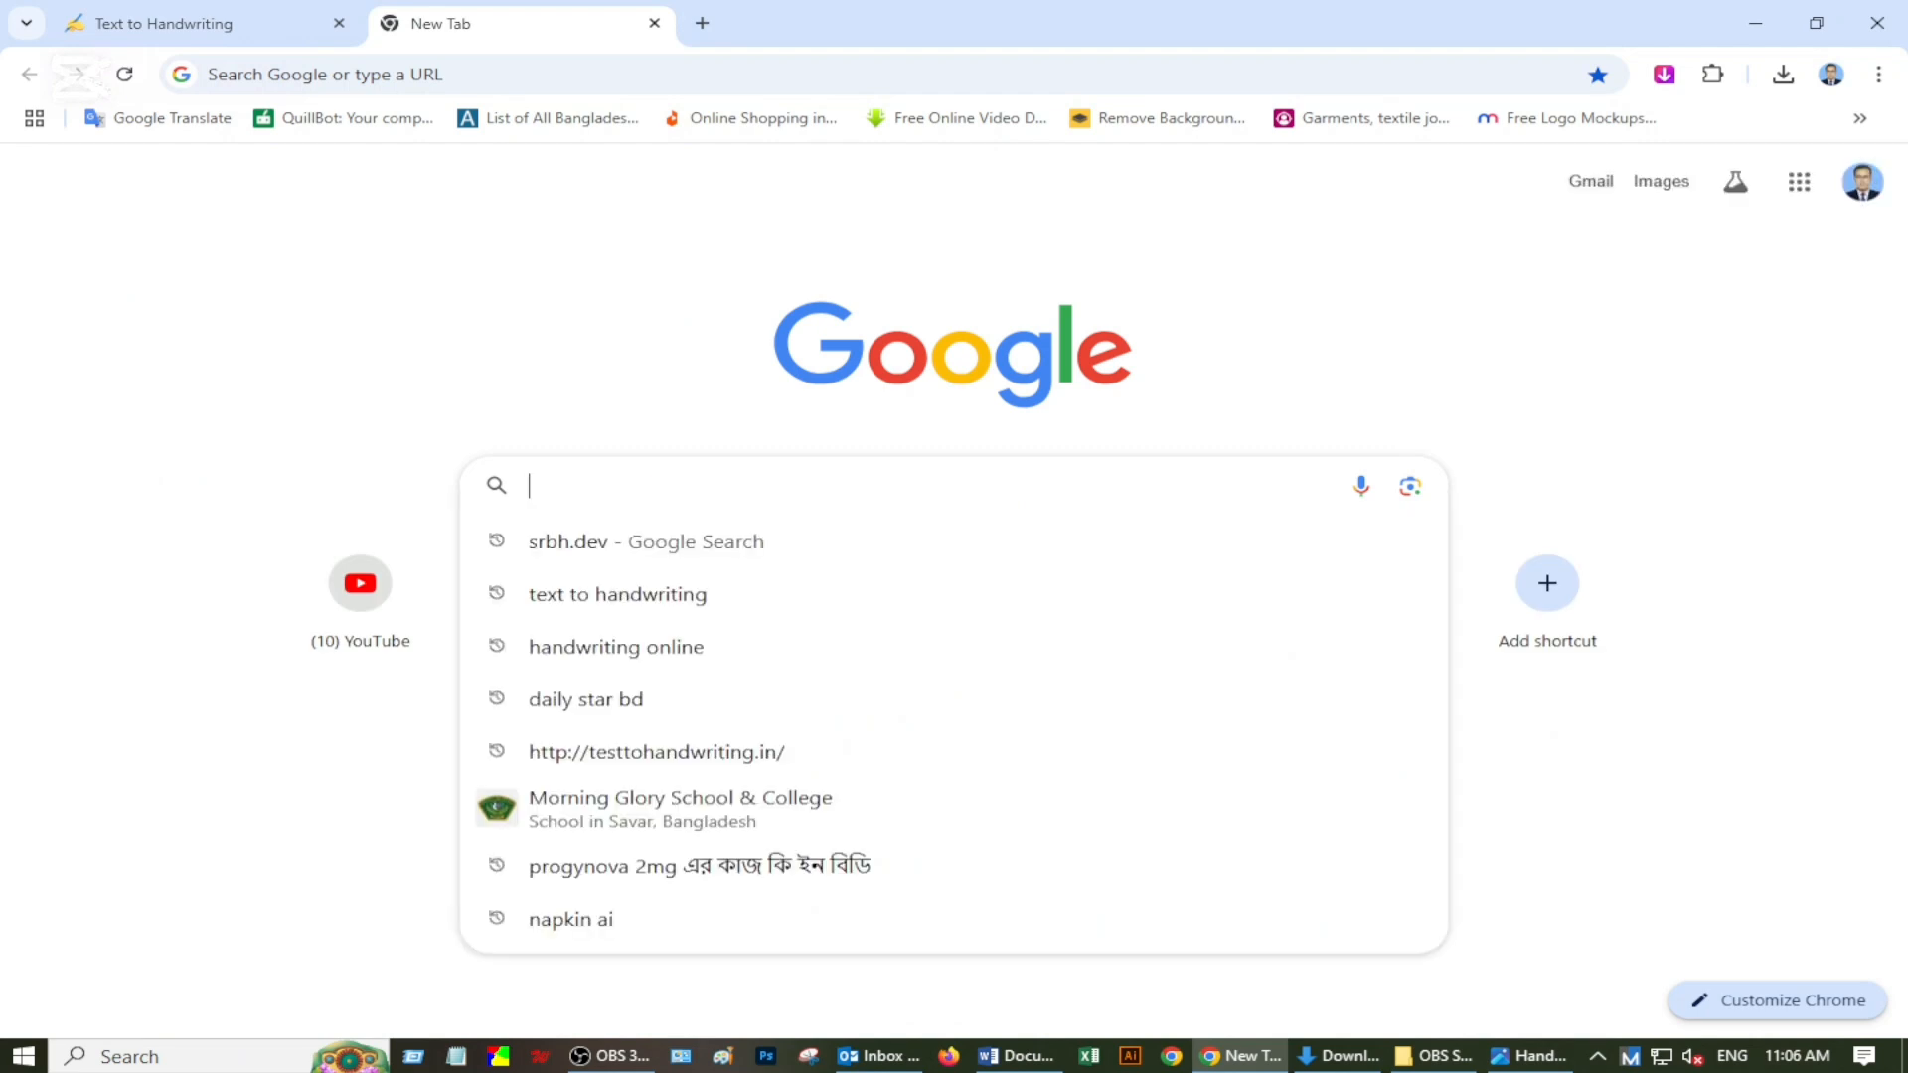
text(dail)
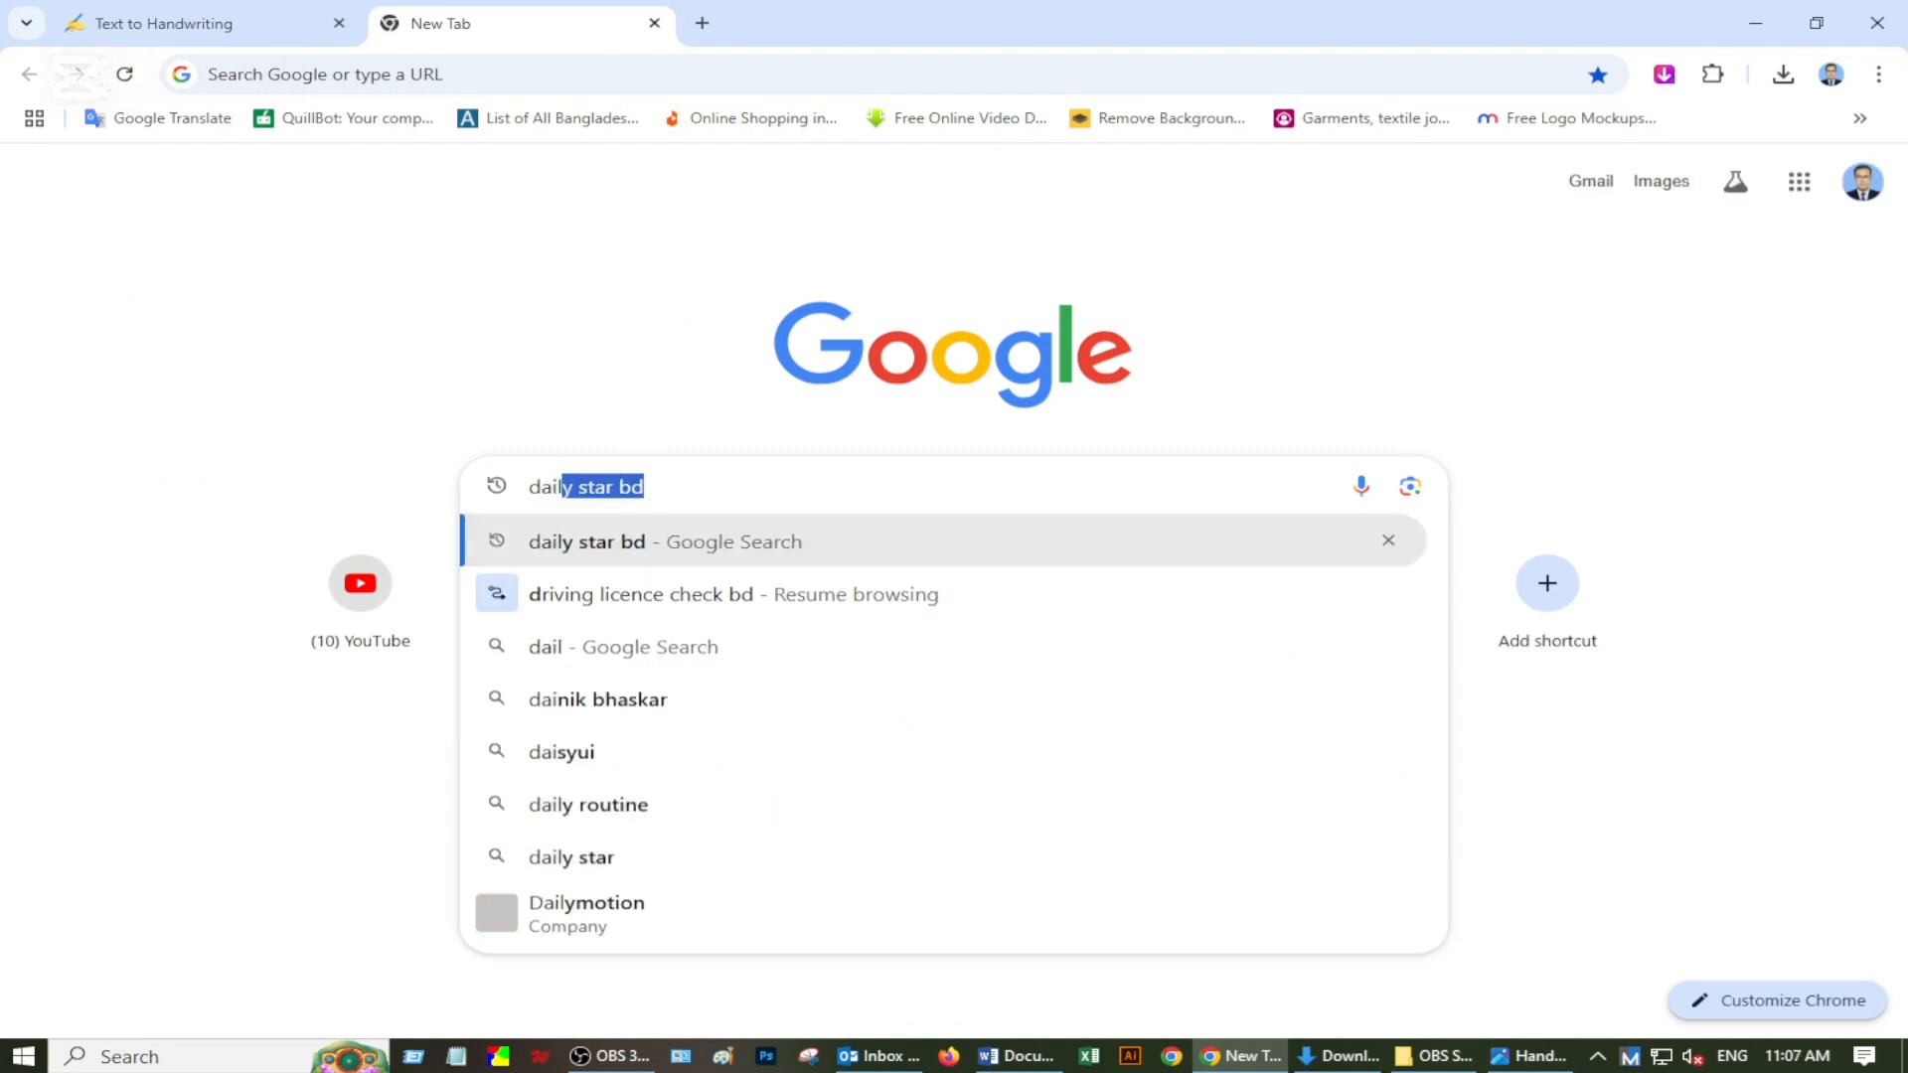
text(y star)
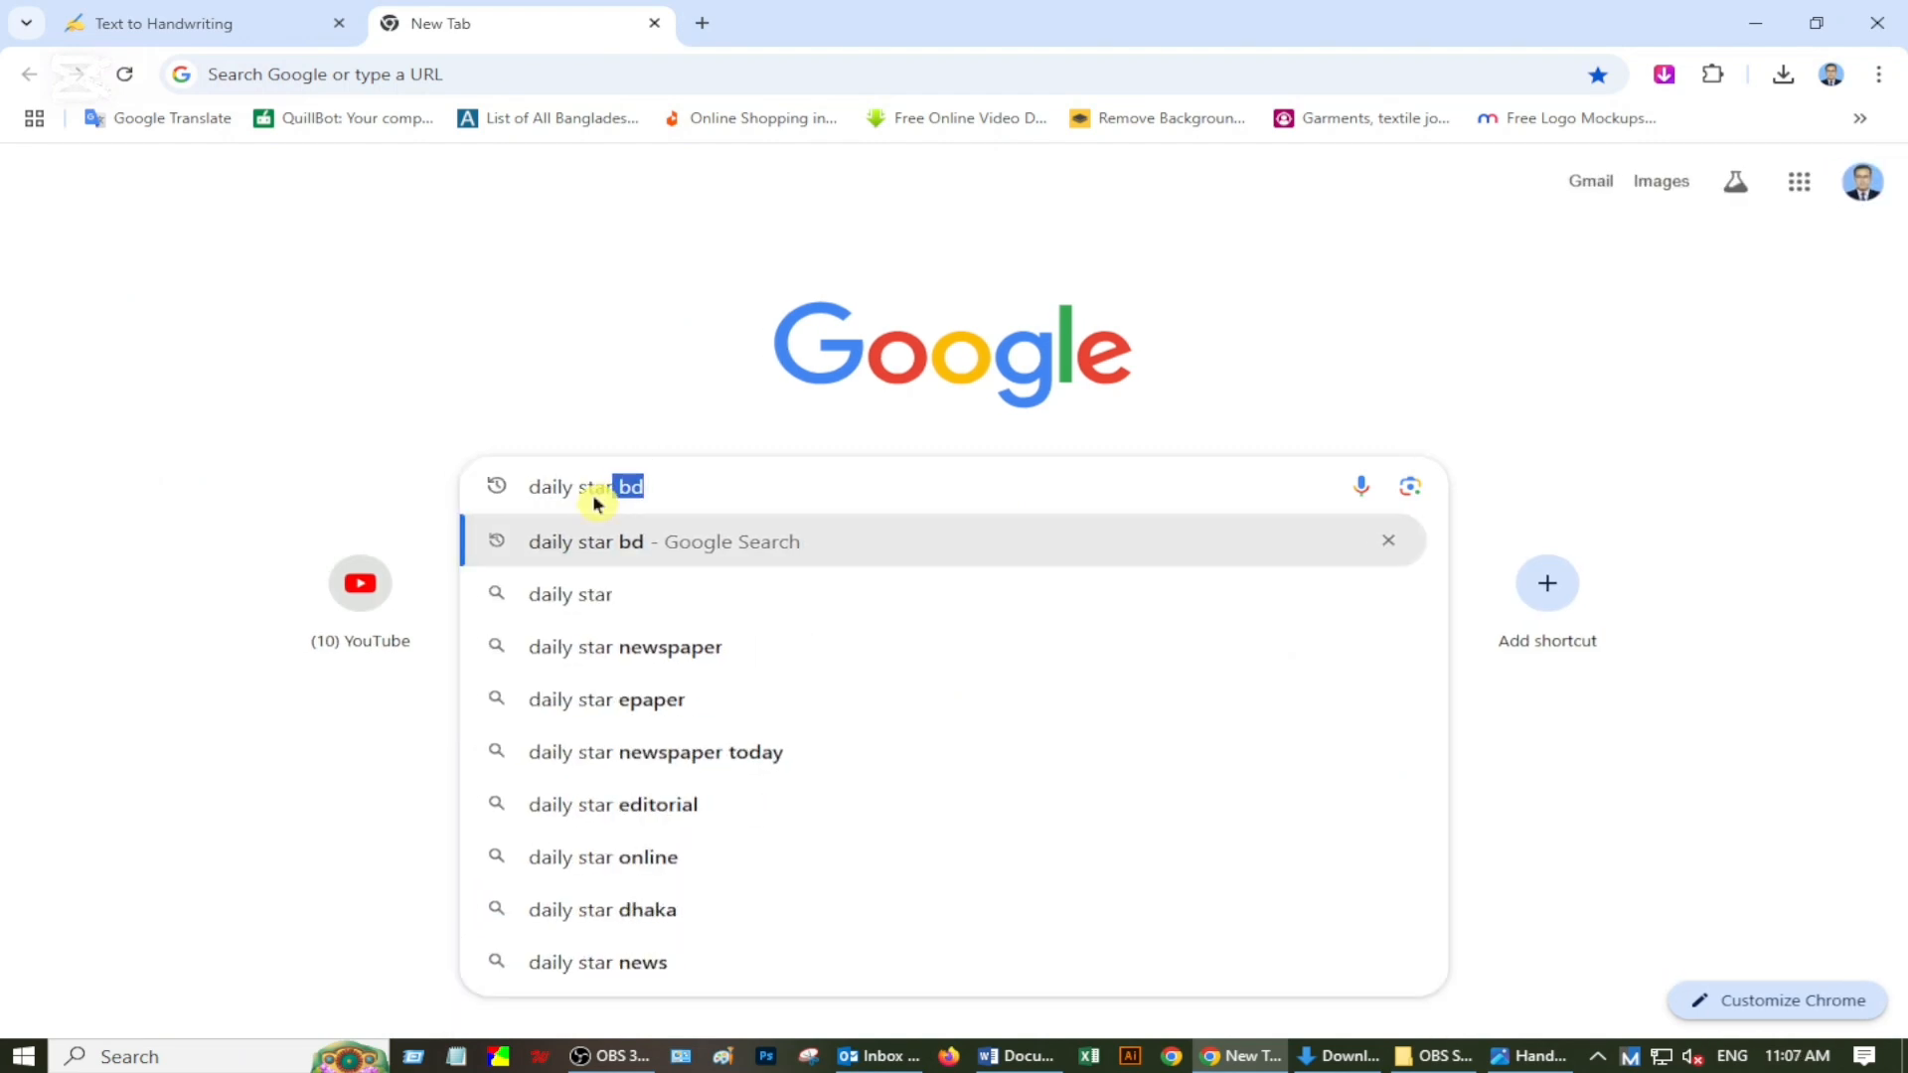
click(647, 651)
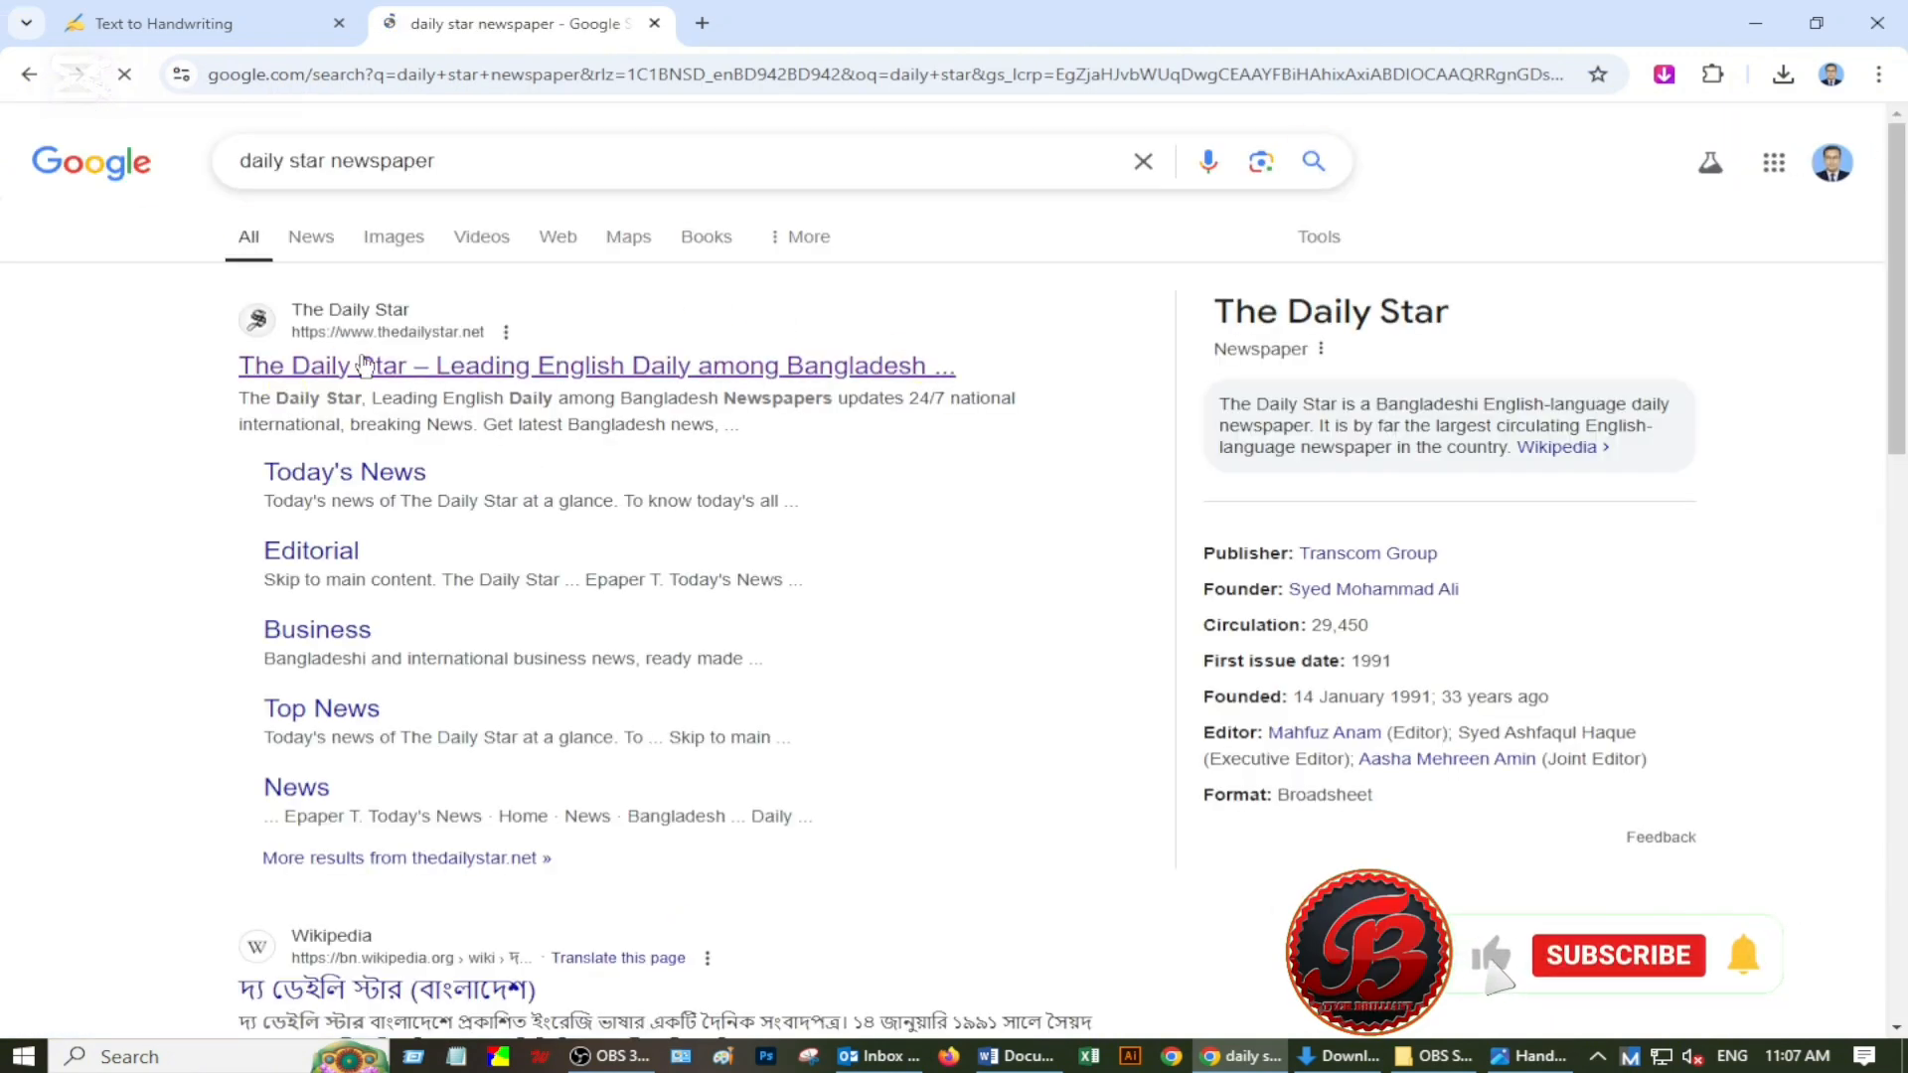
click(390, 365)
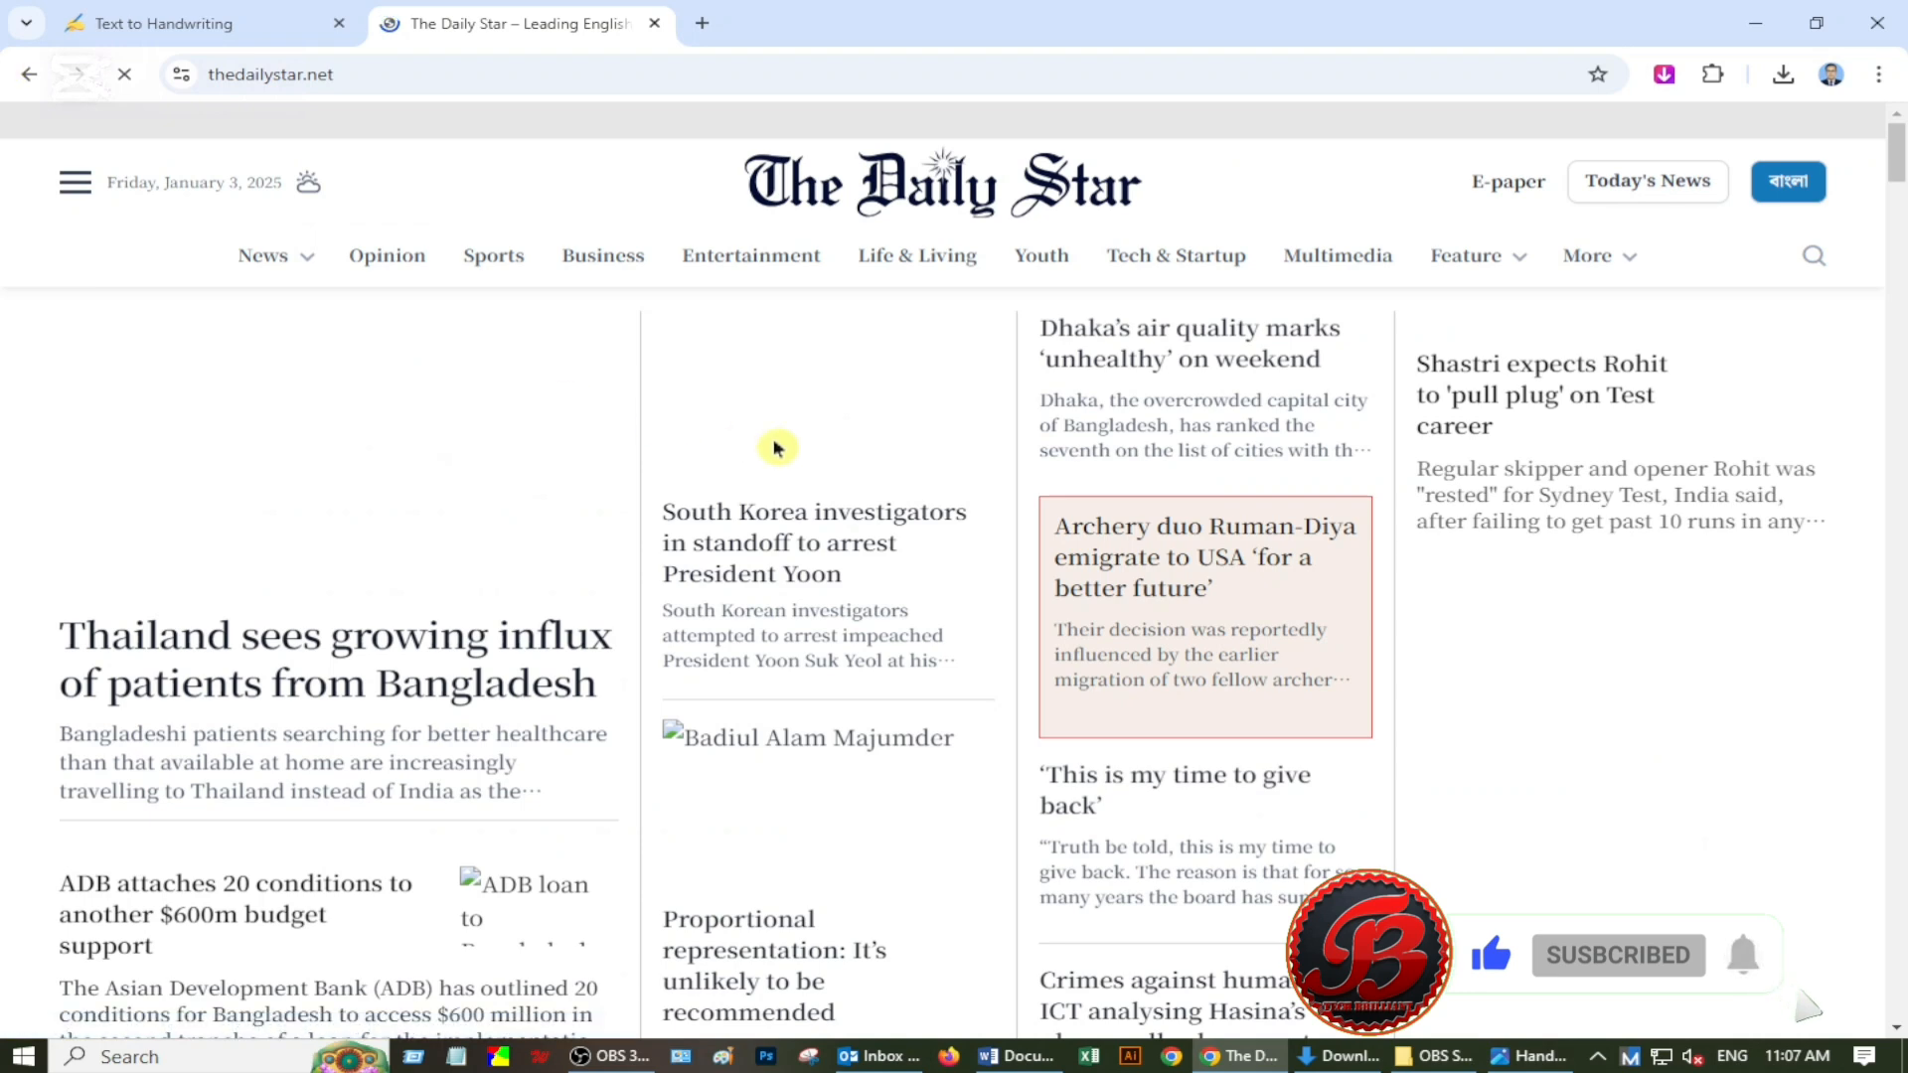
Open the article "Thailand sees growing influx of patients from Bangladesh" and copy its first two paragraphs.
scroll(879, 477, down, 1)
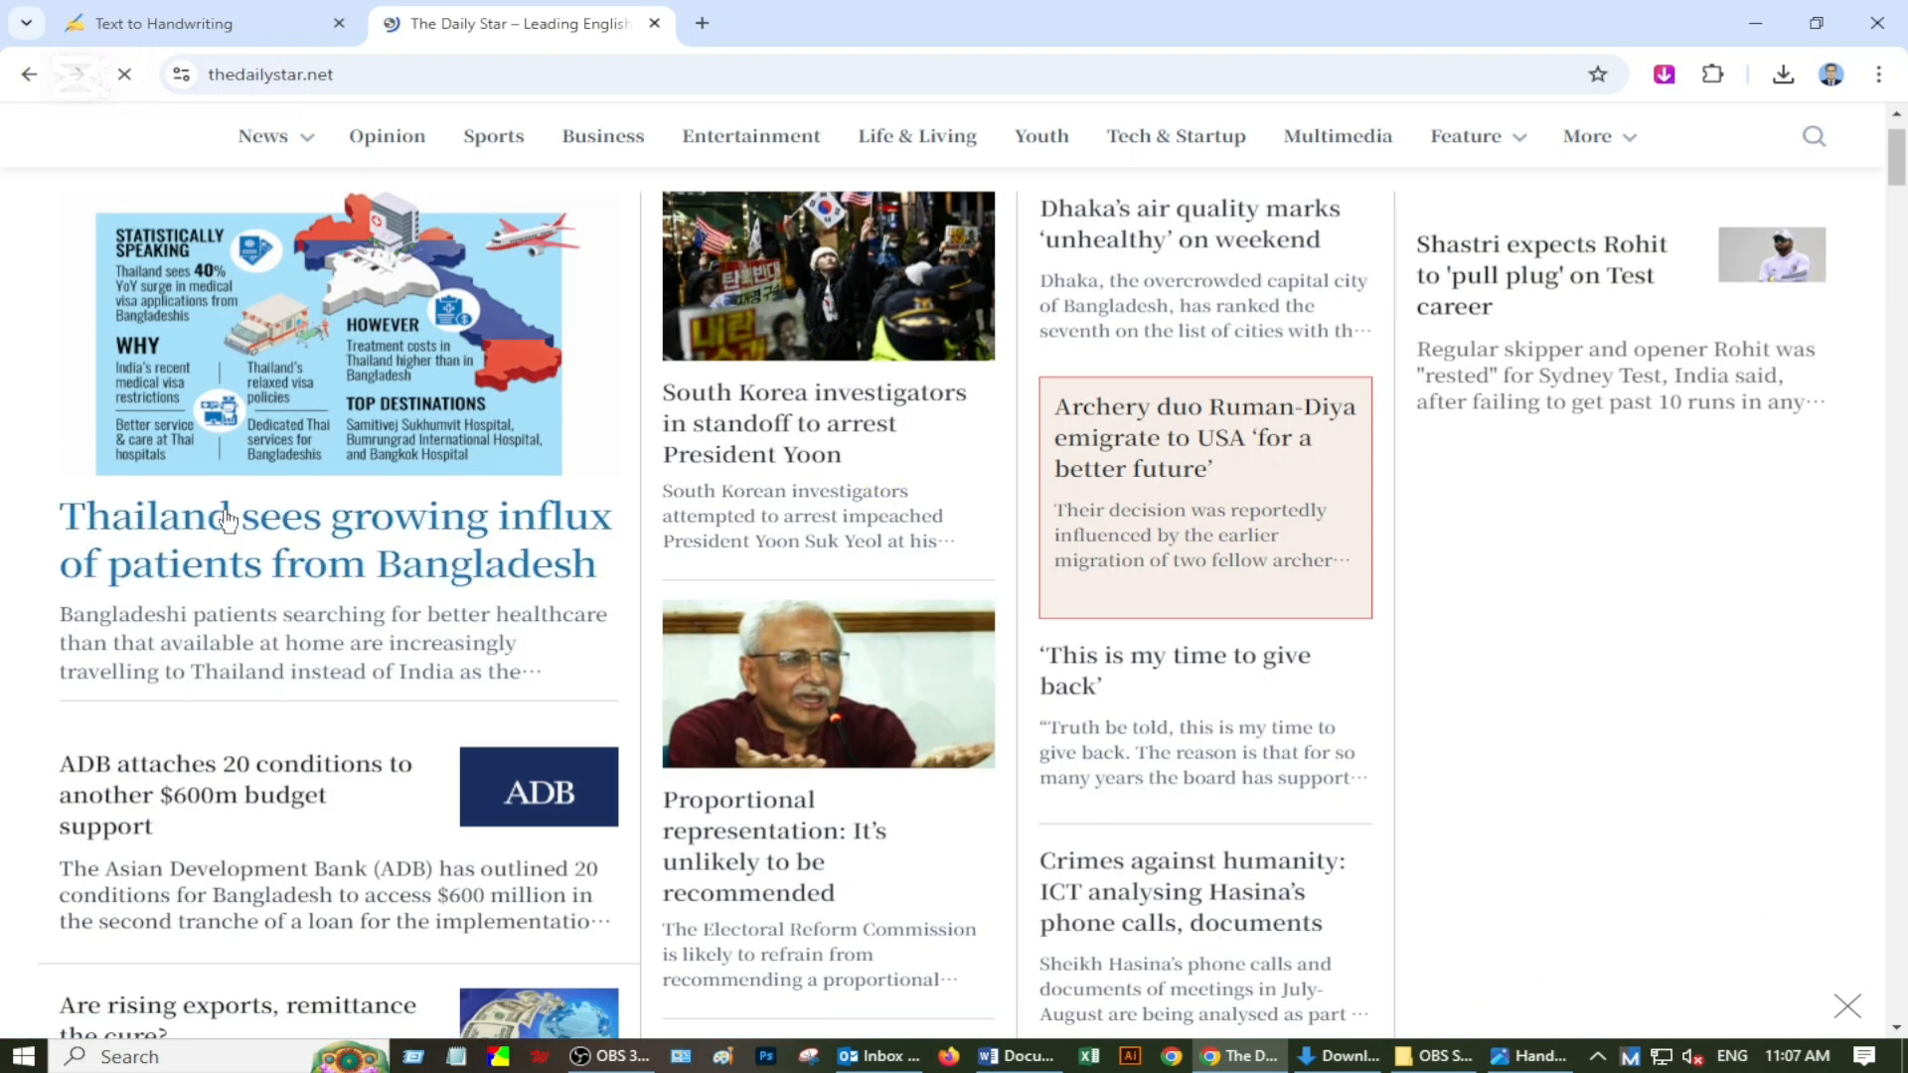
click(264, 515)
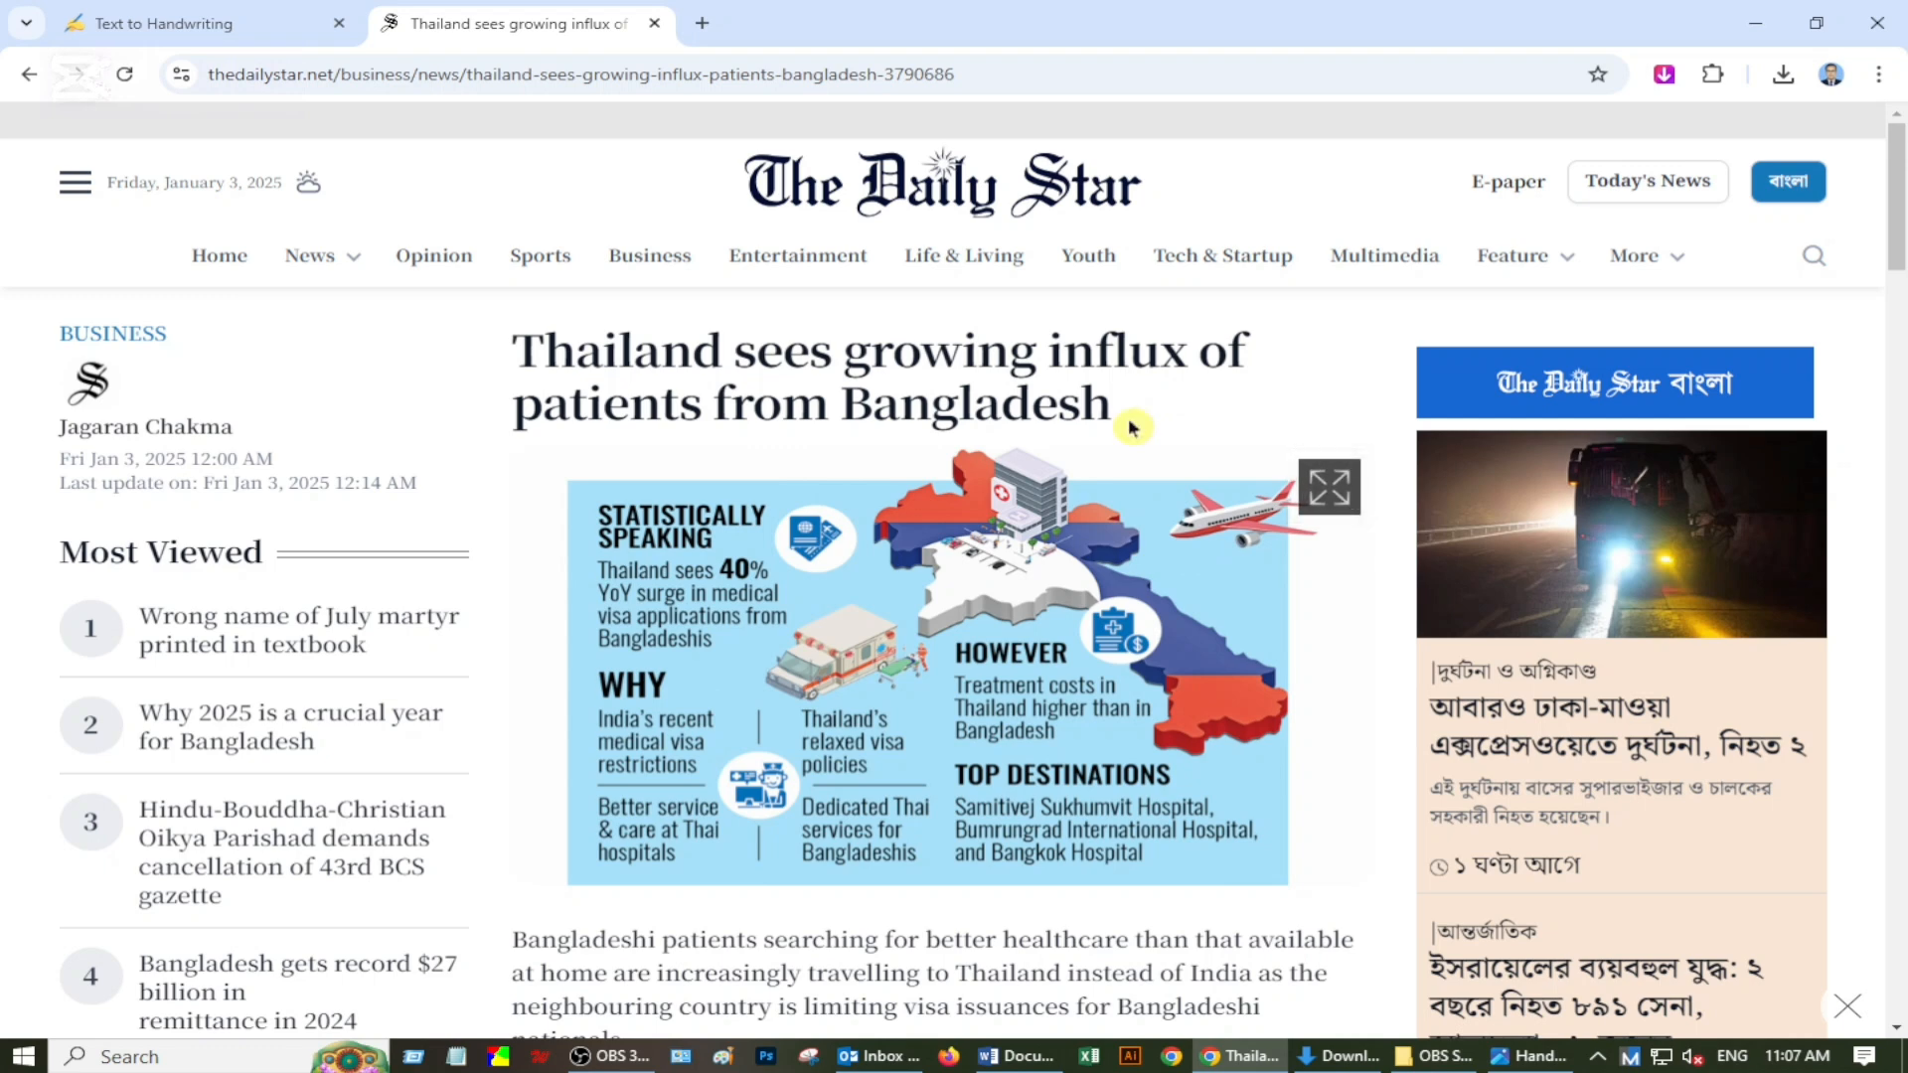
scroll(1131, 428, down, 5)
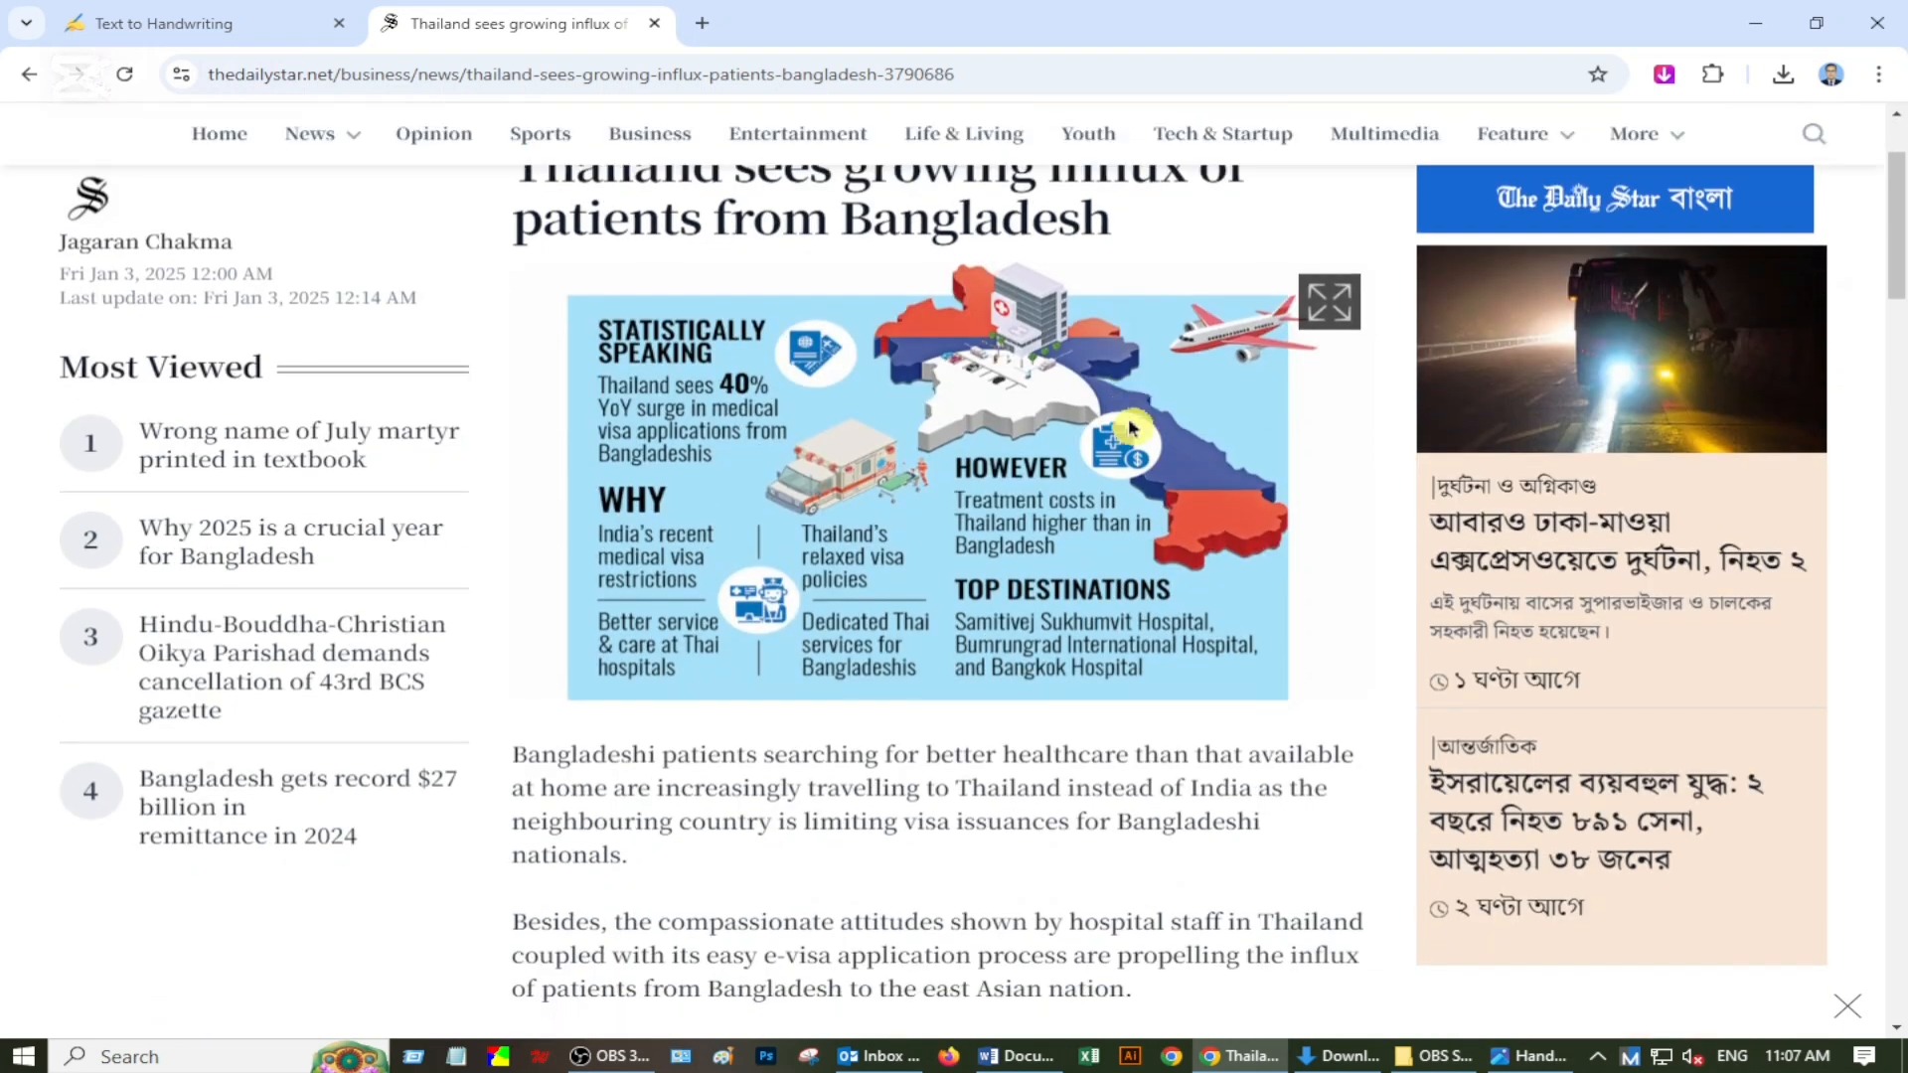
drag(512, 460, 1156, 706)
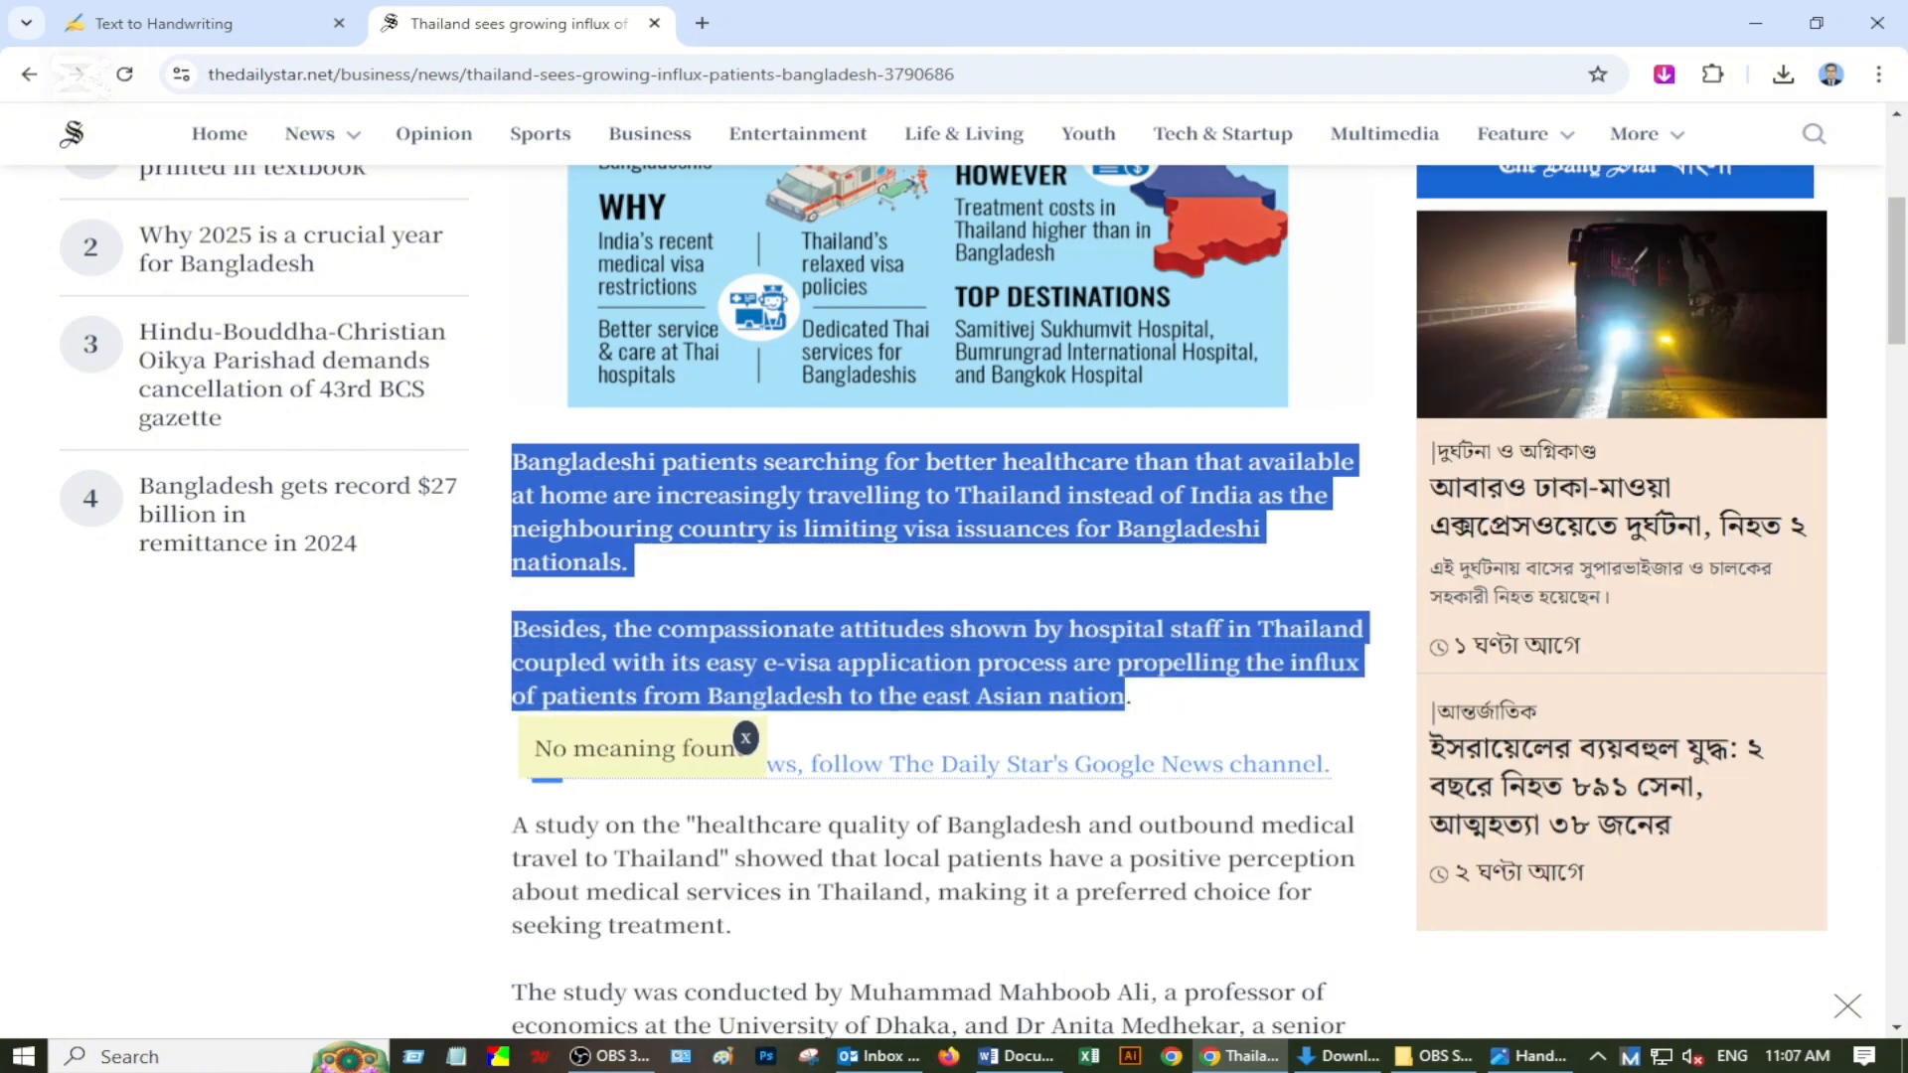
right_click(817, 487)
click(865, 518)
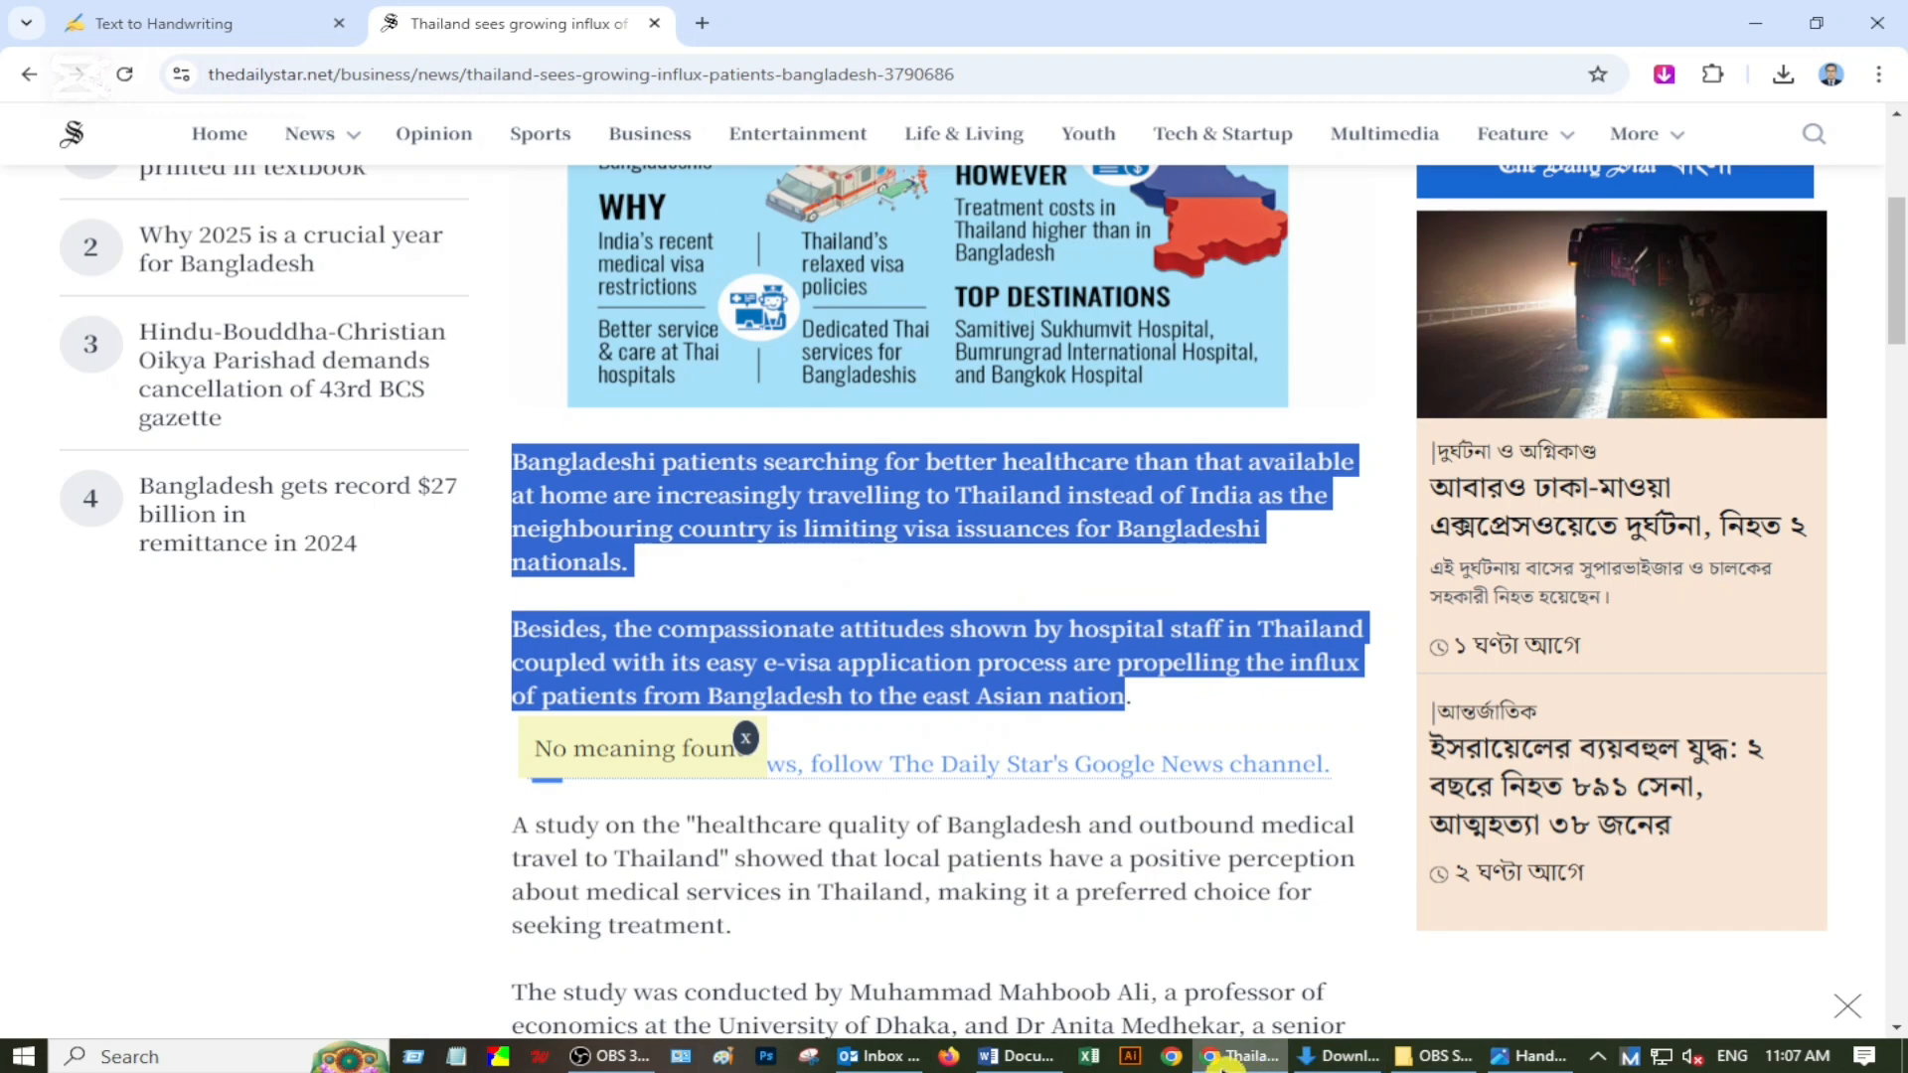
Replace all the sample Lorem ipsum text in the Text to Handwriting input page with the copied paragraphs.
click(1240, 1057)
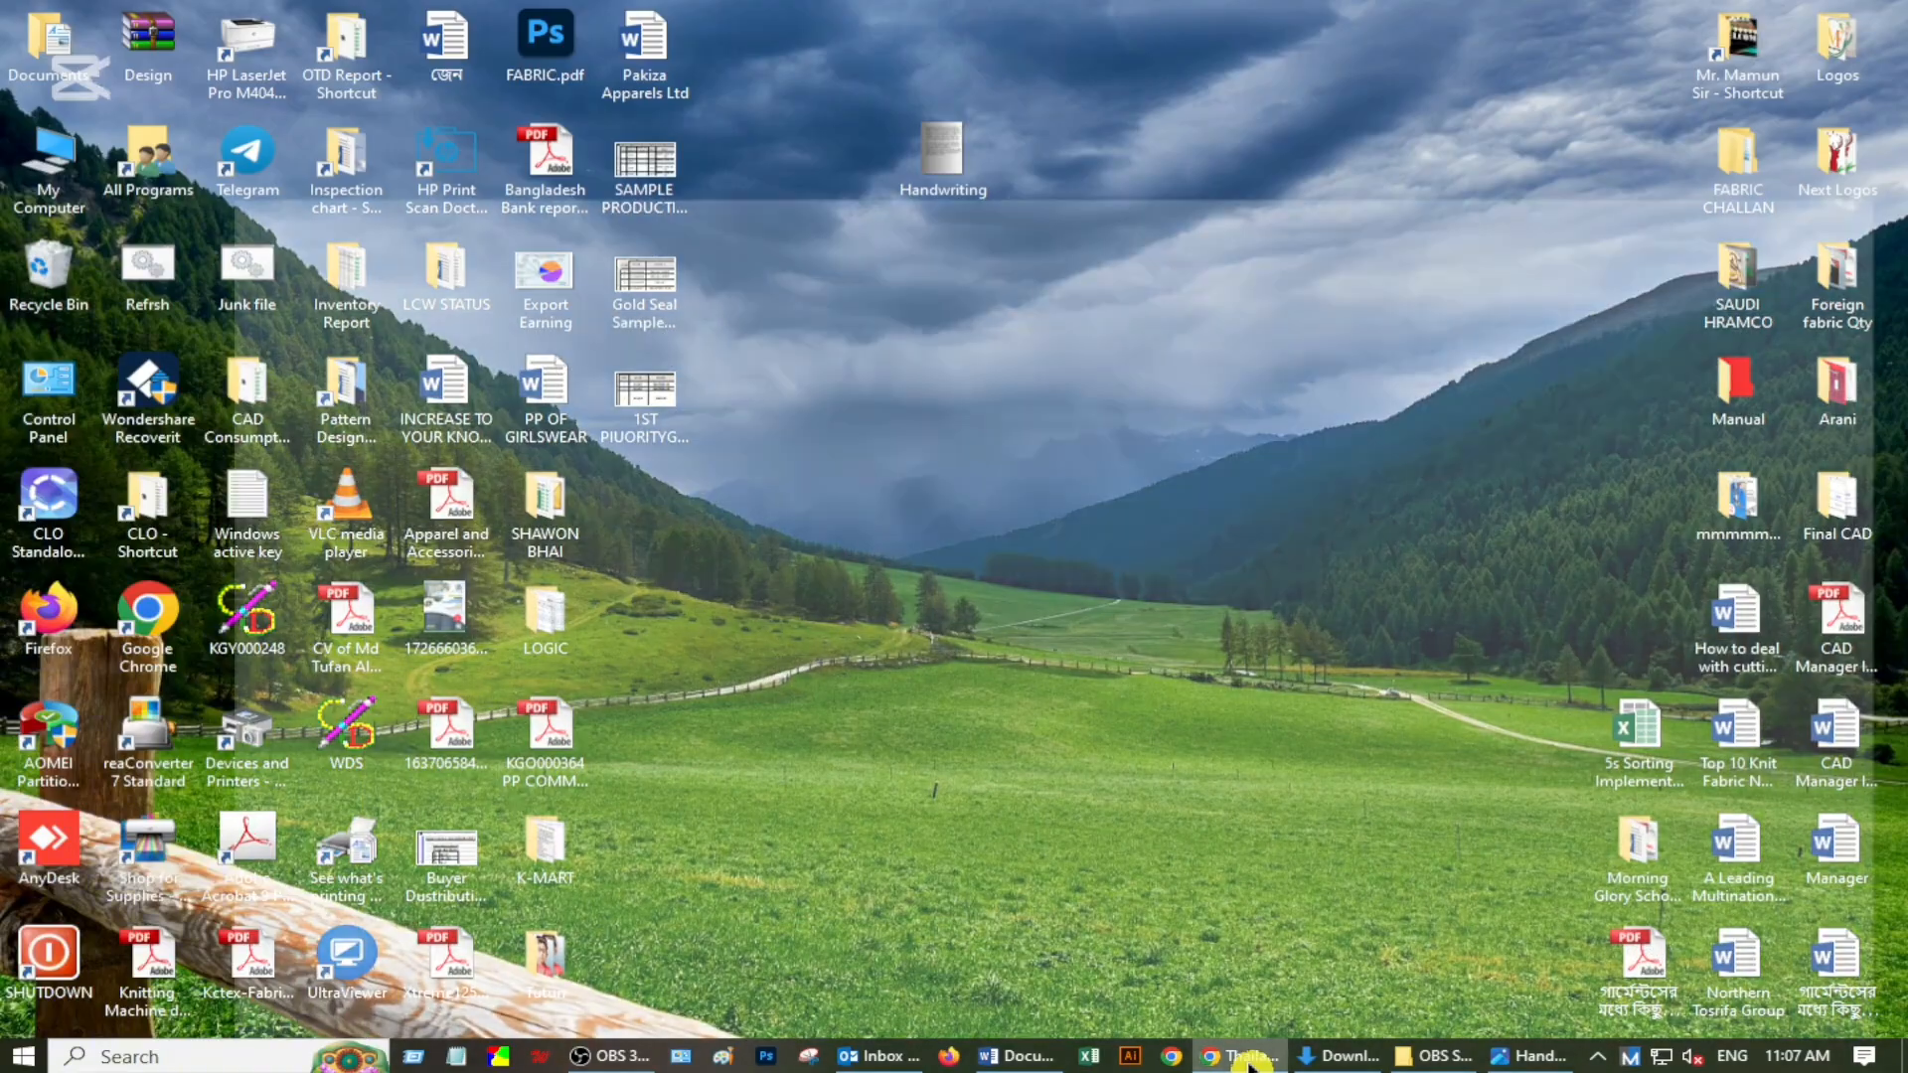
click(1241, 1057)
click(213, 22)
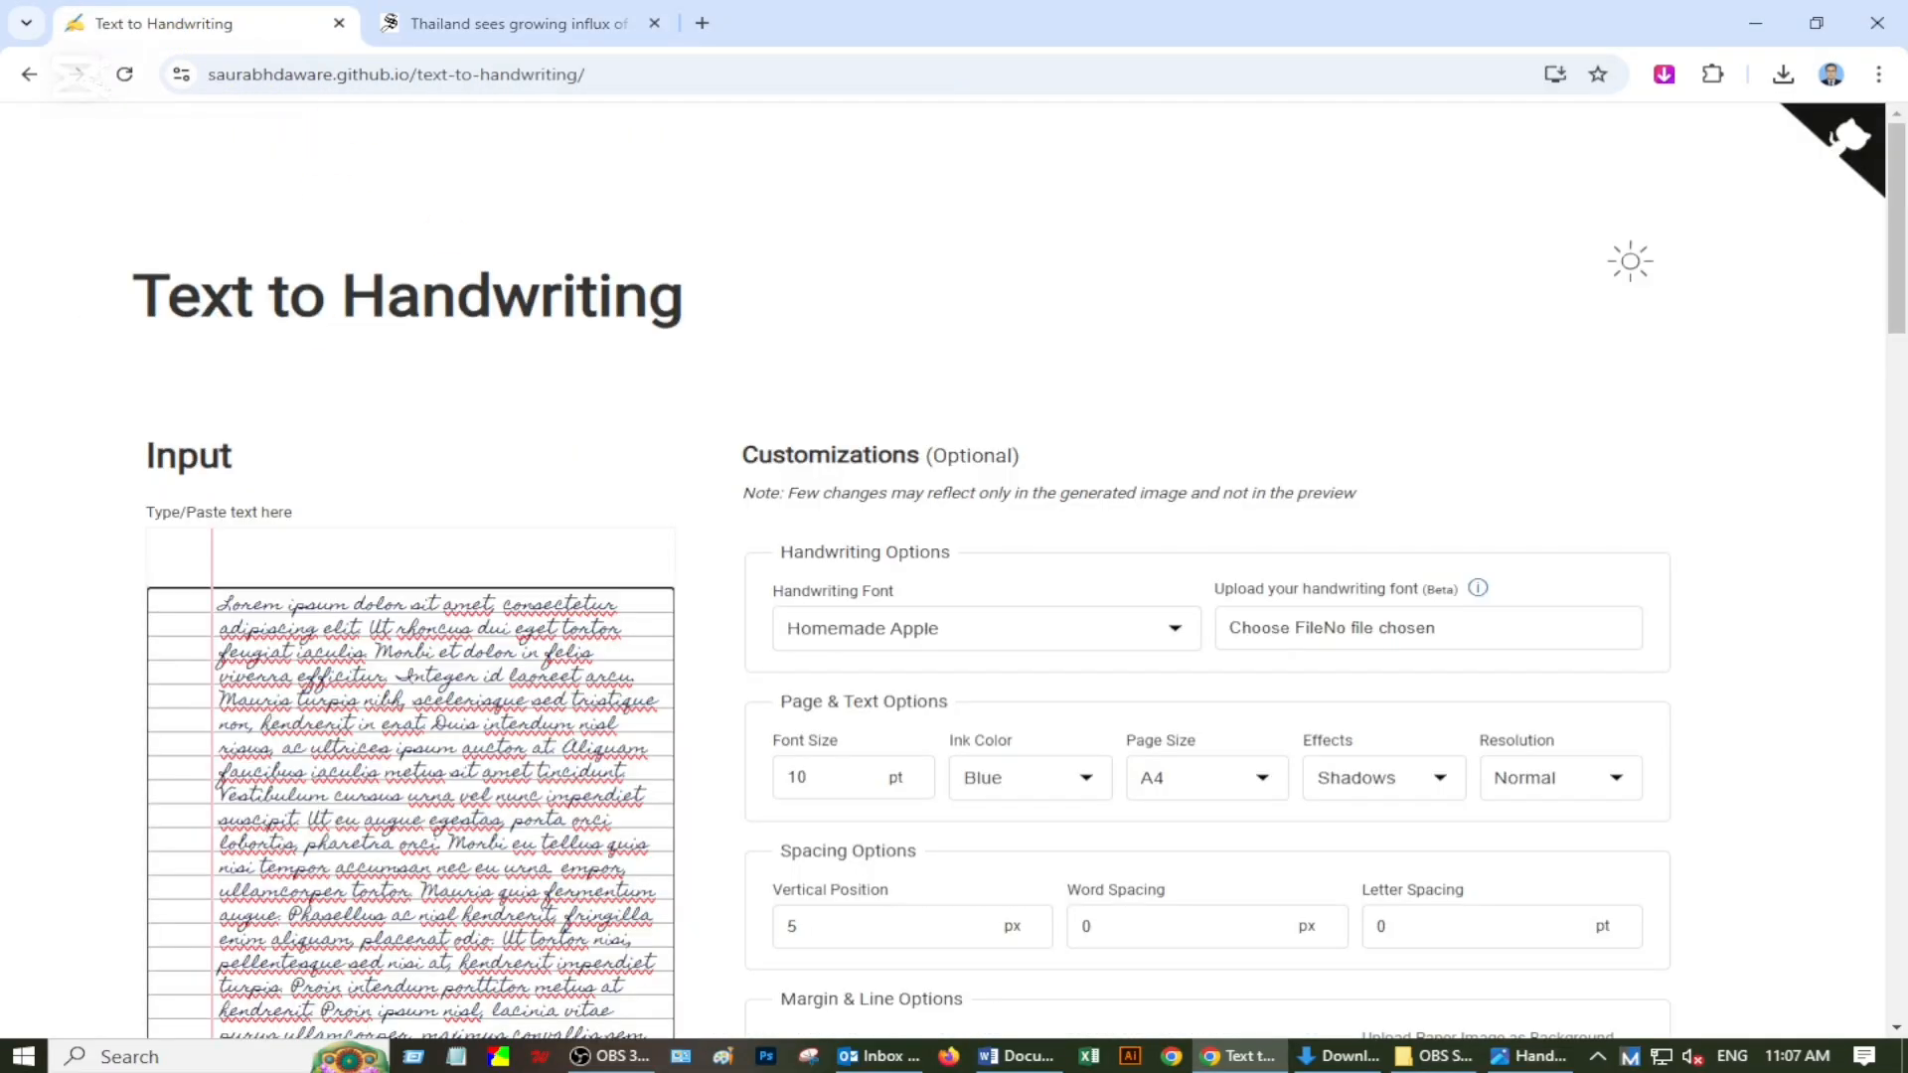
drag(221, 604, 609, 1044)
drag(592, 263, 626, 618)
key(ctrl+v)
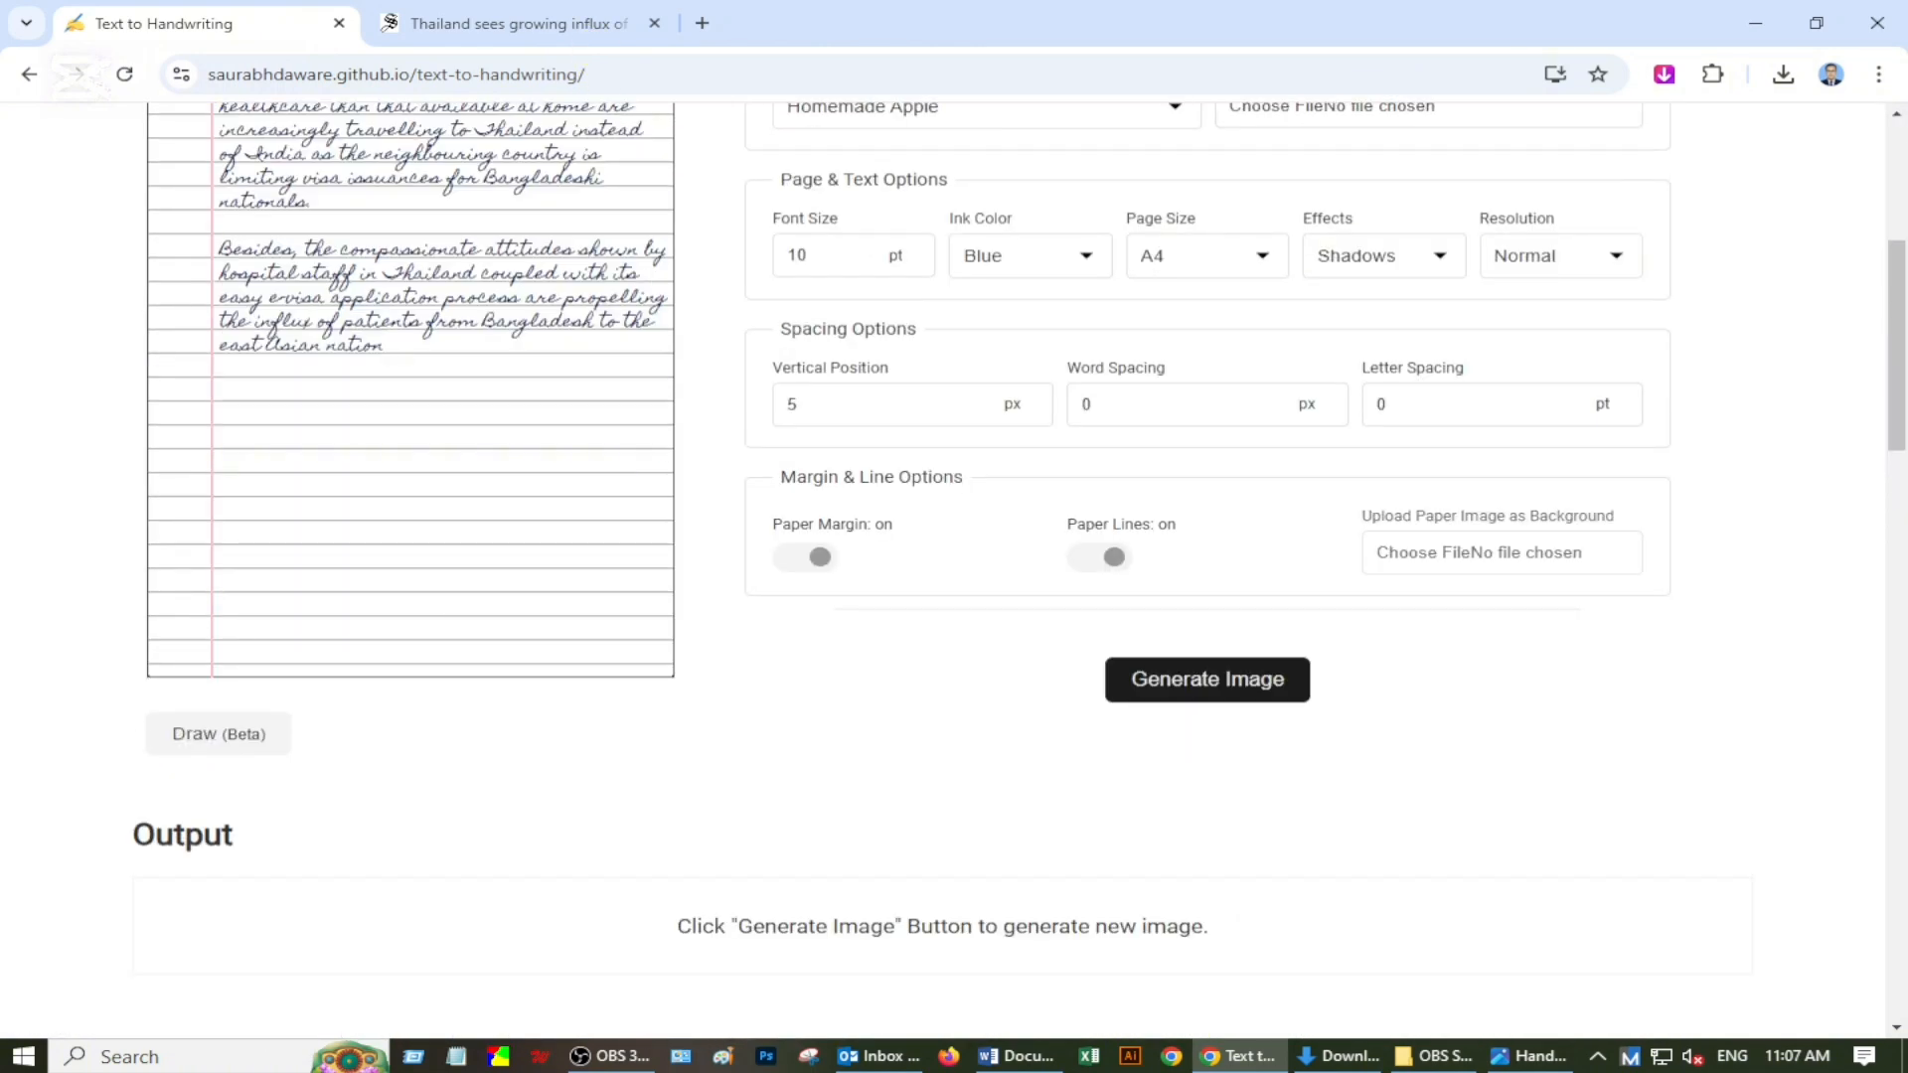
scroll(954, 567, up, 5)
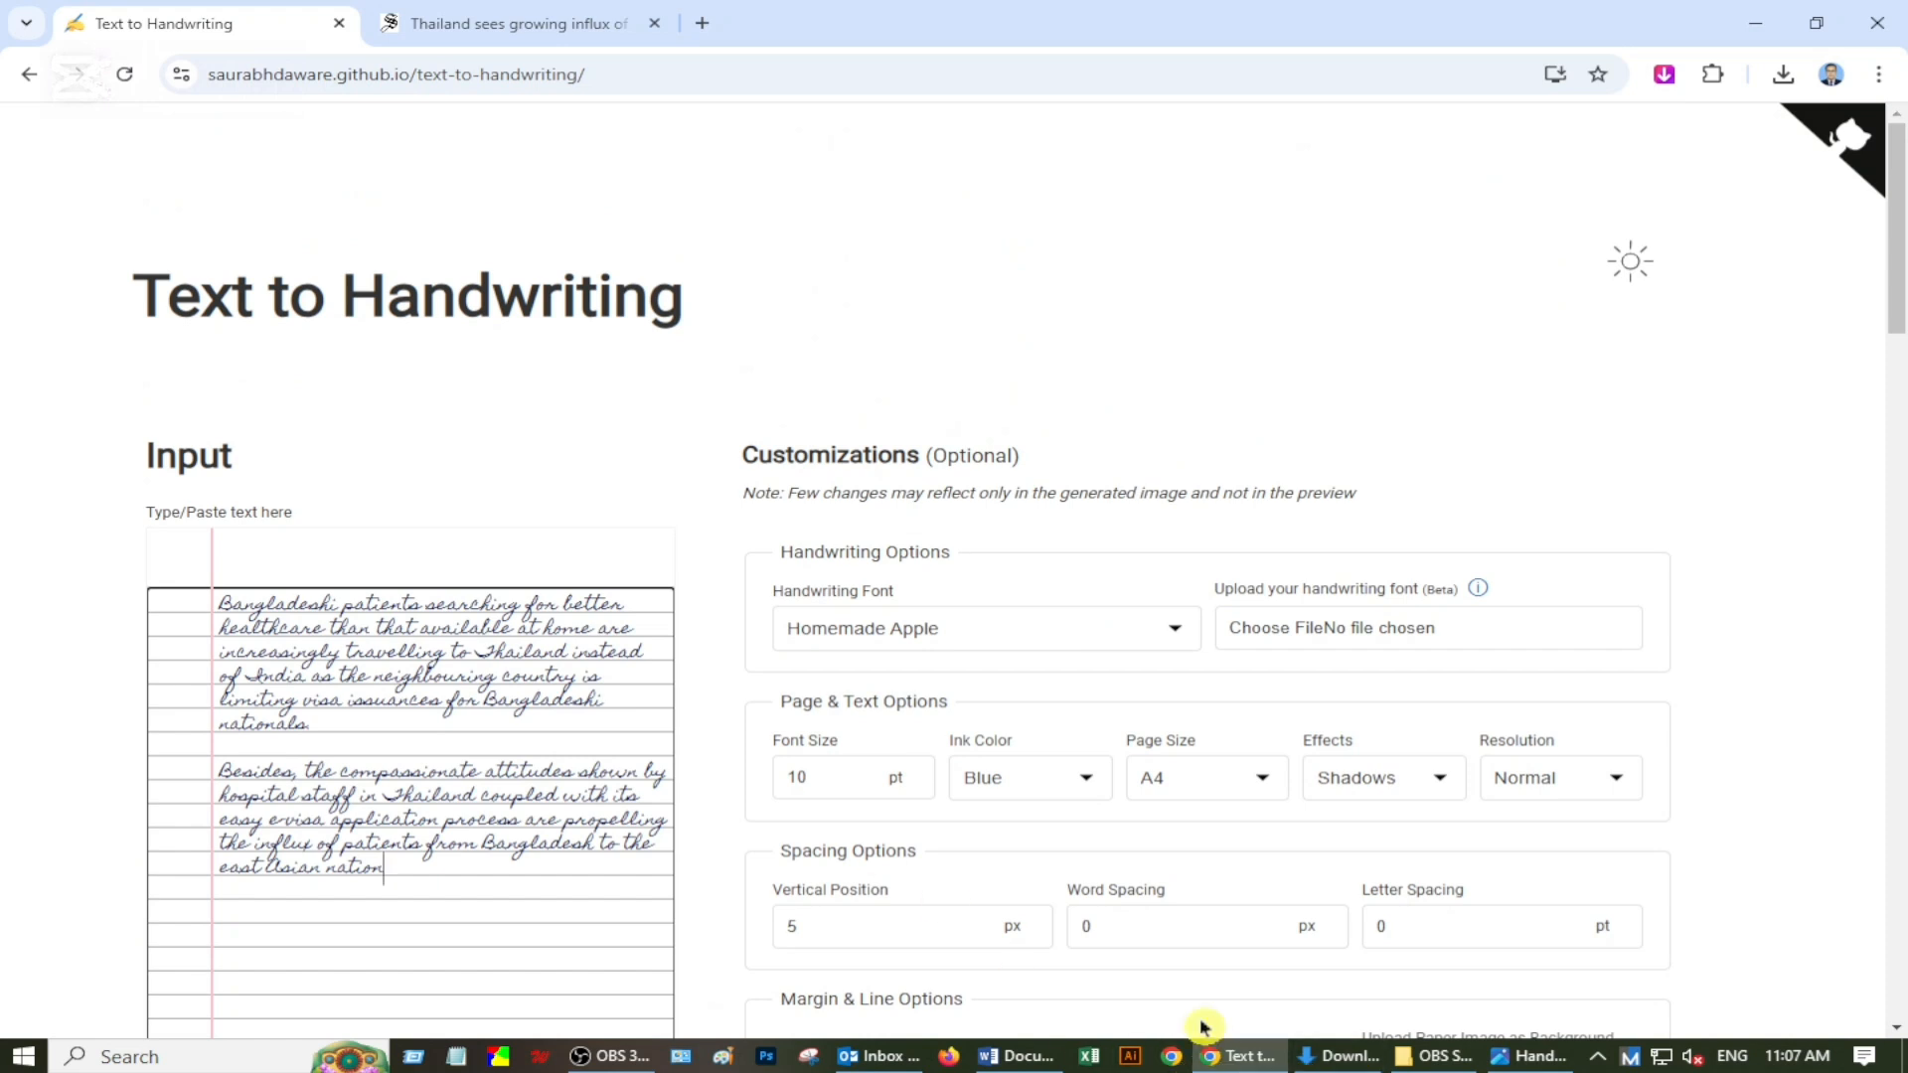
click(490, 26)
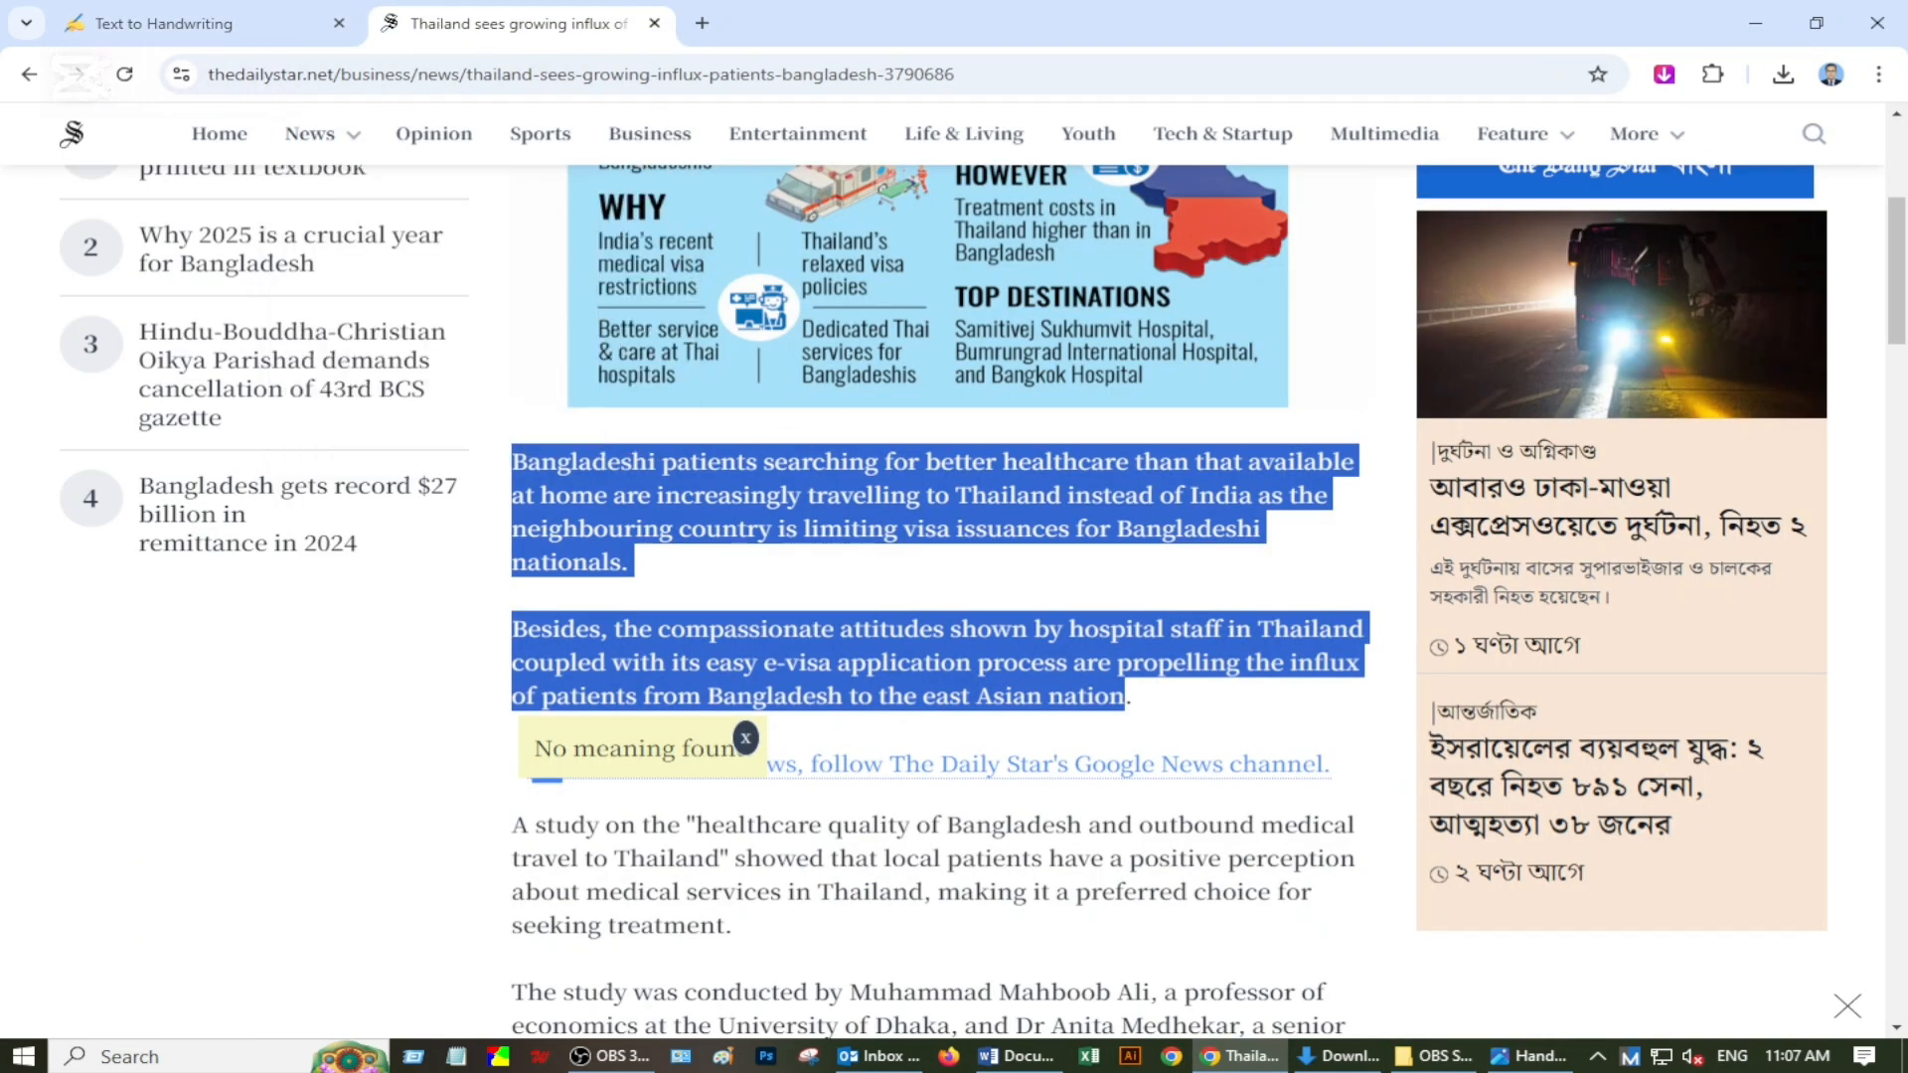
click(253, 30)
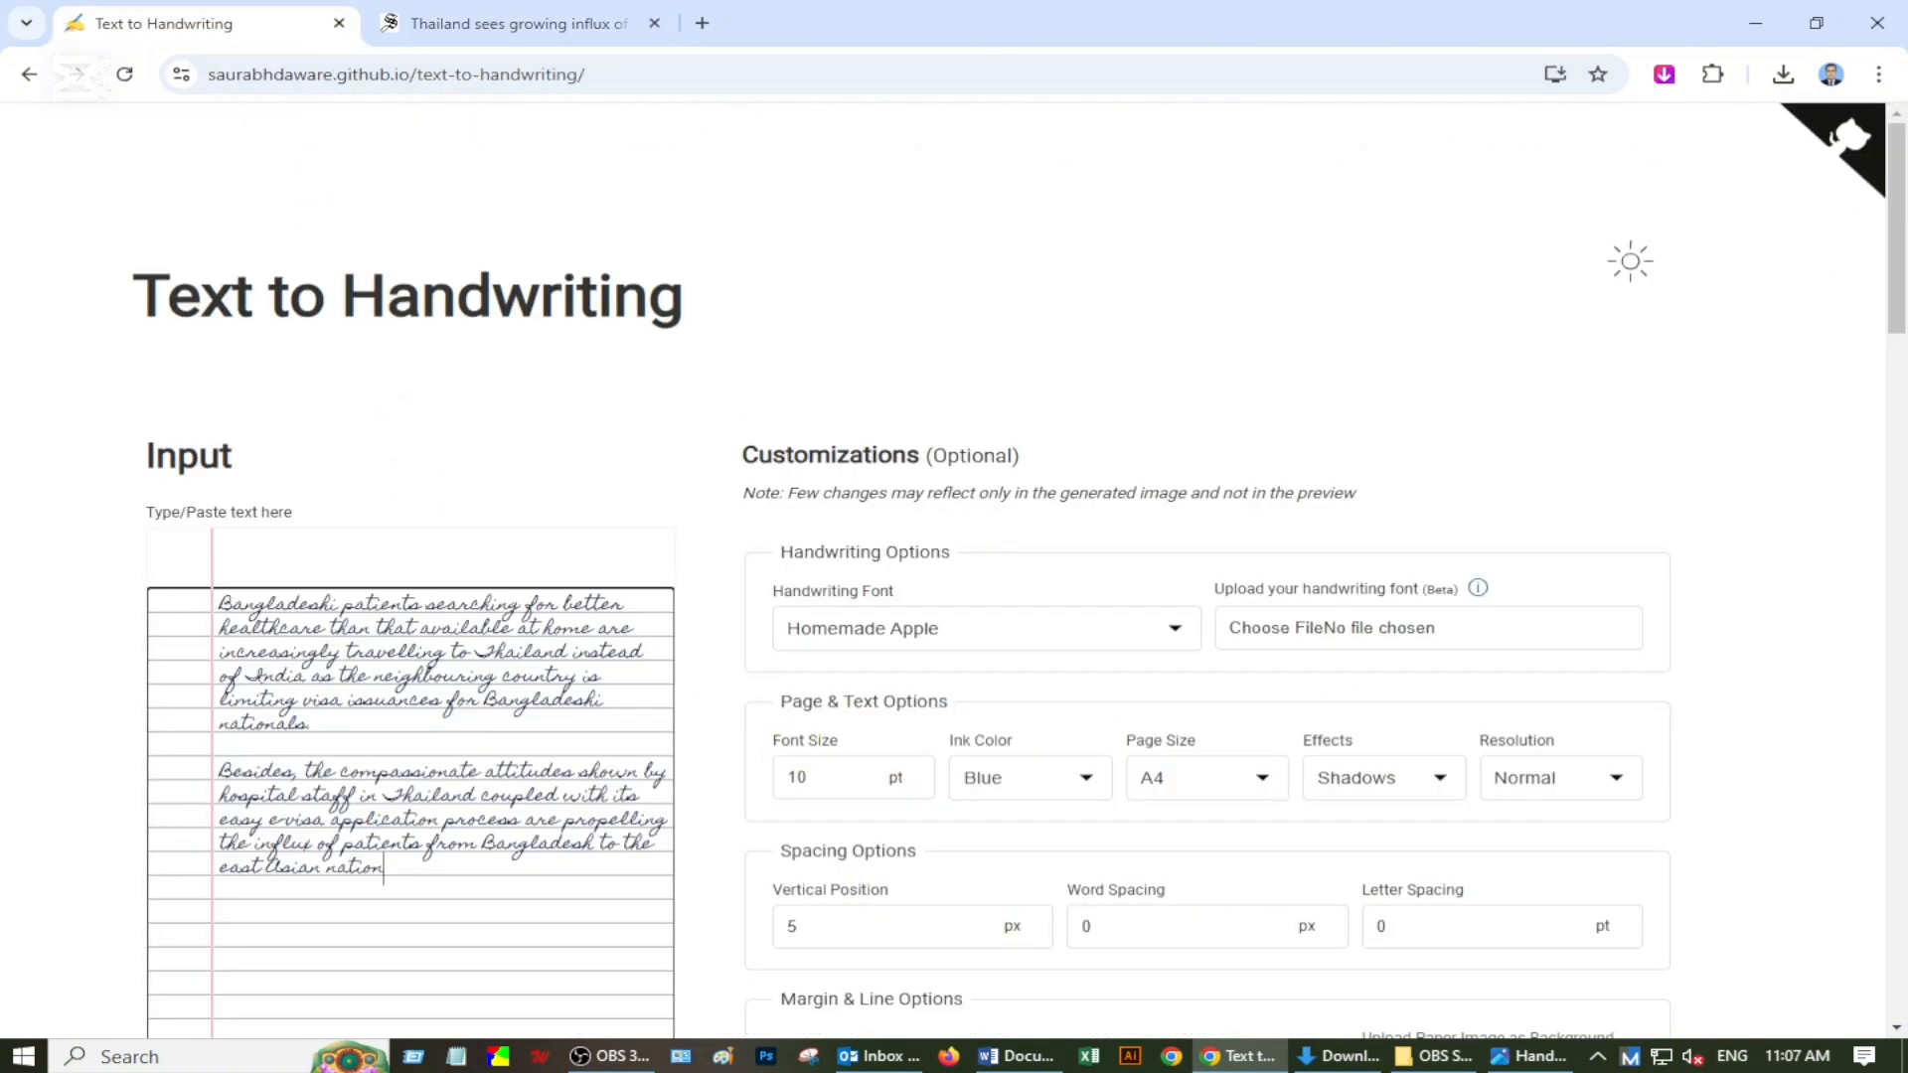
click(1242, 1058)
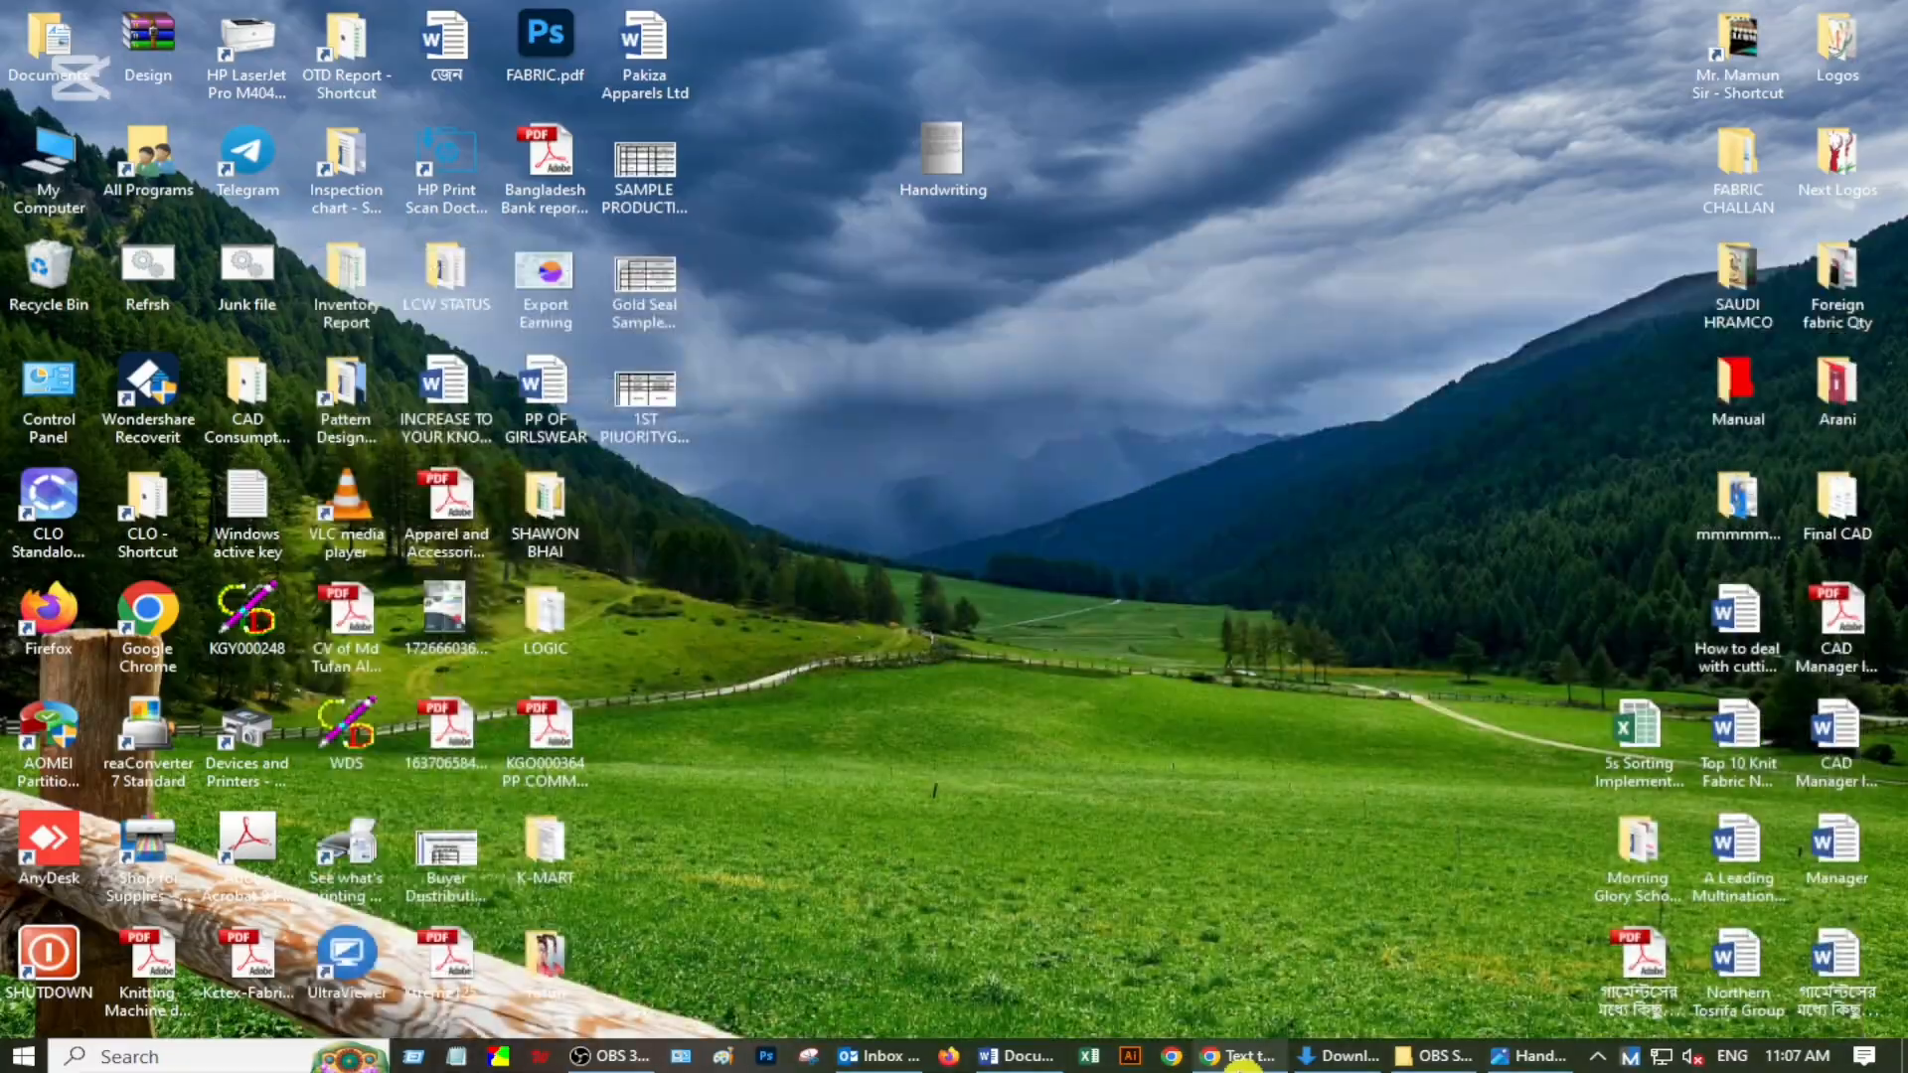
click(1242, 1058)
Copy the next paragraphs of the Daily Star article, from "A study on the" through "roughly 40 percent over the".
click(511, 28)
scroll(721, 308, down, 6)
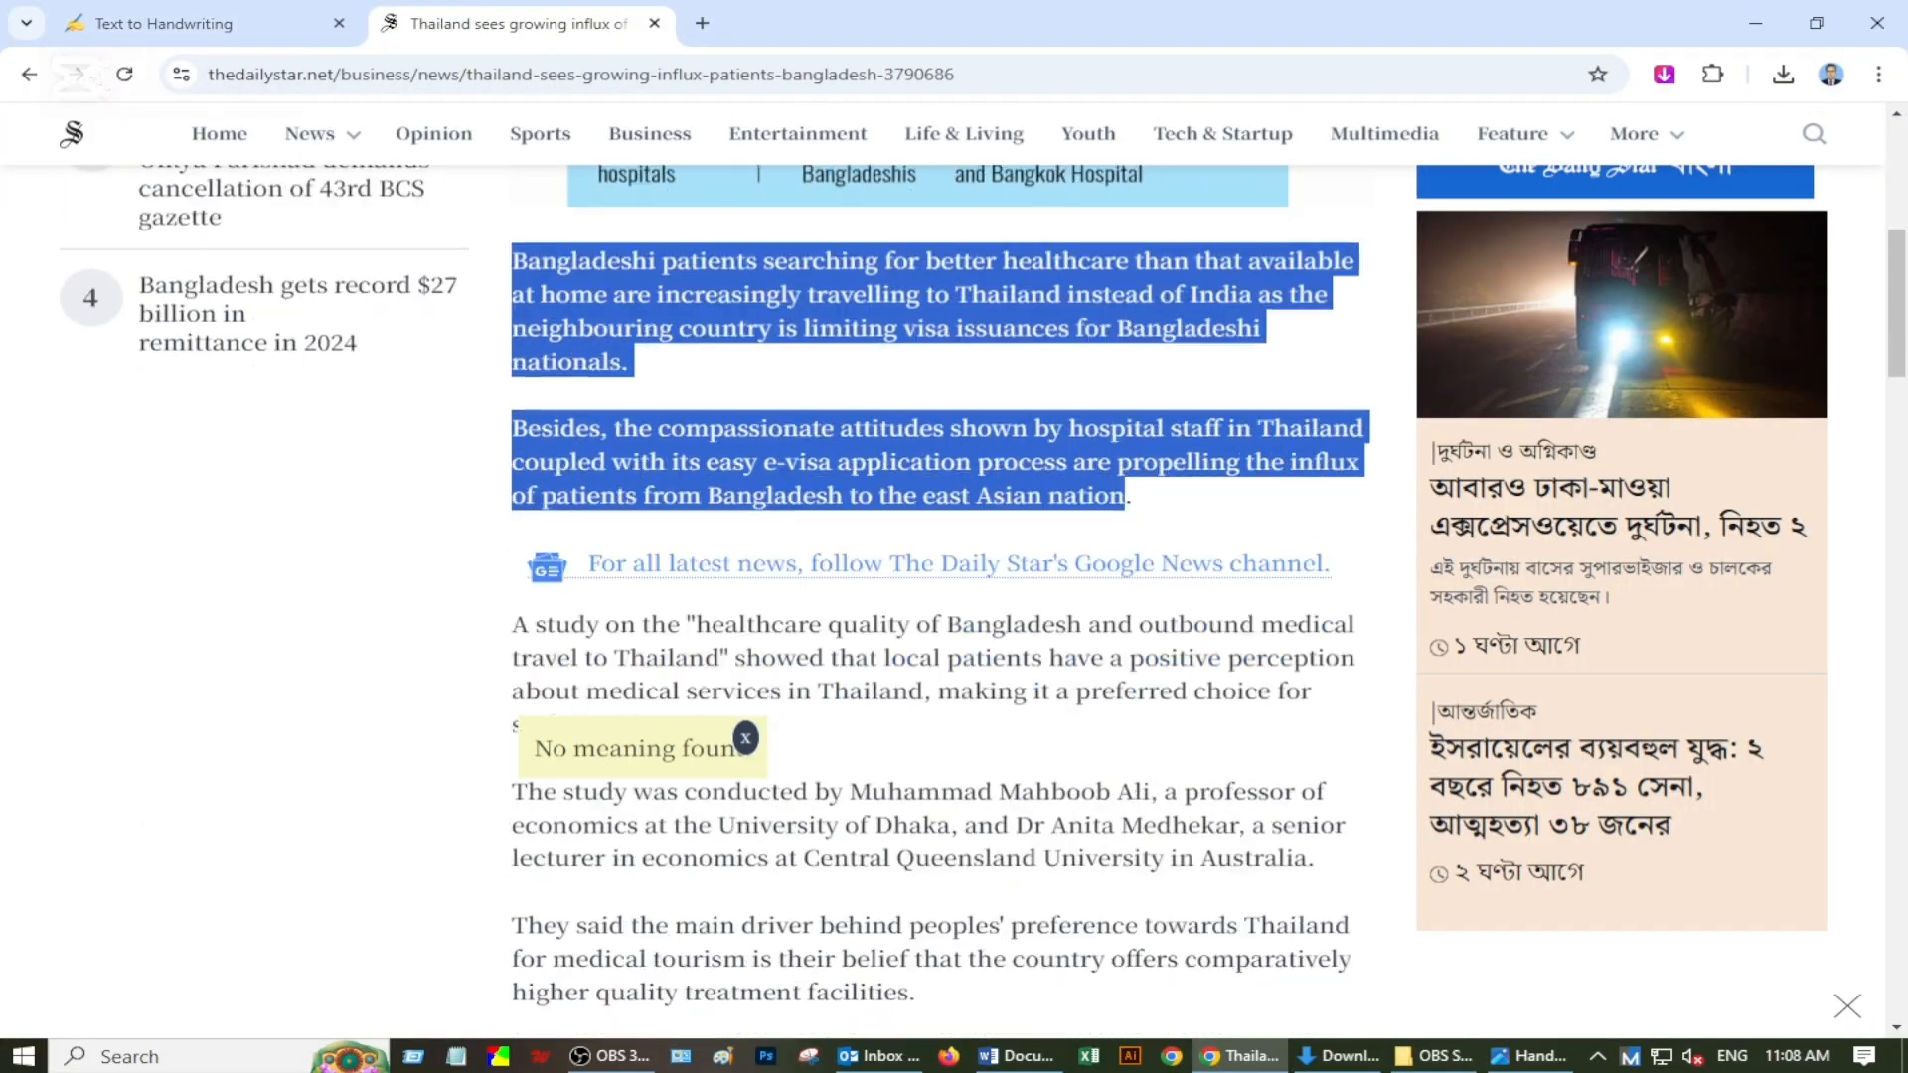
drag(511, 227, 1310, 735)
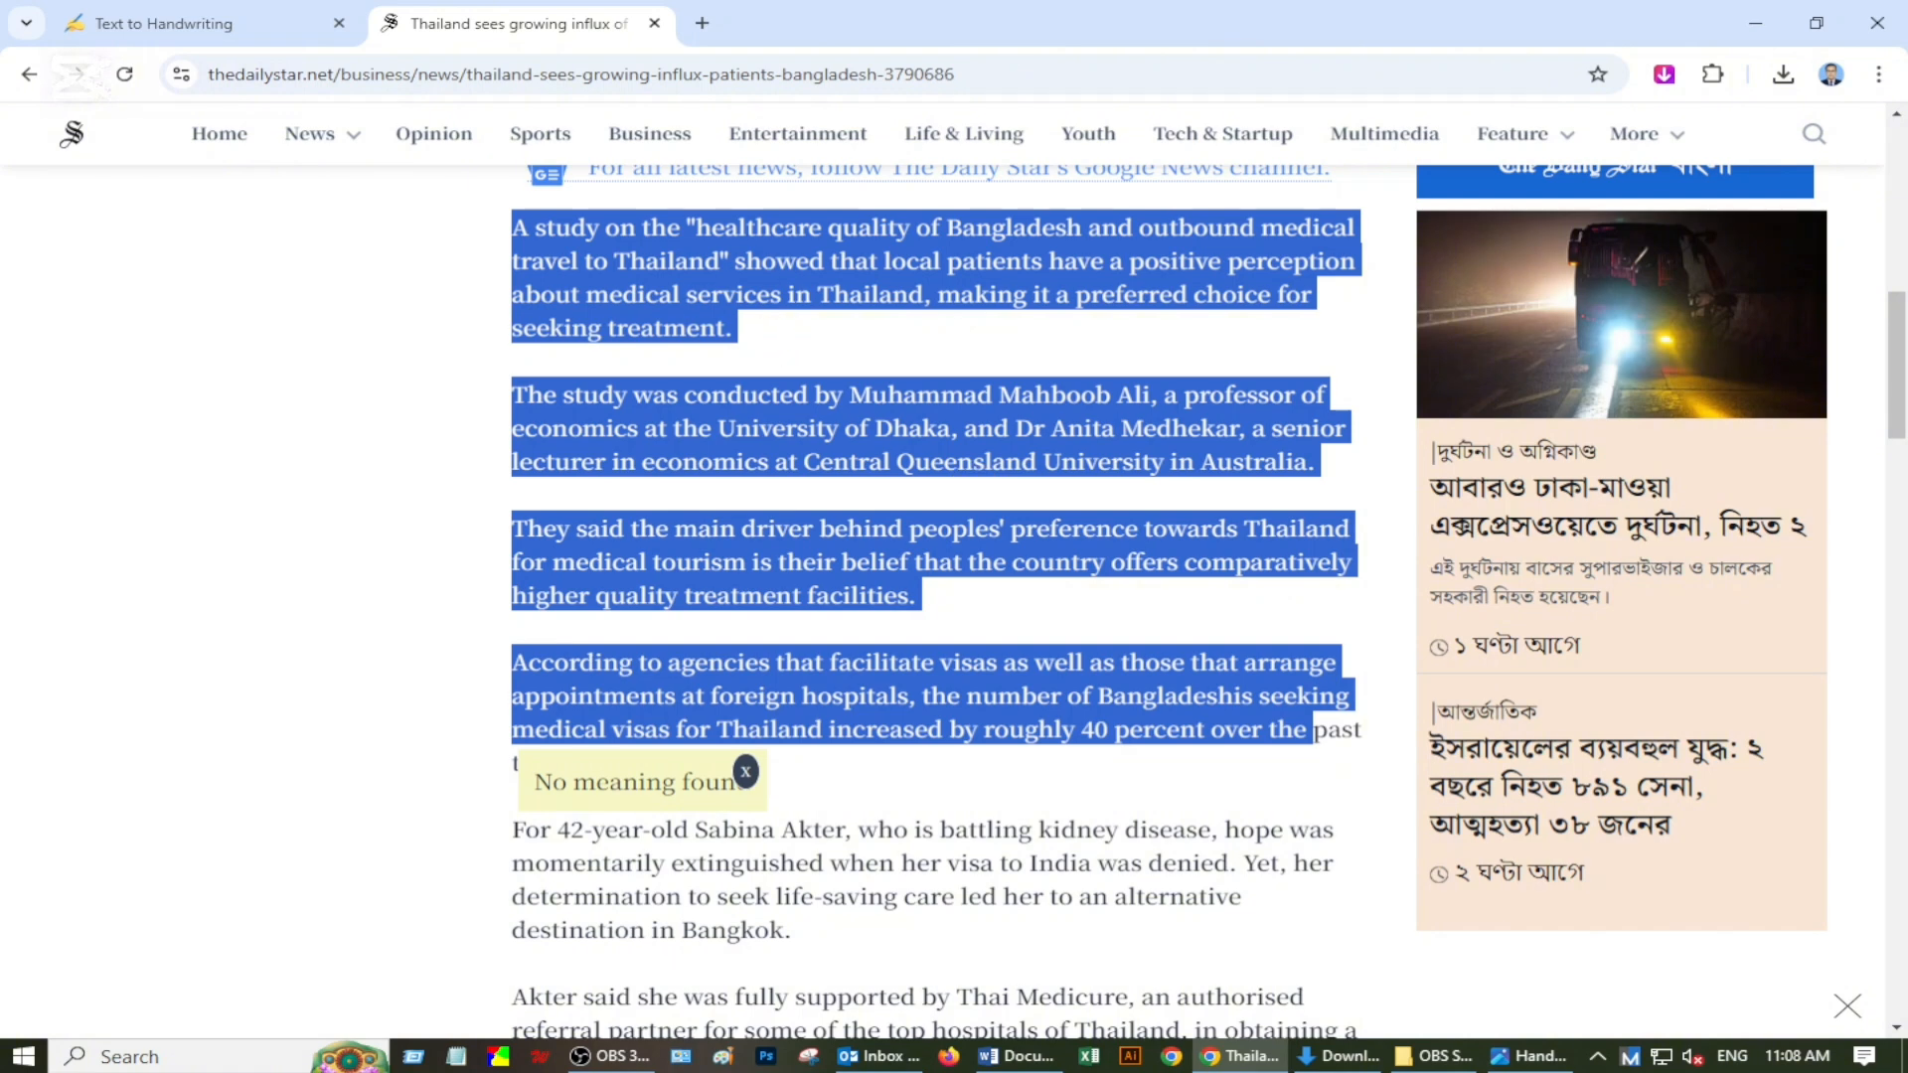
right_click(746, 277)
click(785, 303)
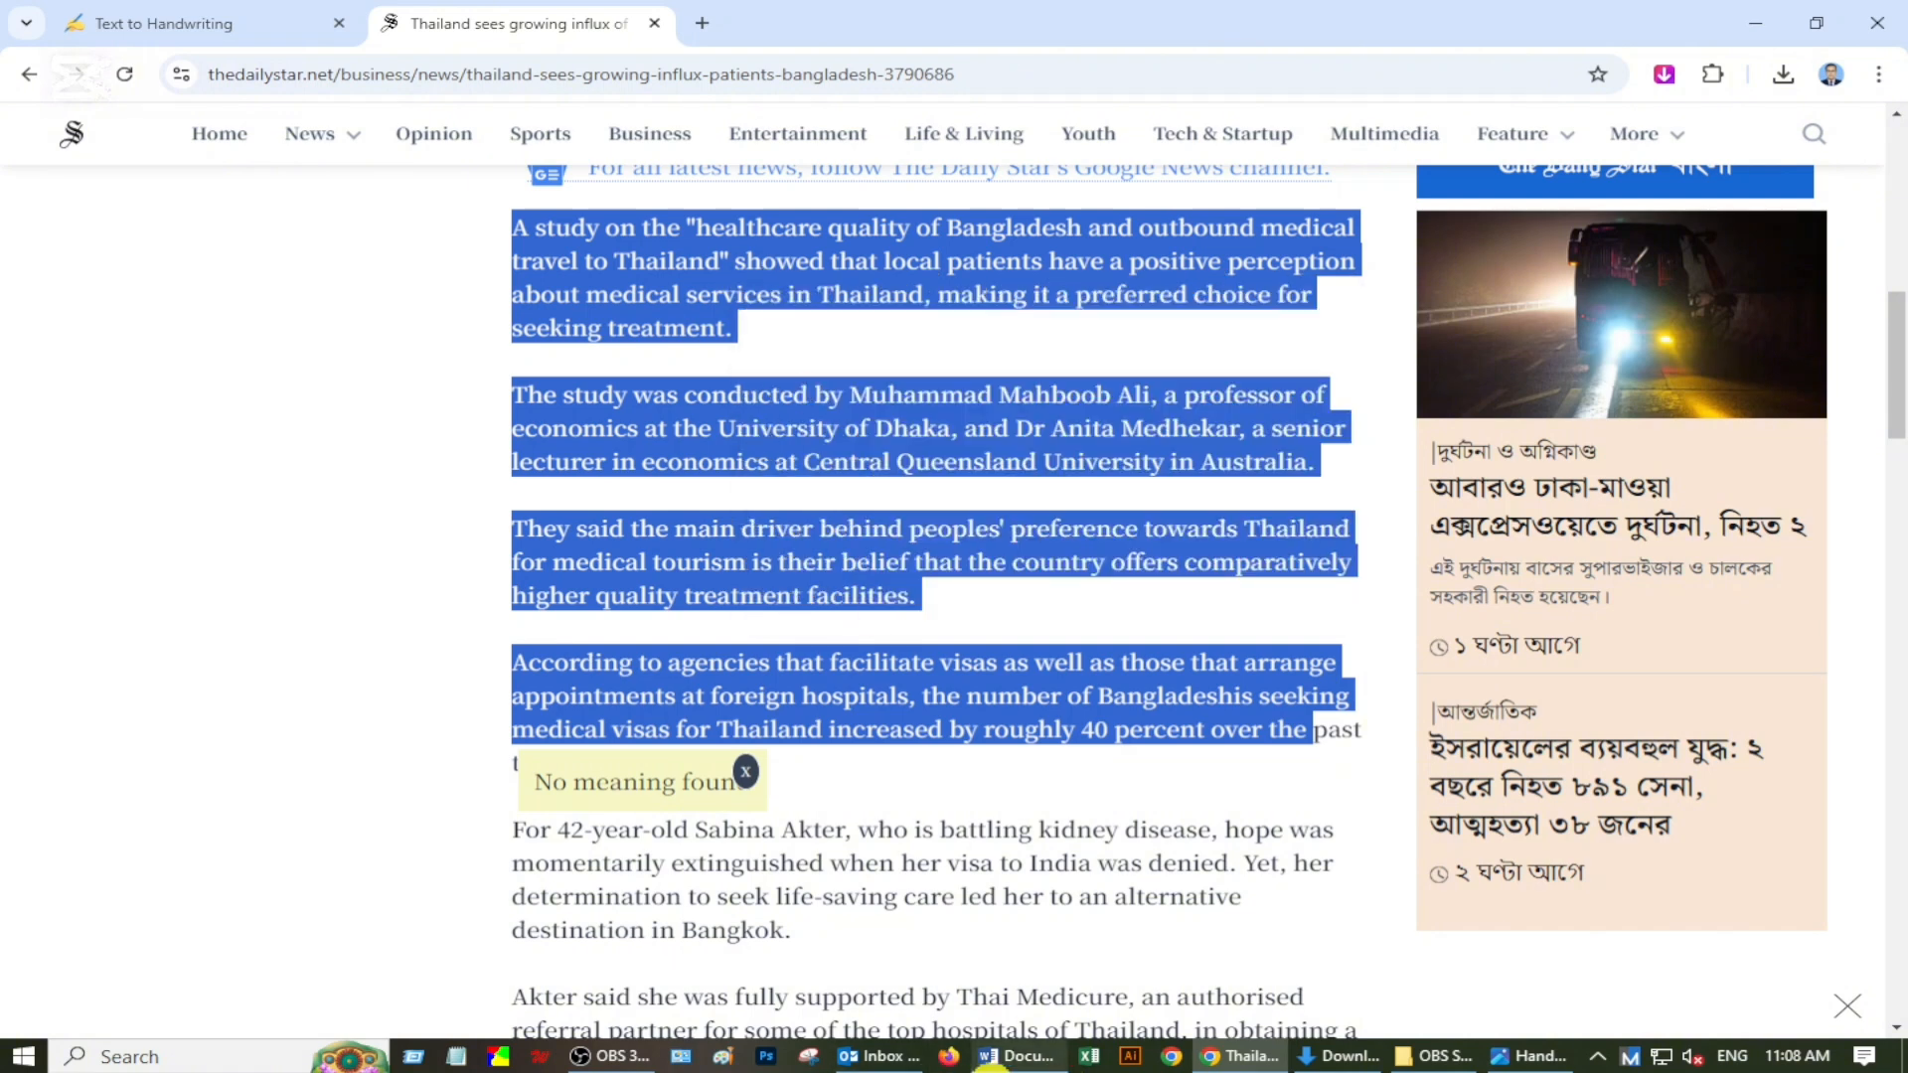
Paste the additional article paragraphs after the existing text in the Text to Handwriting input page.
click(226, 38)
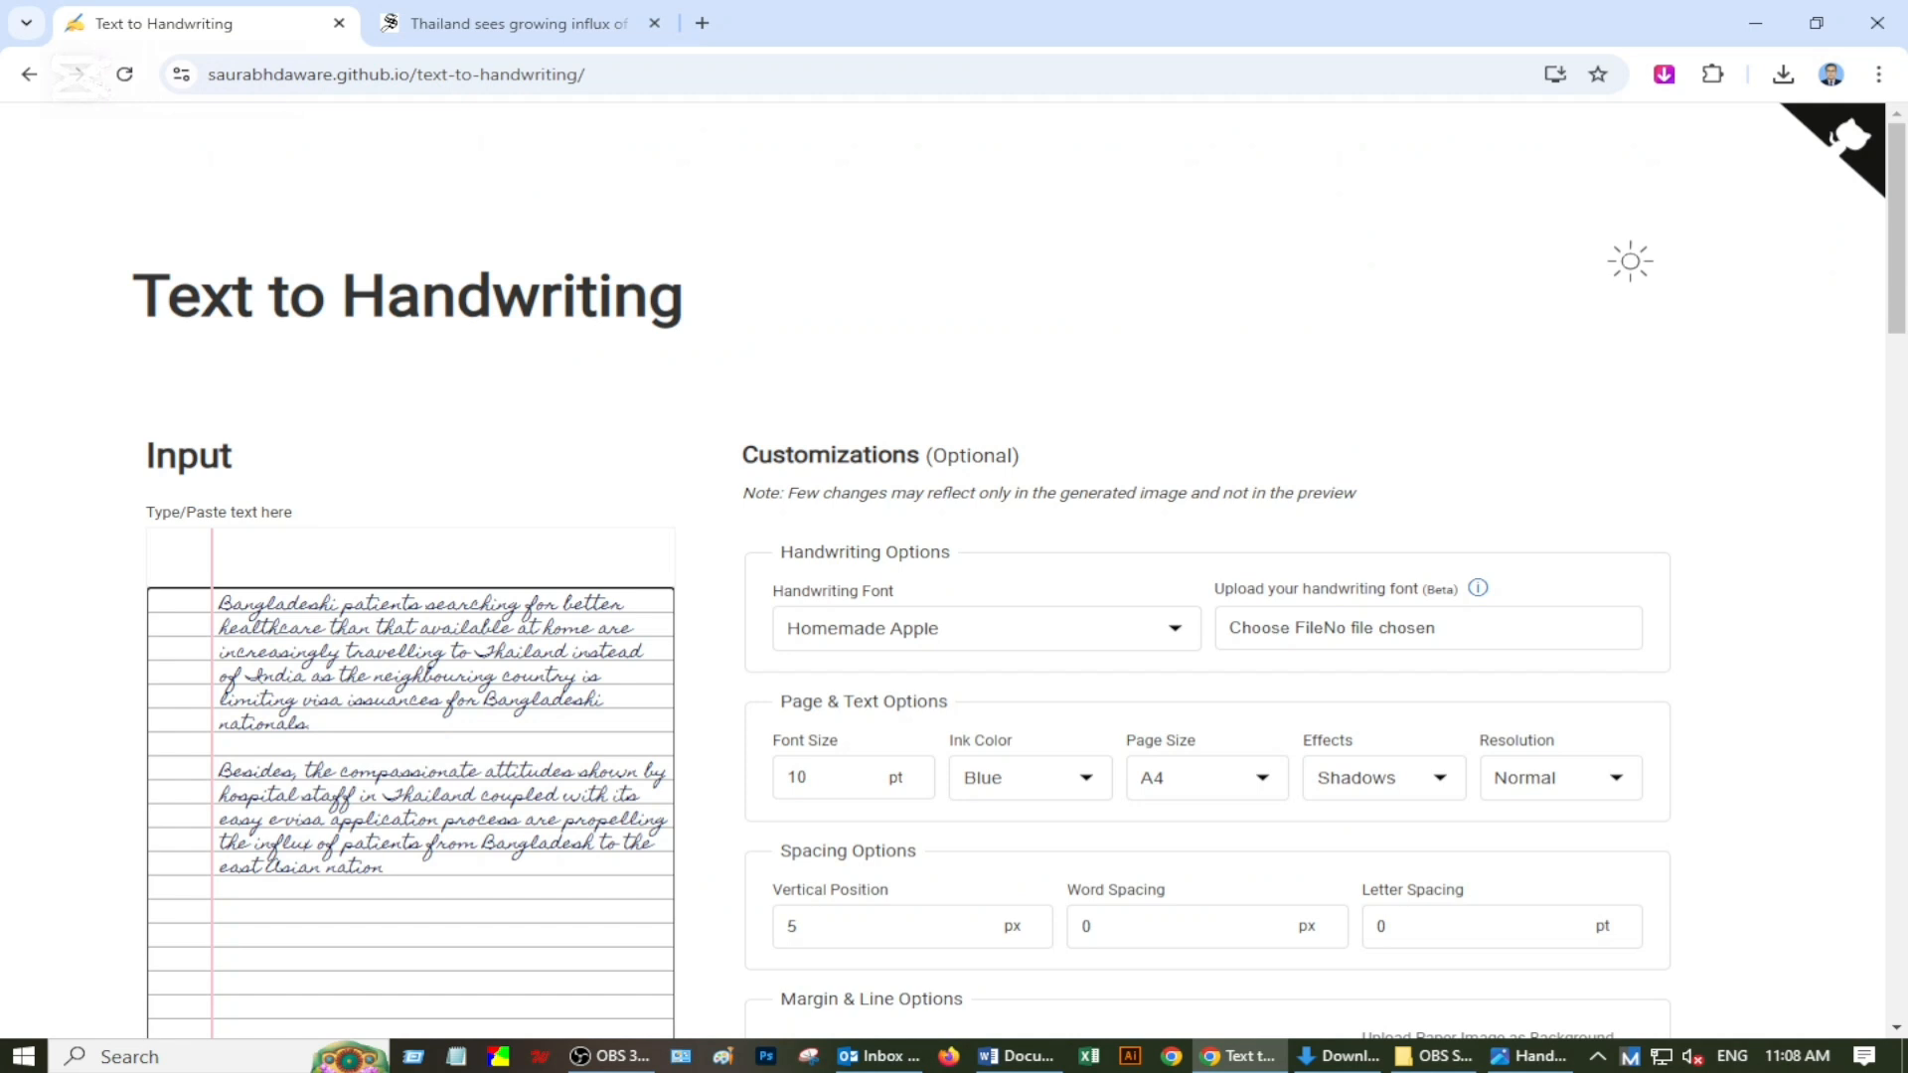
key(ctrl+v)
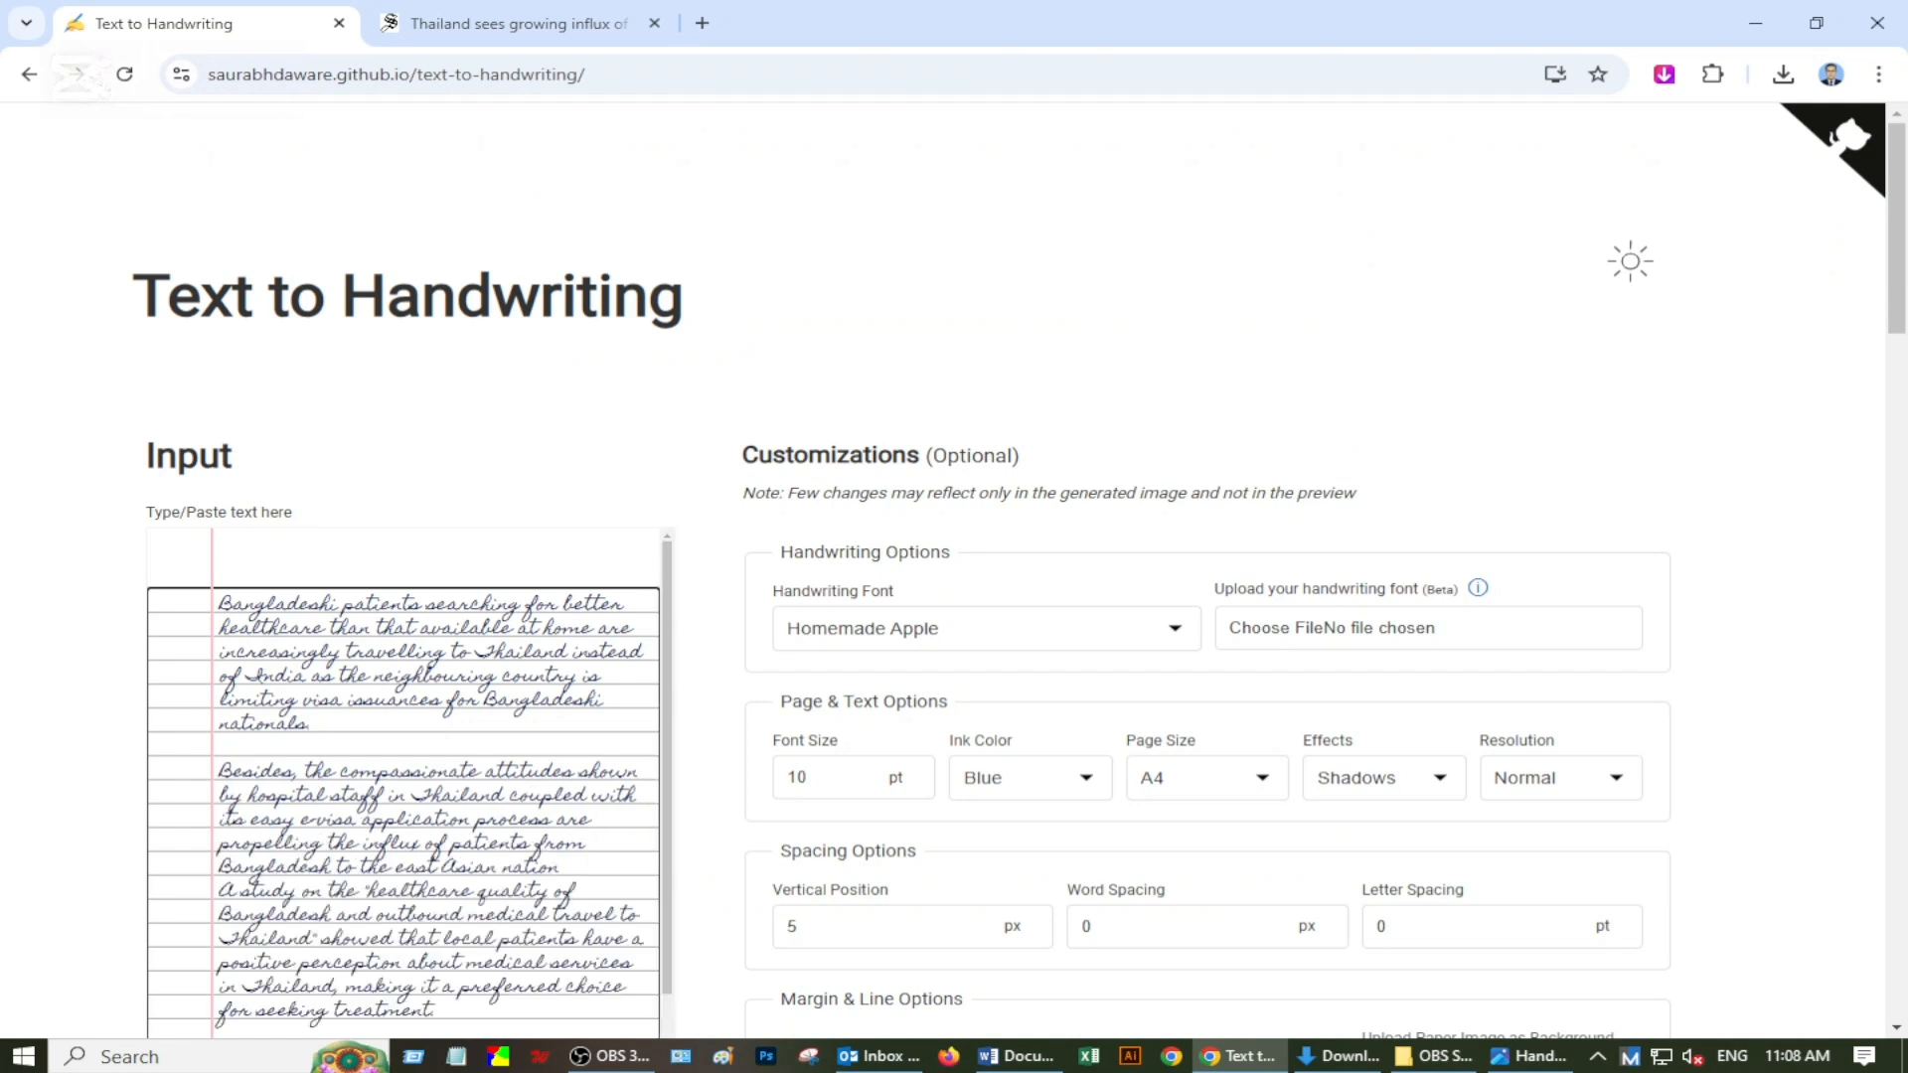
key(ctrl+v)
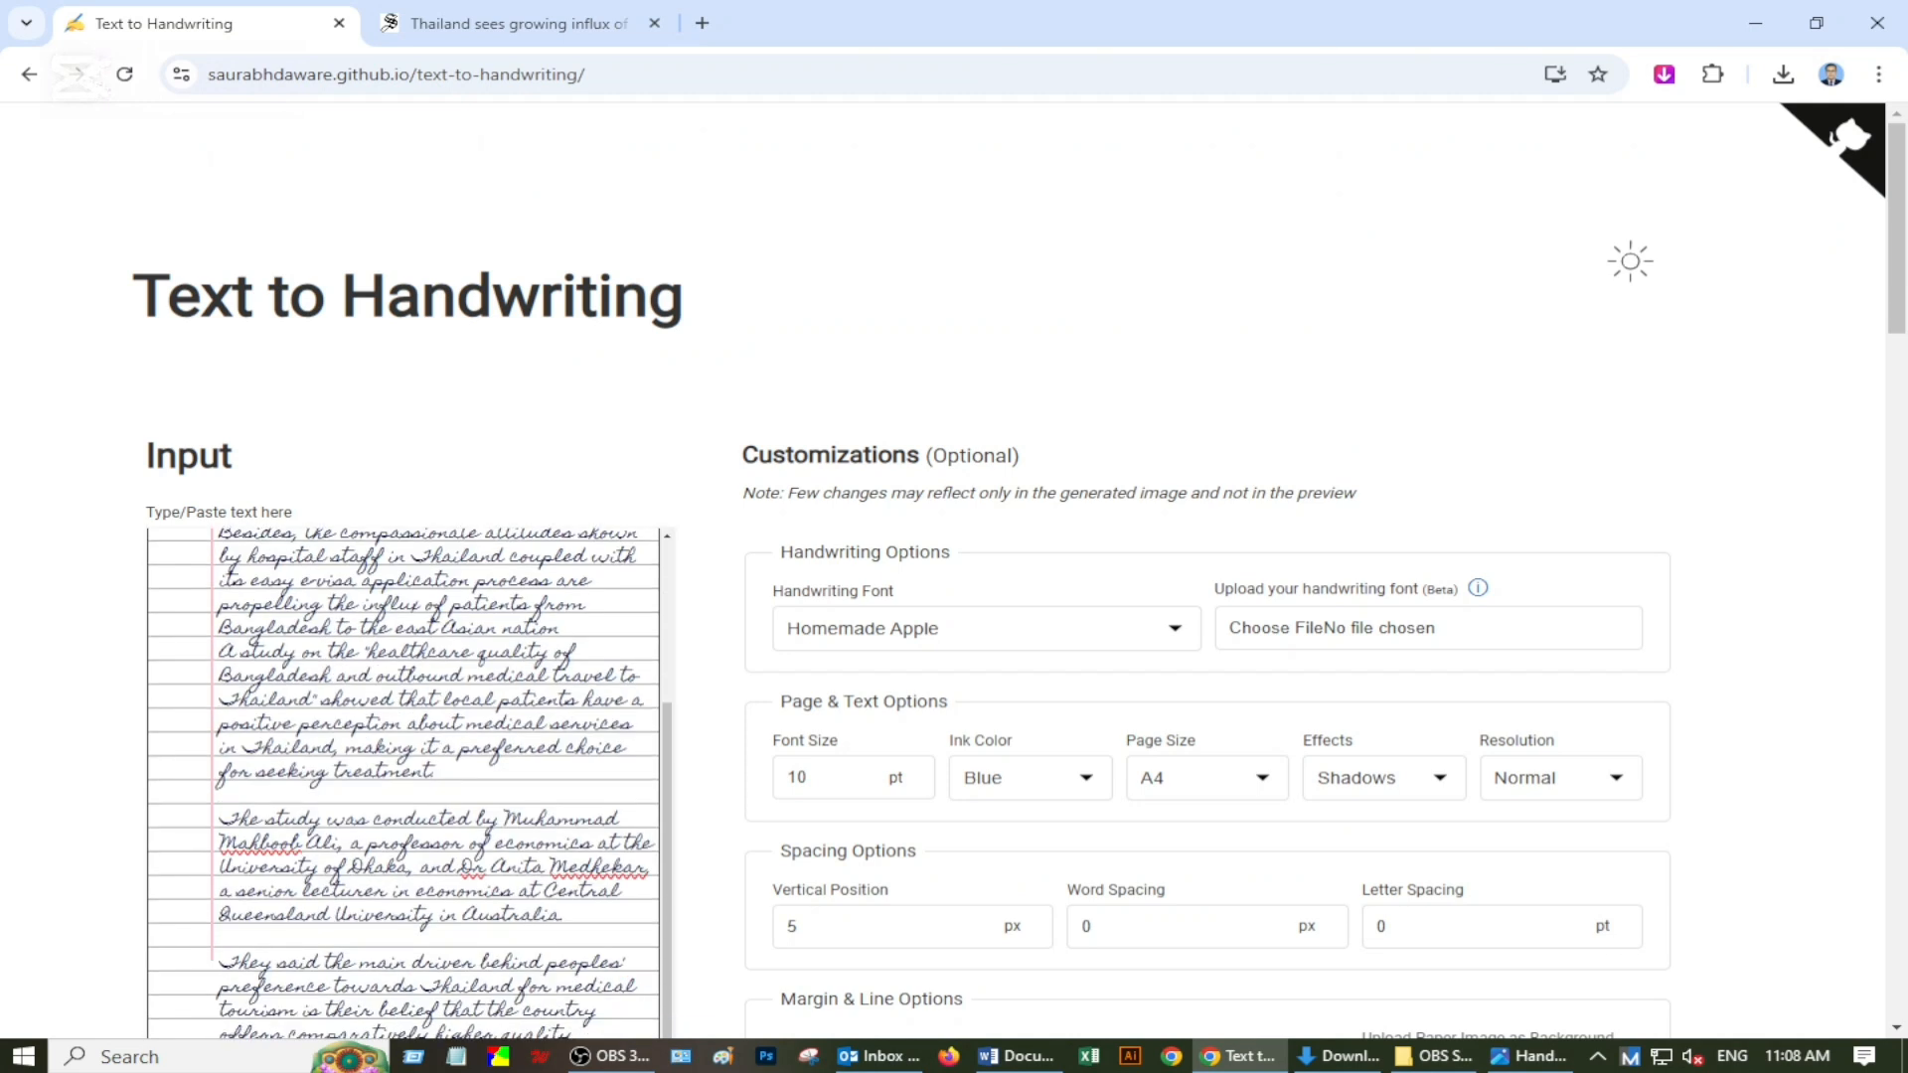
key(ctrl+Home)
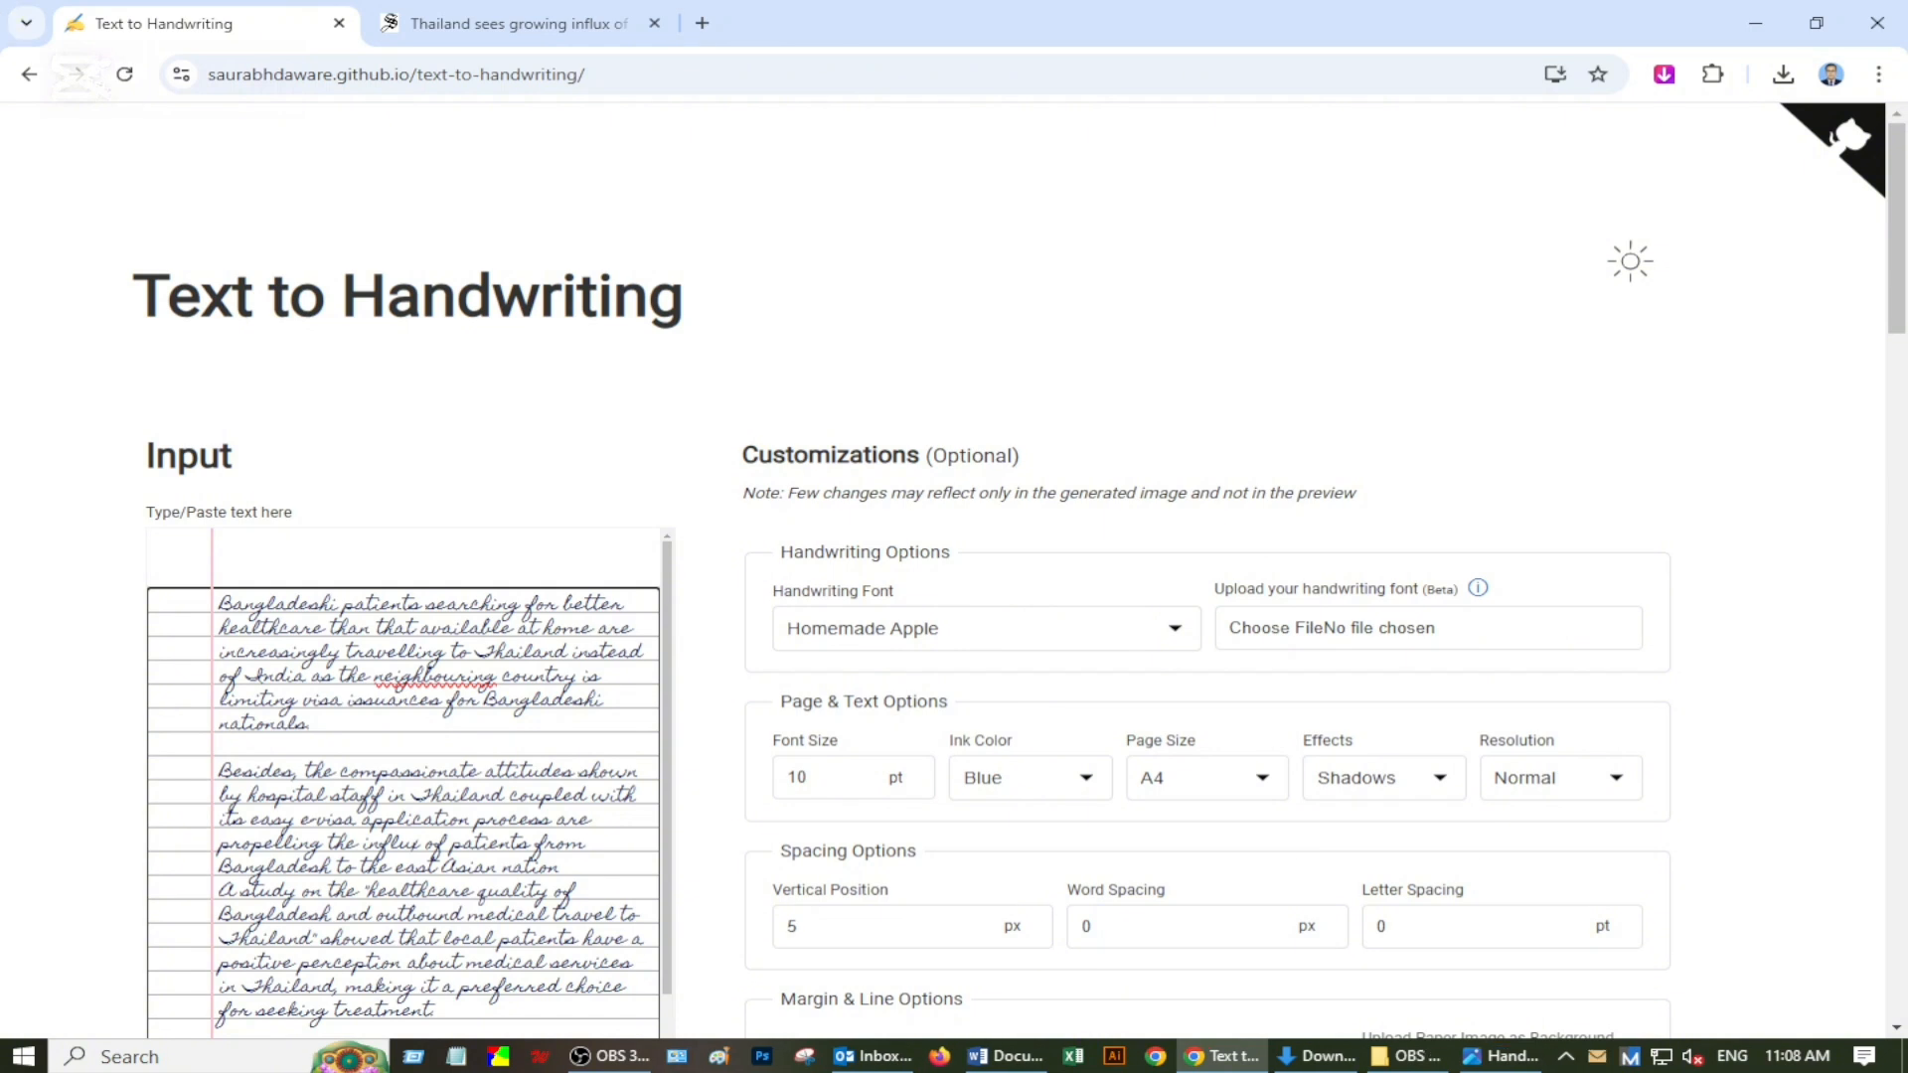
drag(219, 604, 527, 869)
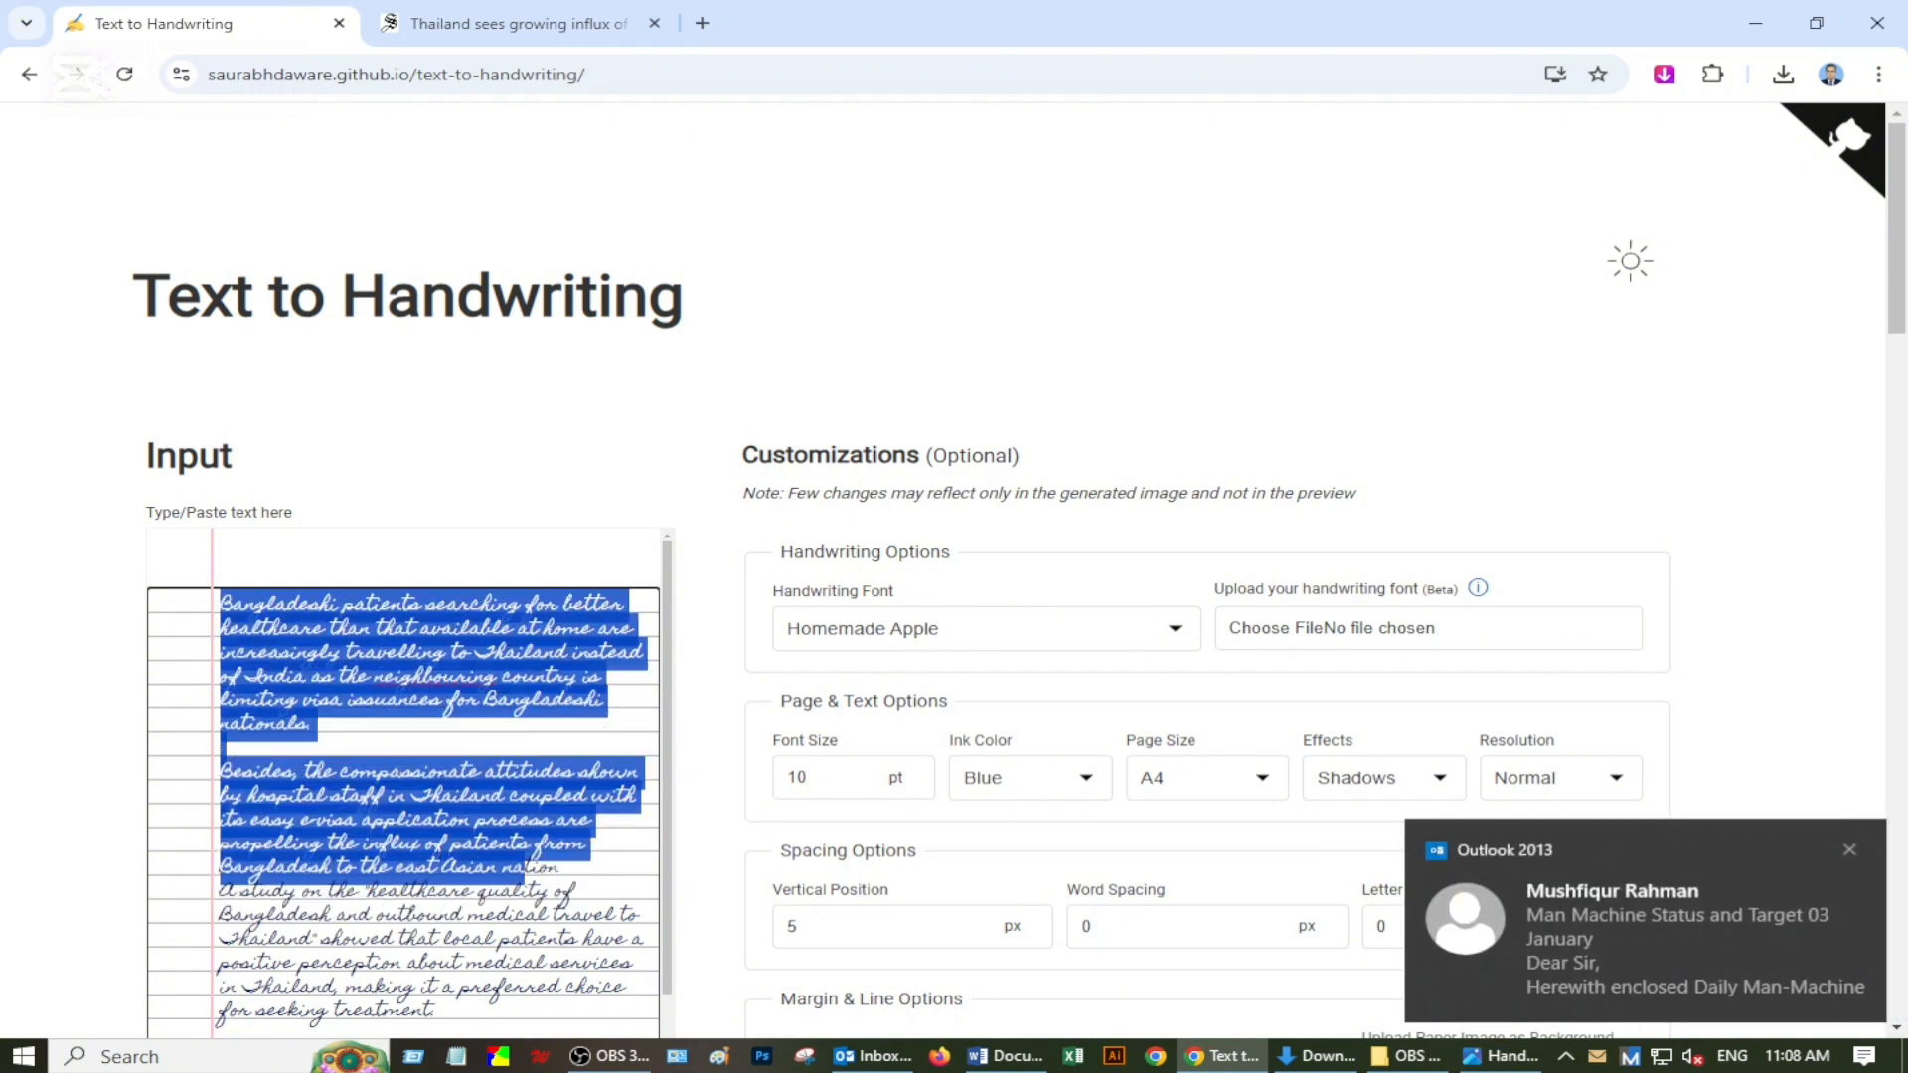
click(605, 730)
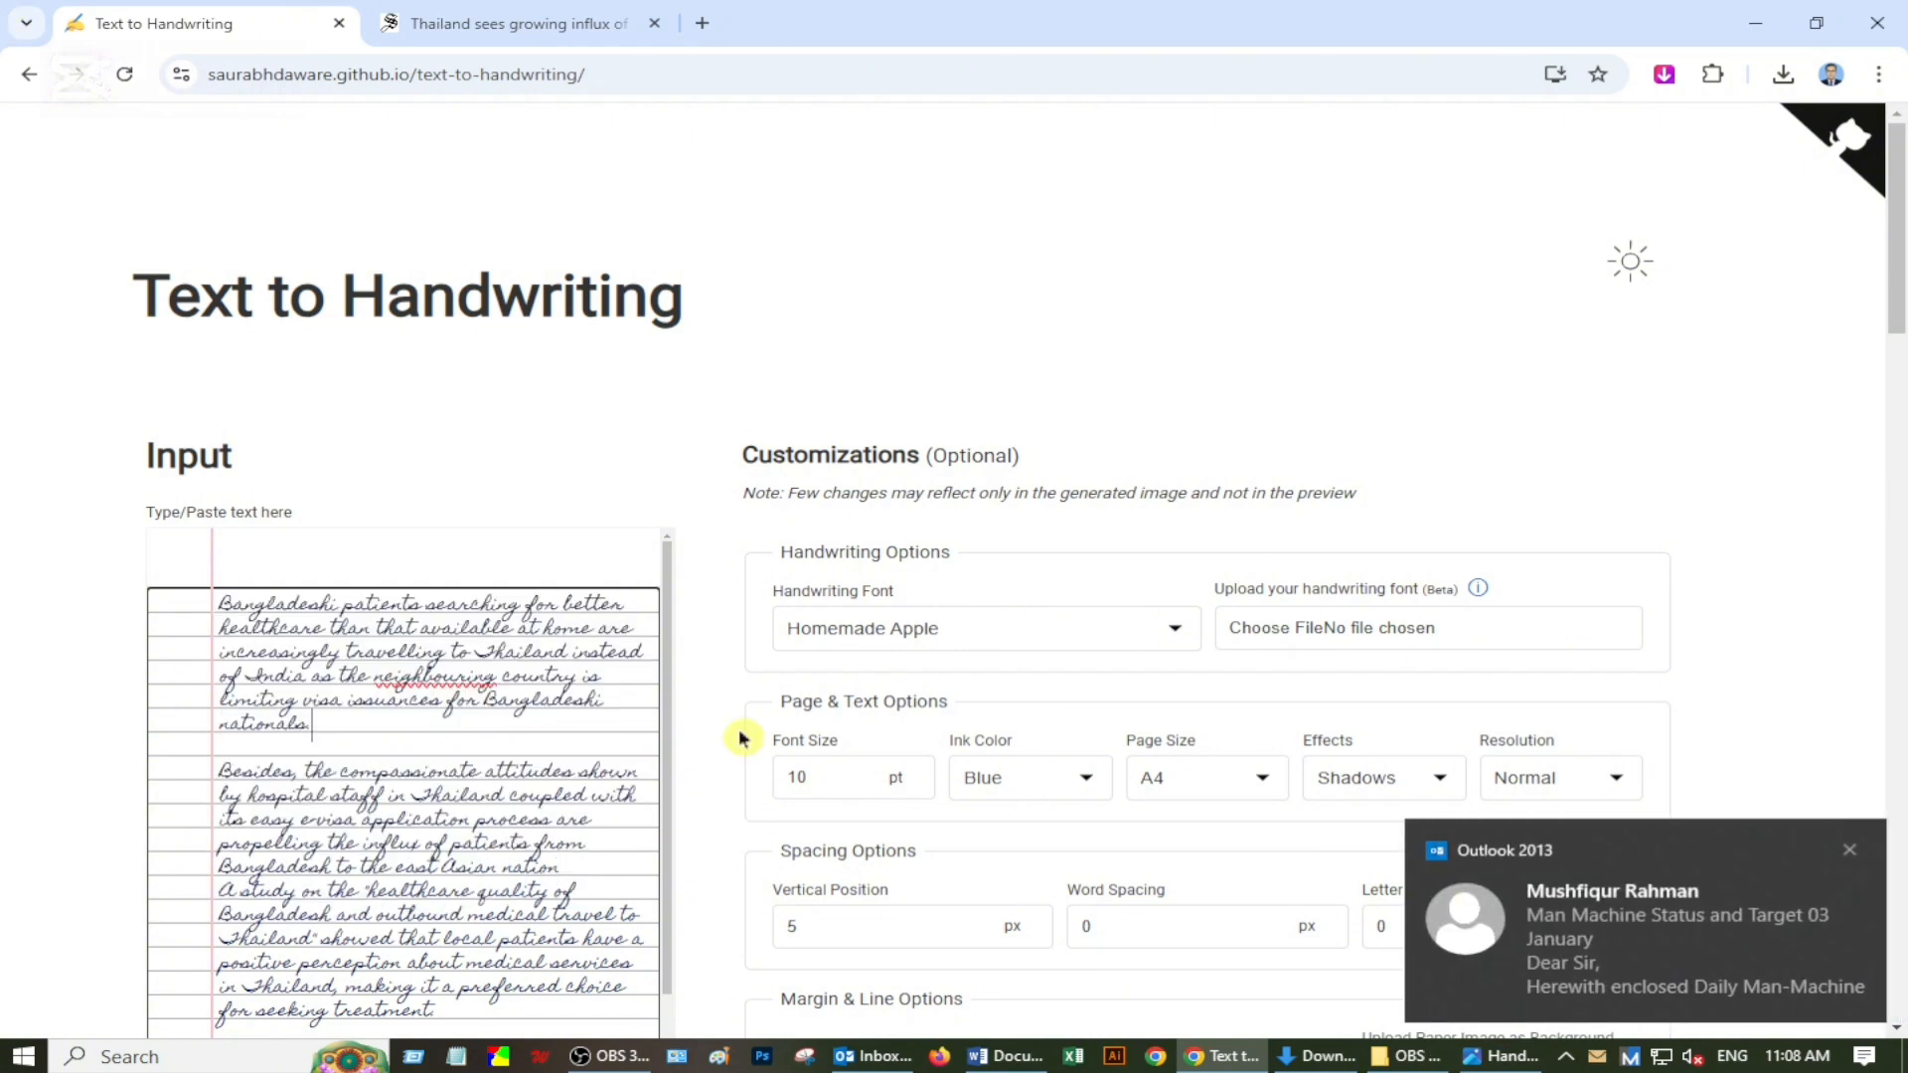
Try the Caveat and Liu Jian Mao Cao handwriting fonts on the input text and return to Homemade Apple.
click(1173, 639)
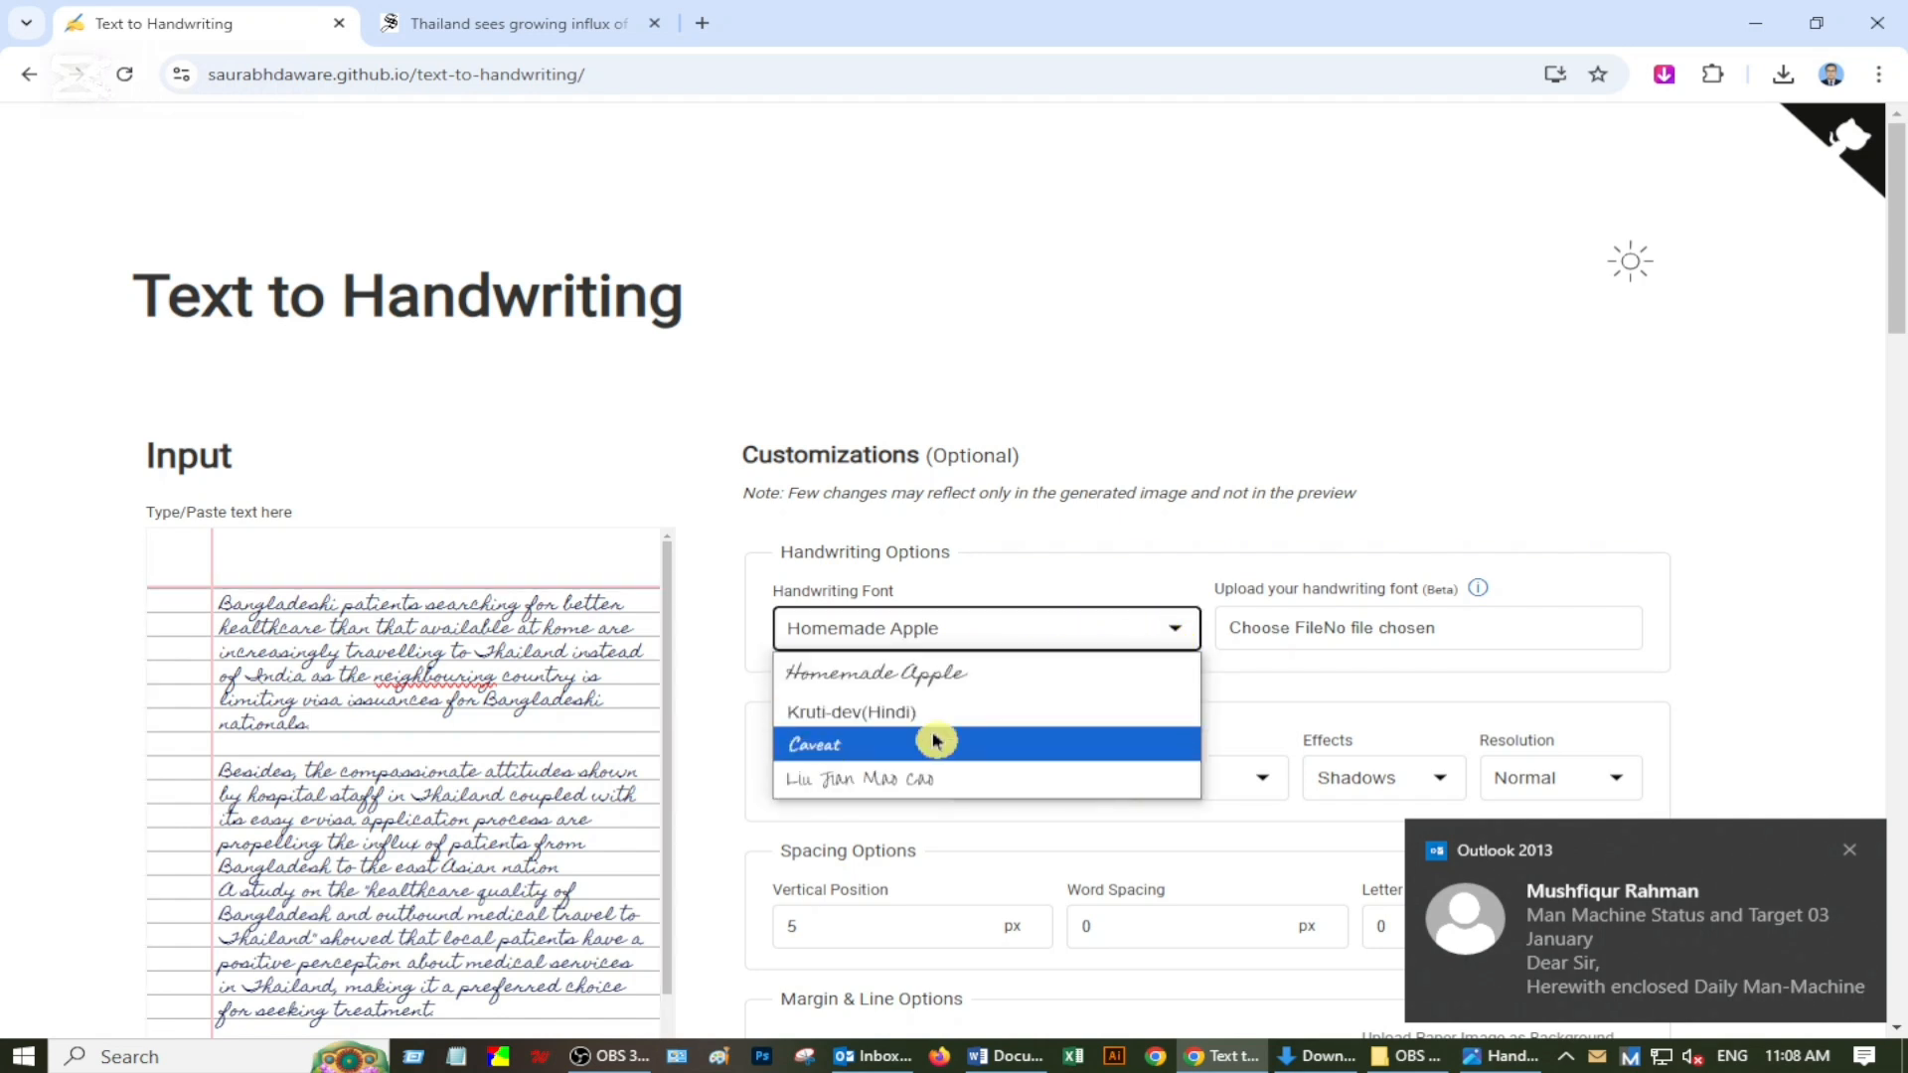
click(832, 757)
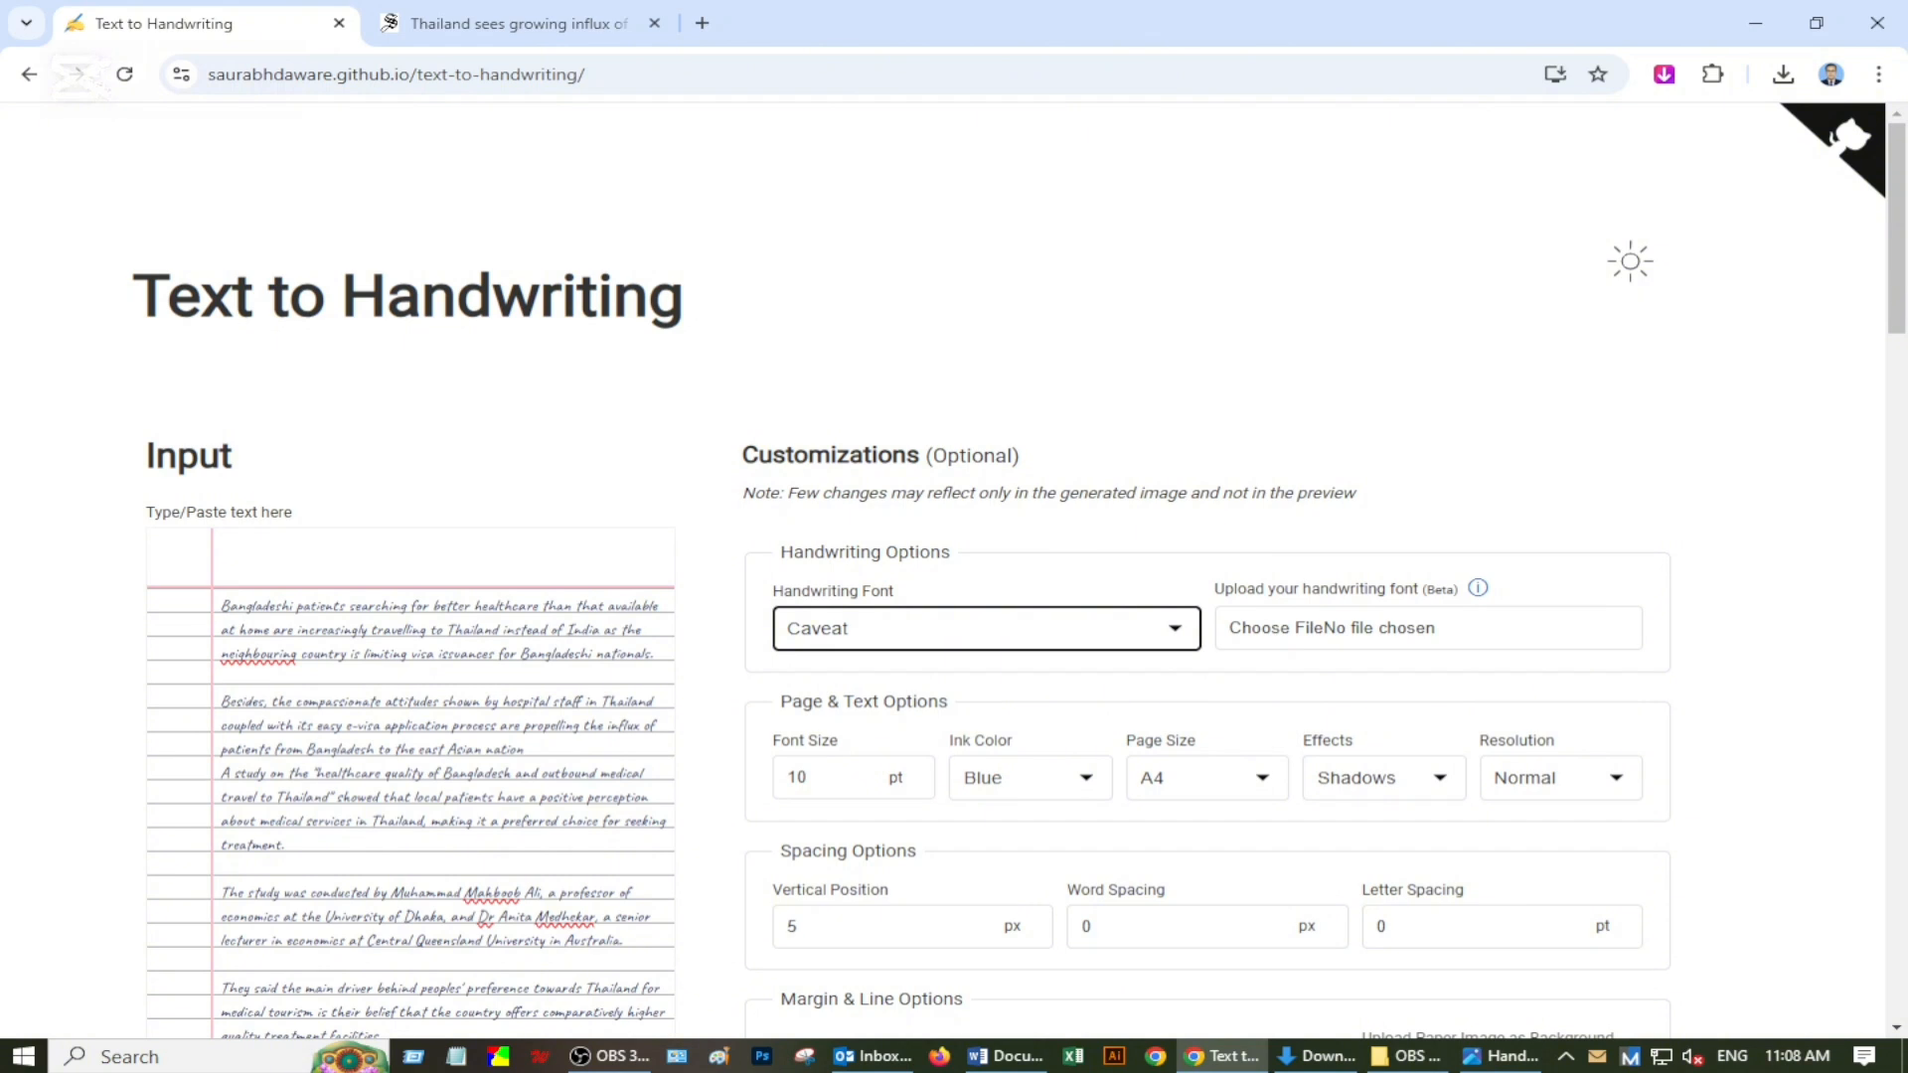
click(1175, 632)
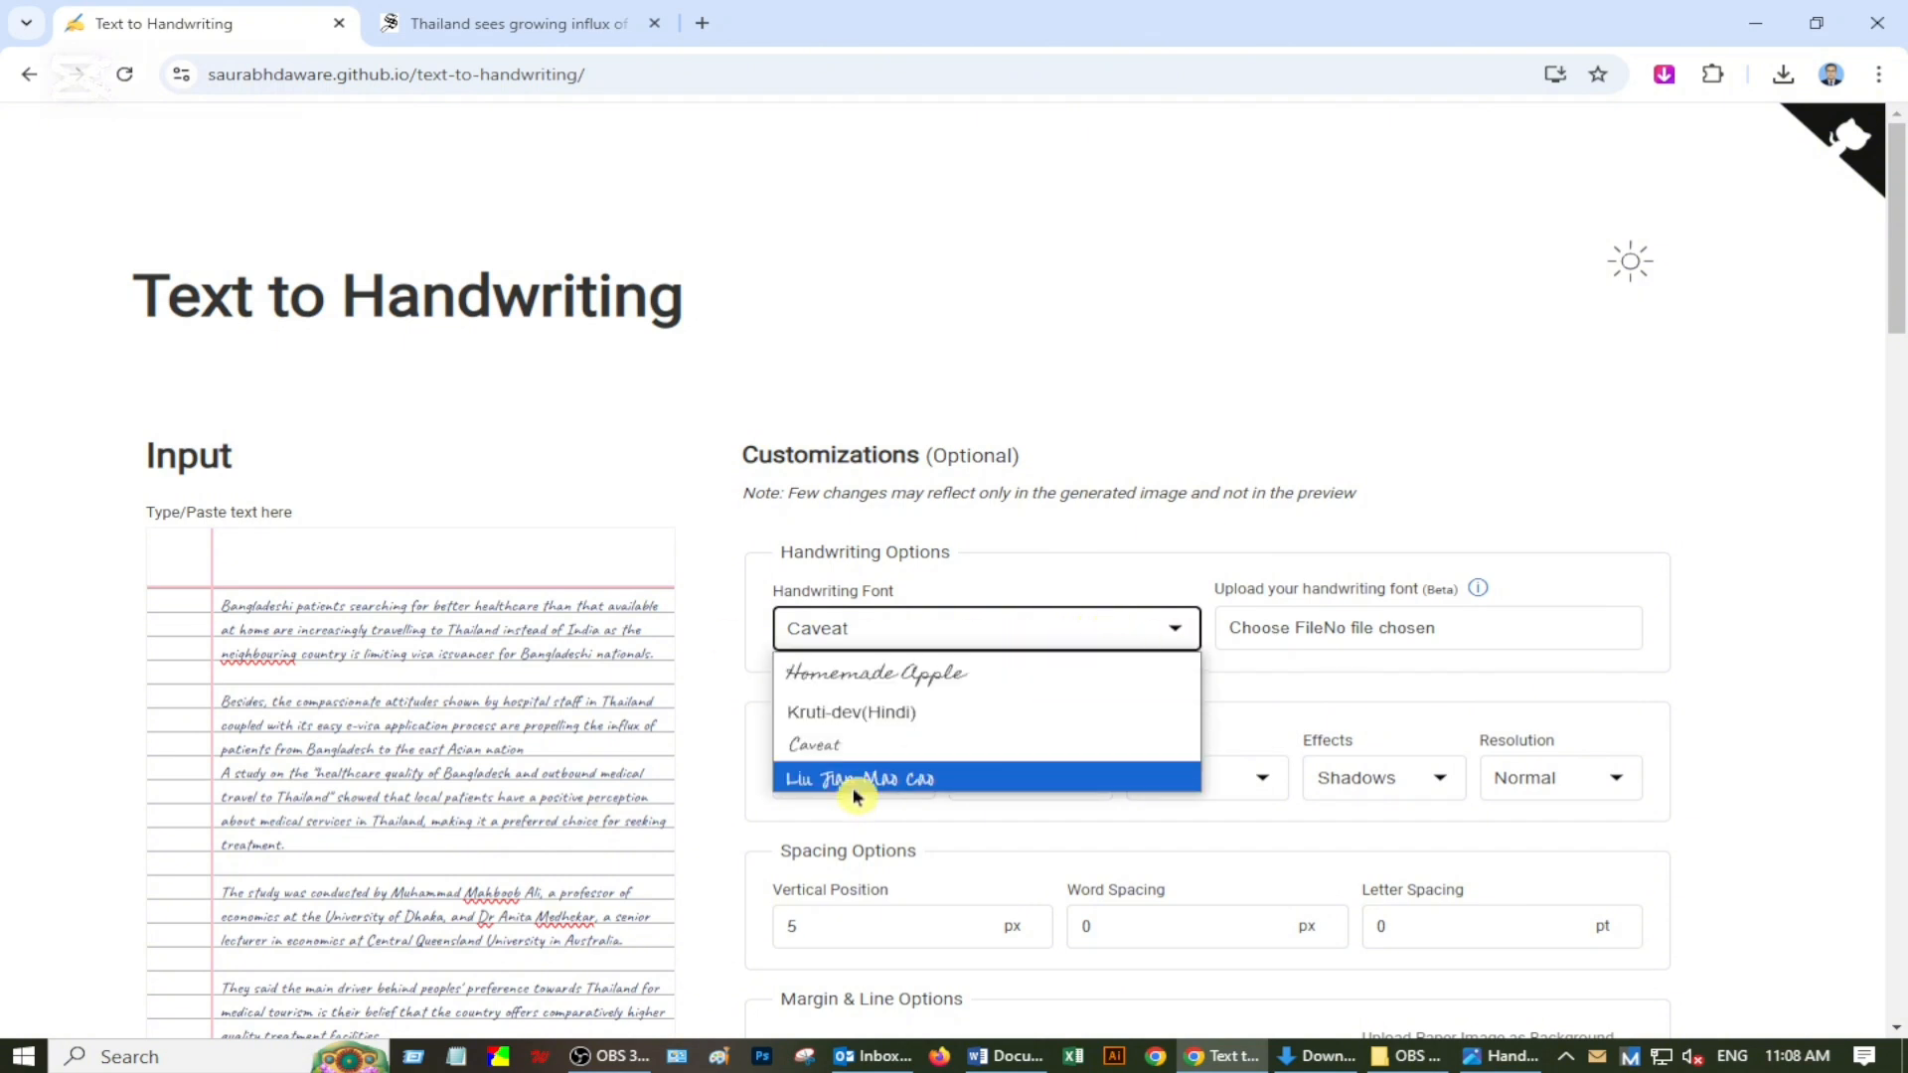
click(856, 782)
click(1176, 634)
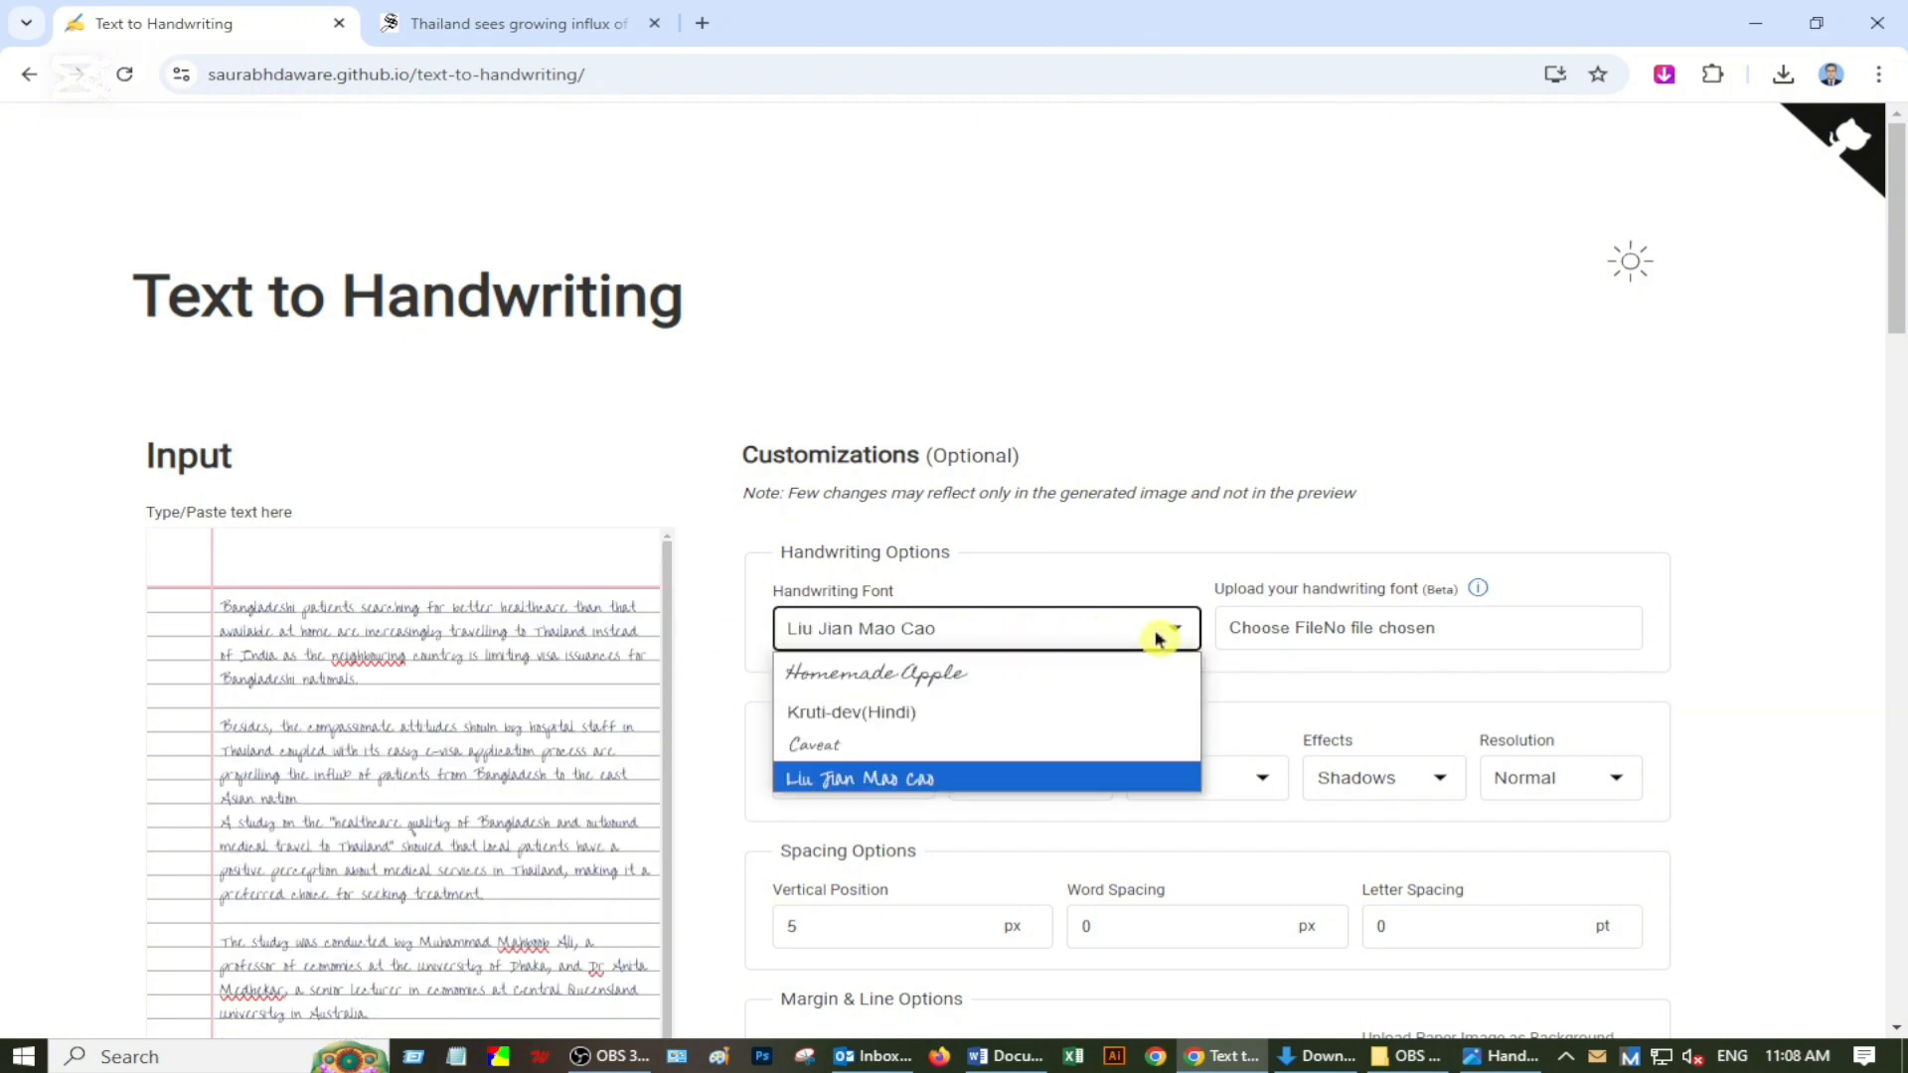
click(873, 675)
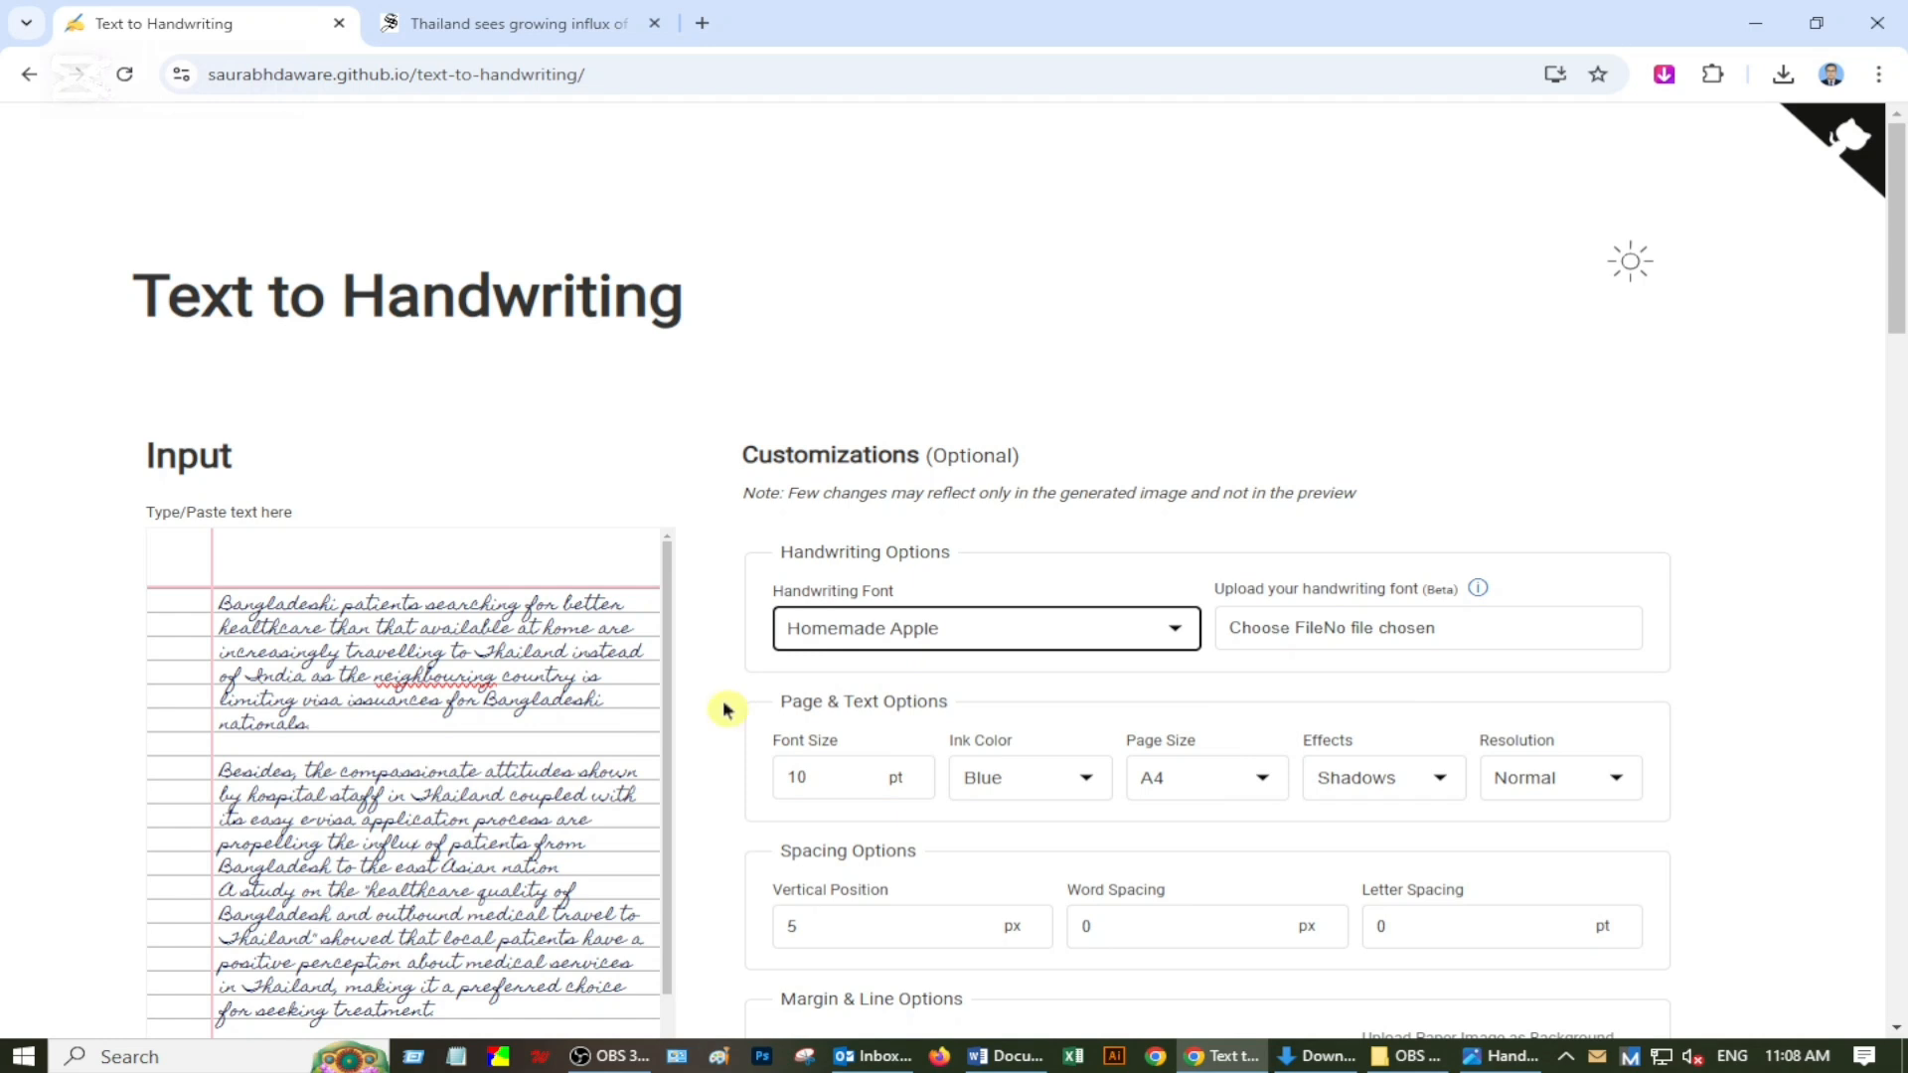
Set the handwriting font size to 12 pt and choose A4 as the page size.
key(Tab)
key(Tab)
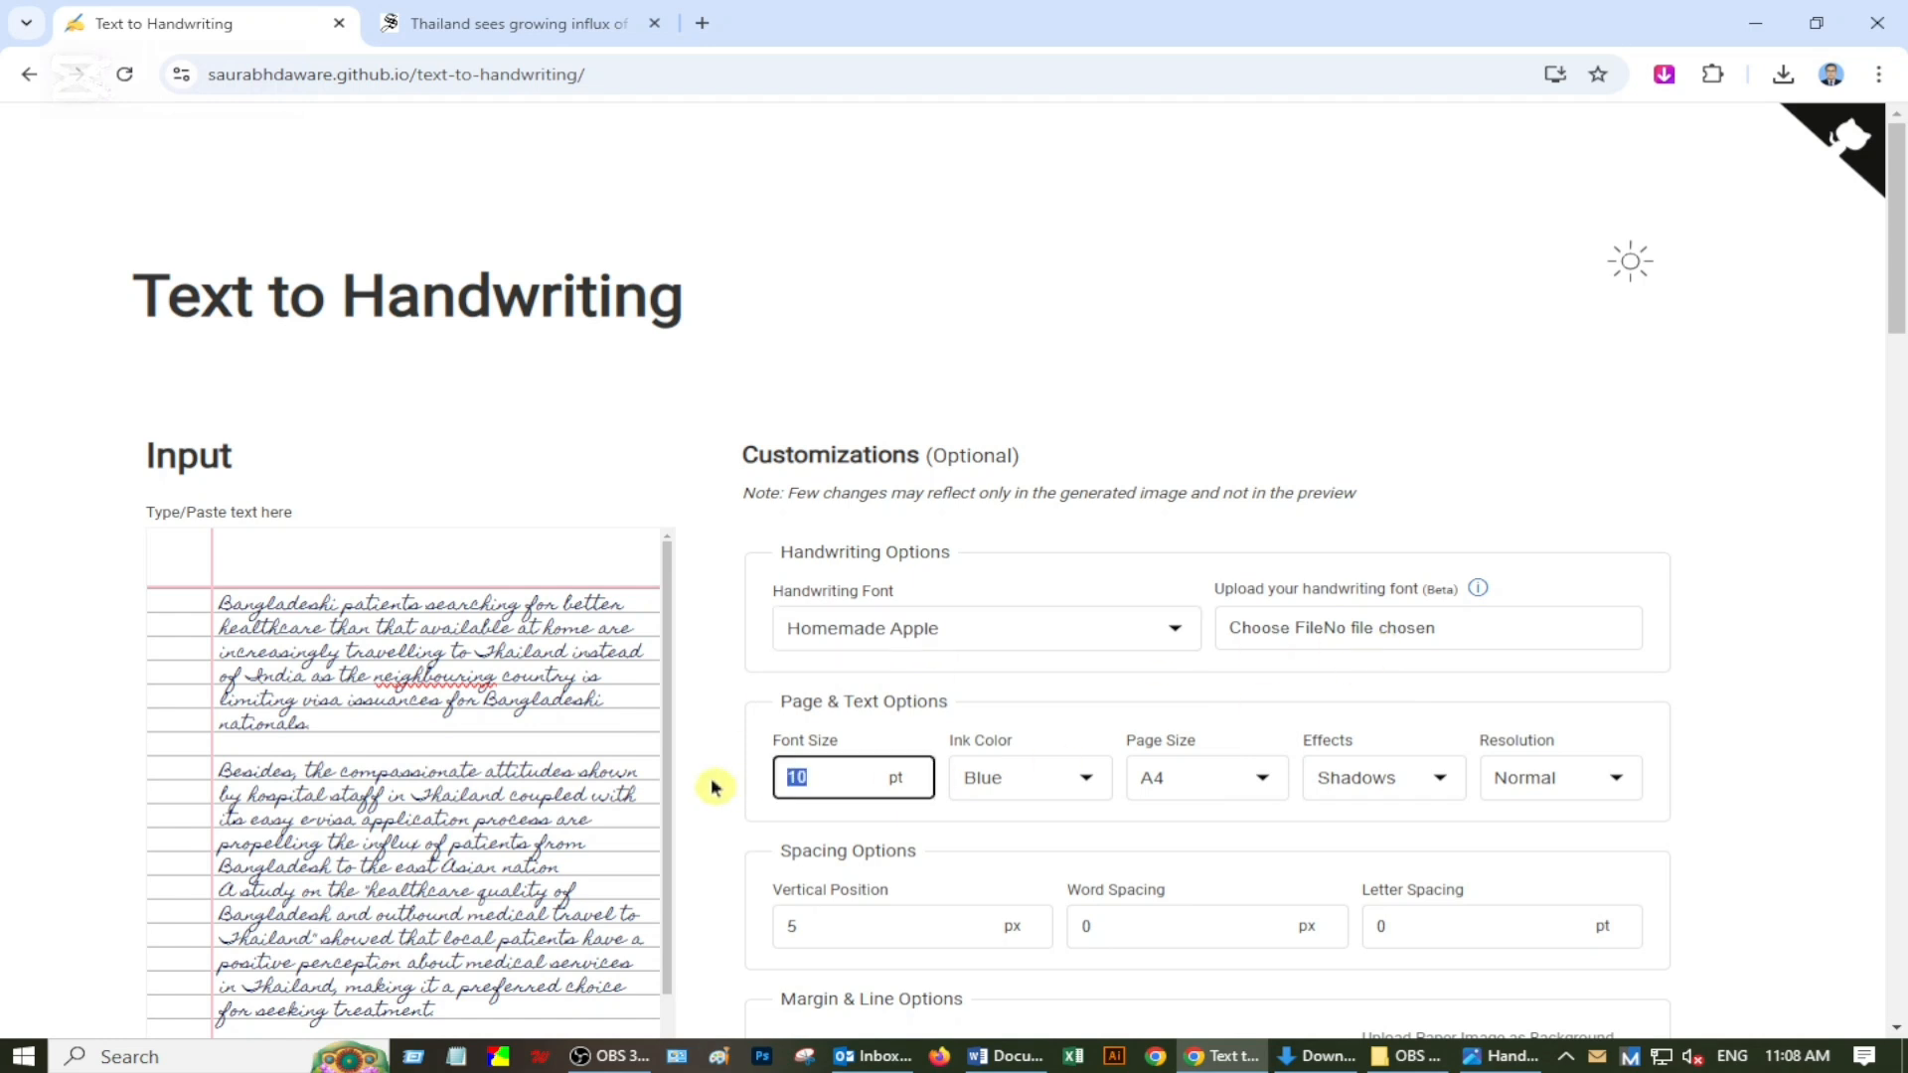
text(12)
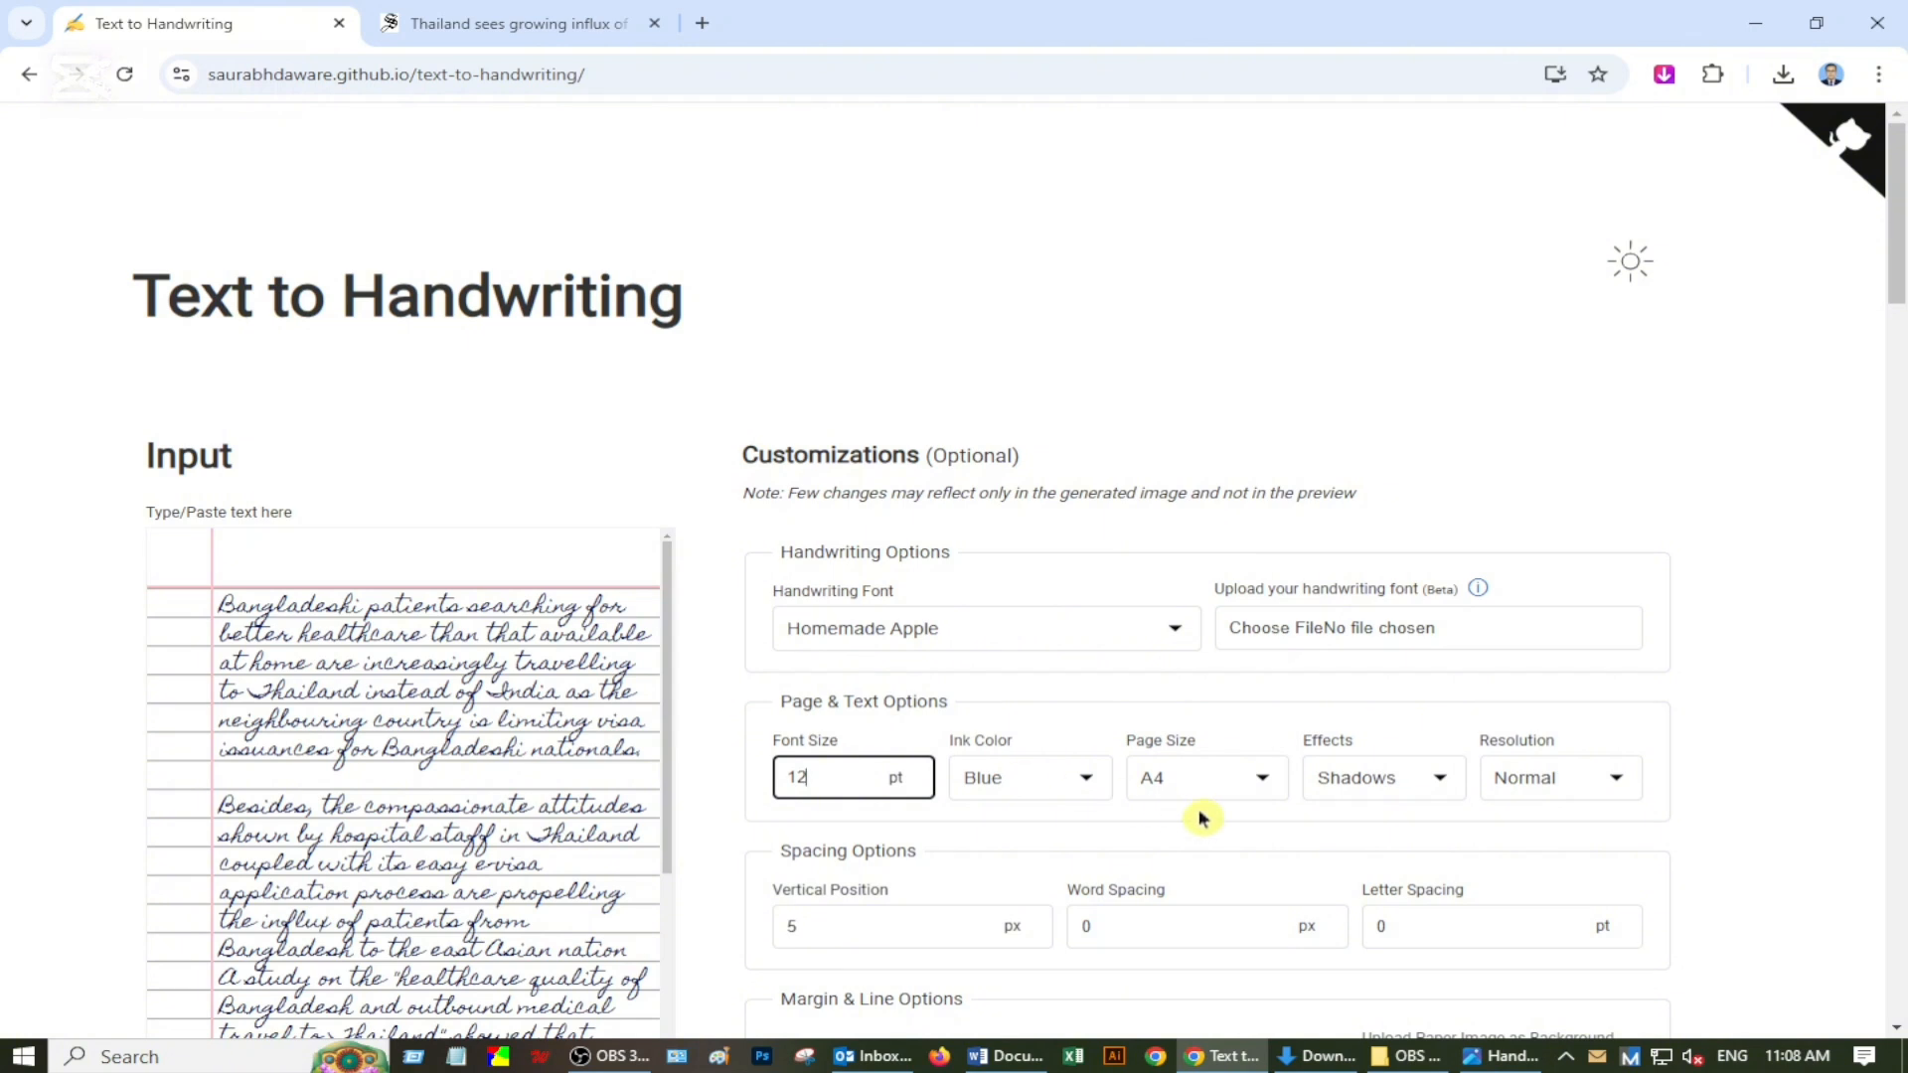
click(1261, 783)
click(1173, 833)
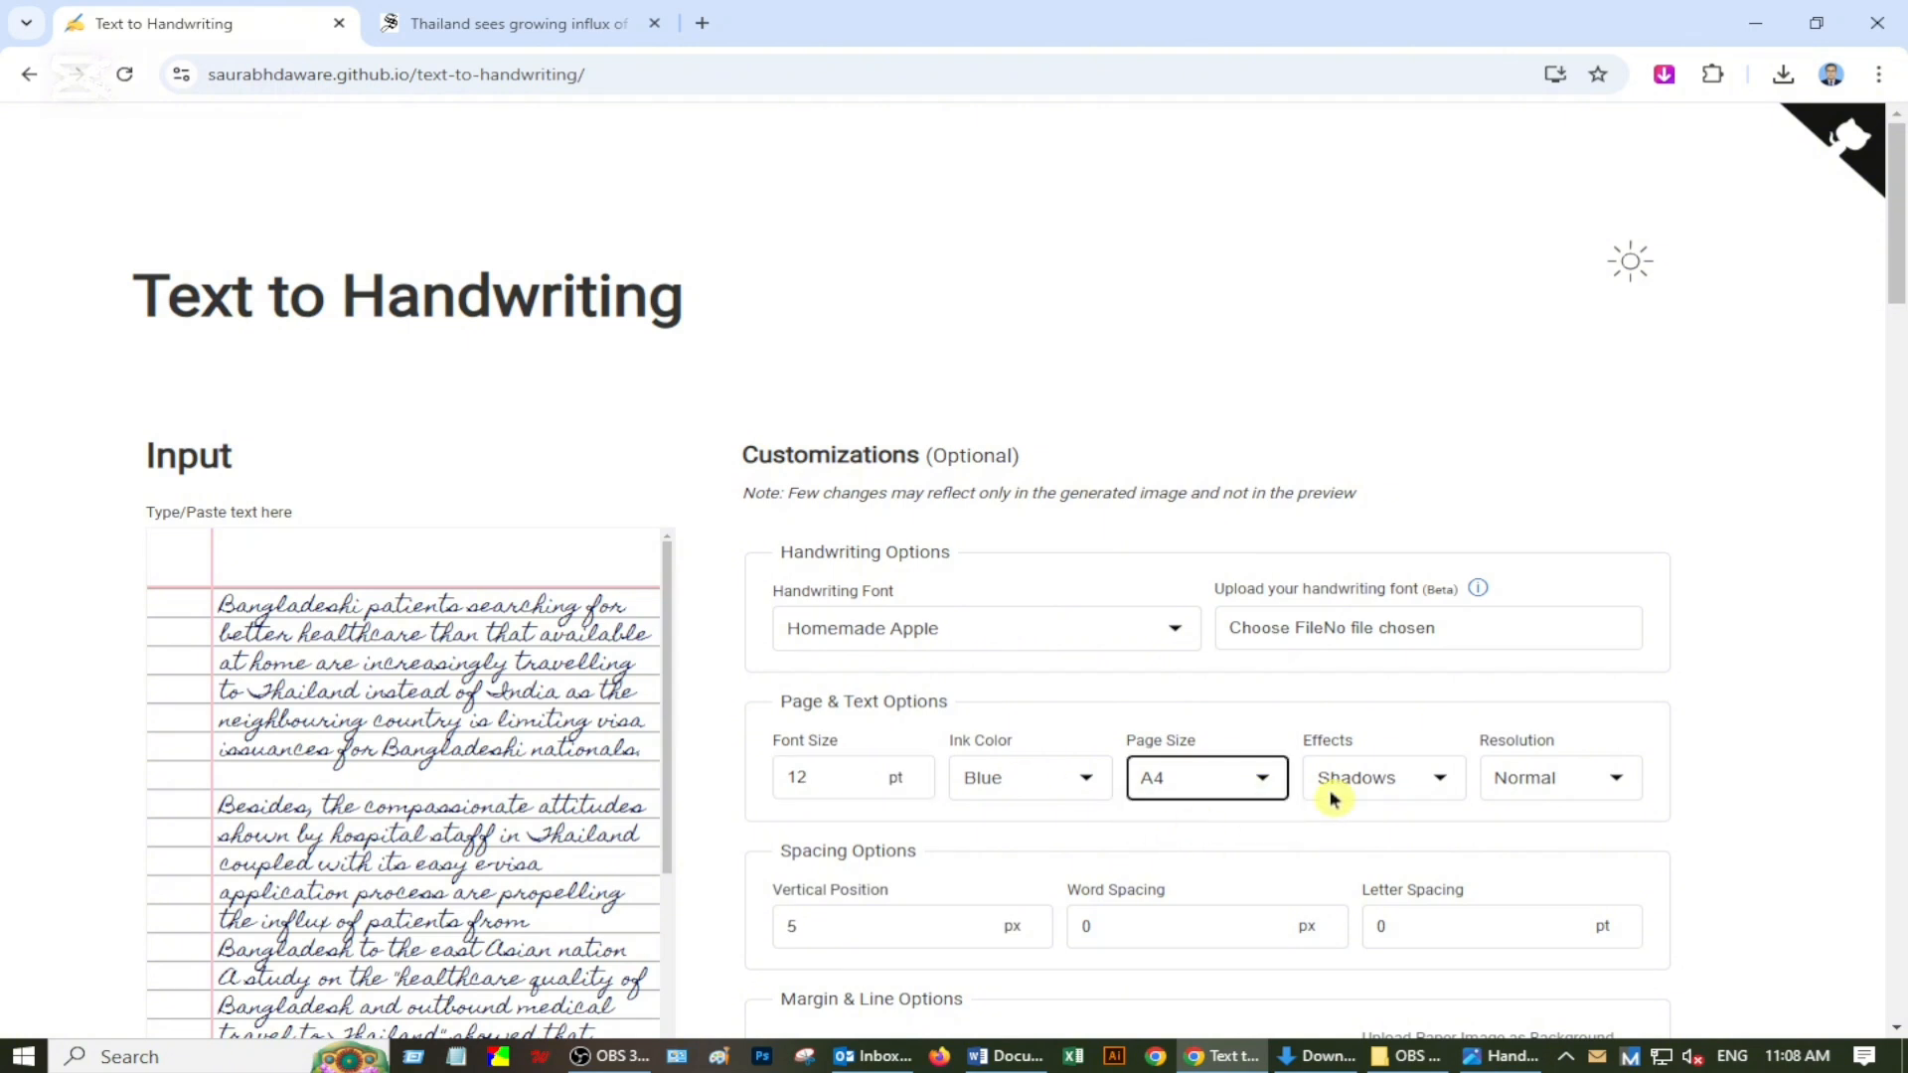
Try the Scanner page effect, switch back to Shadows, and set the image resolution to High.
click(1441, 780)
click(1389, 846)
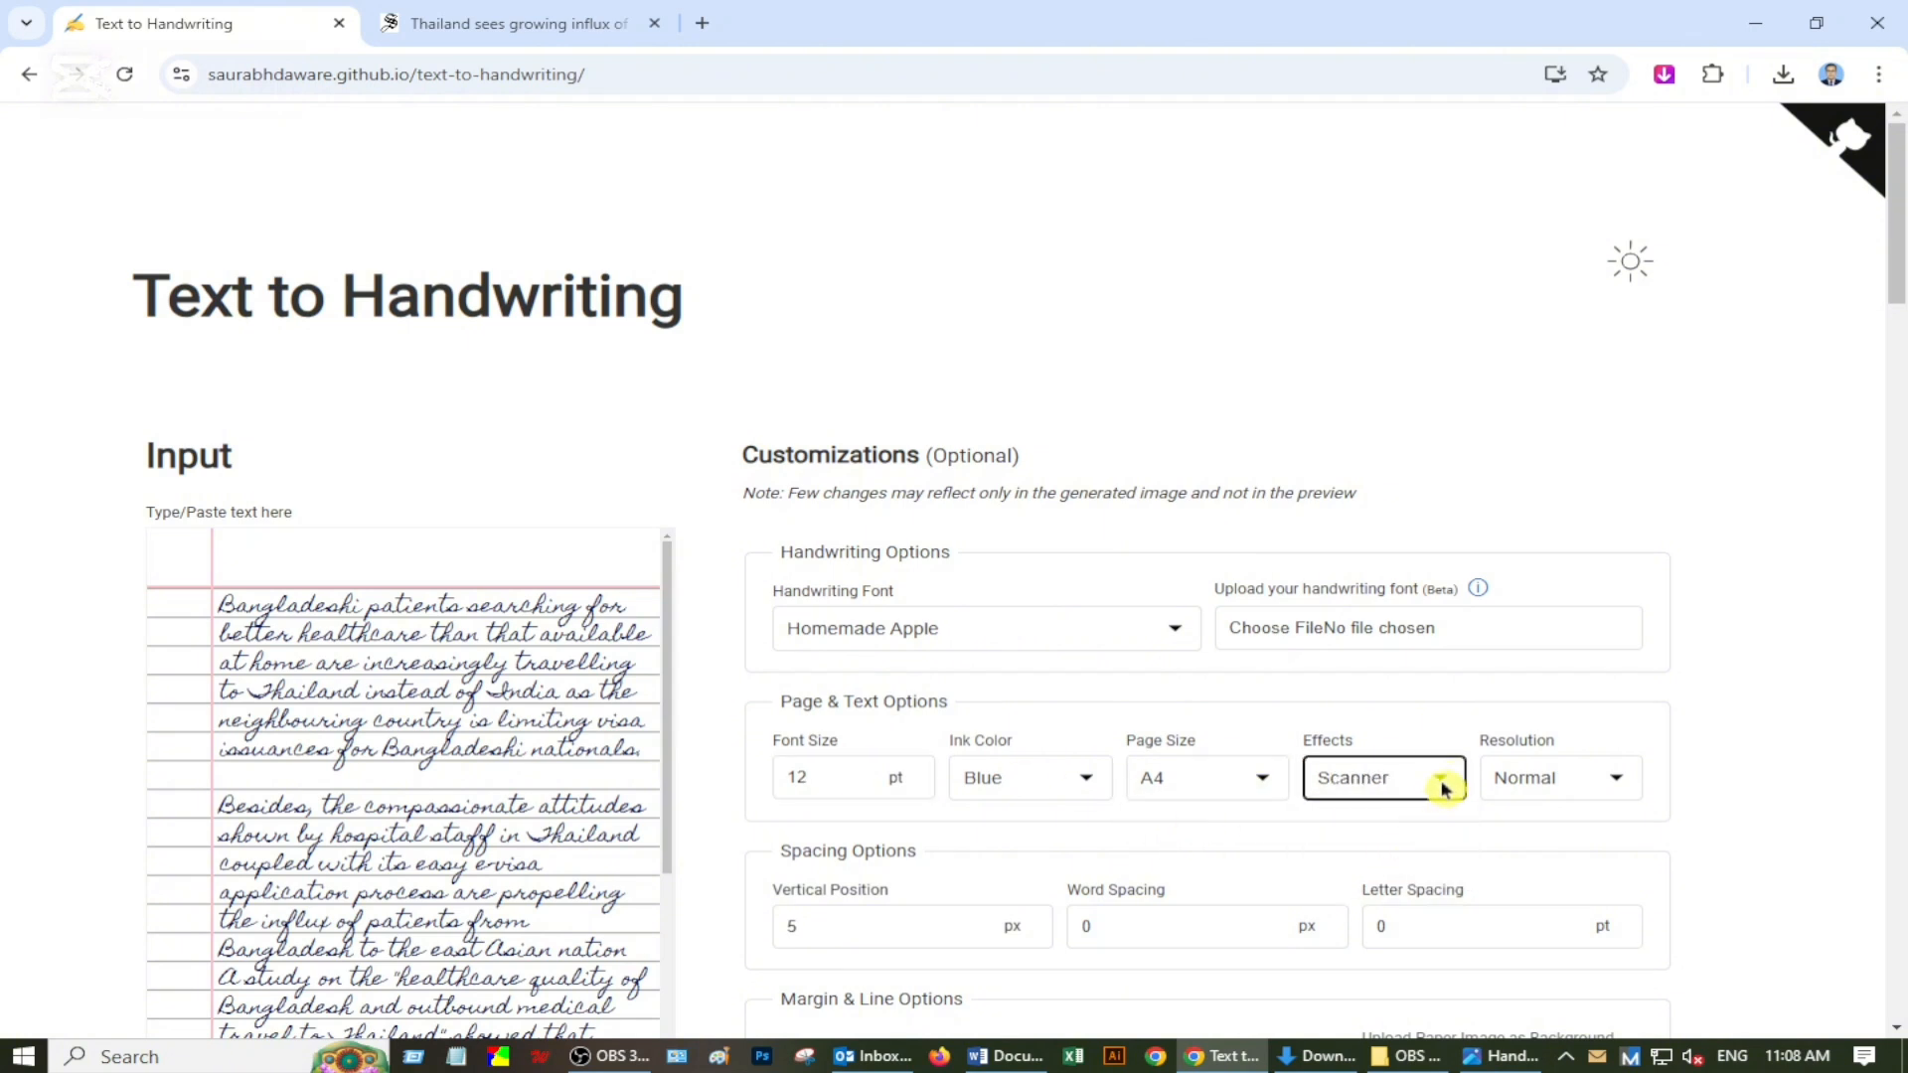
click(1446, 782)
click(1357, 817)
click(1603, 800)
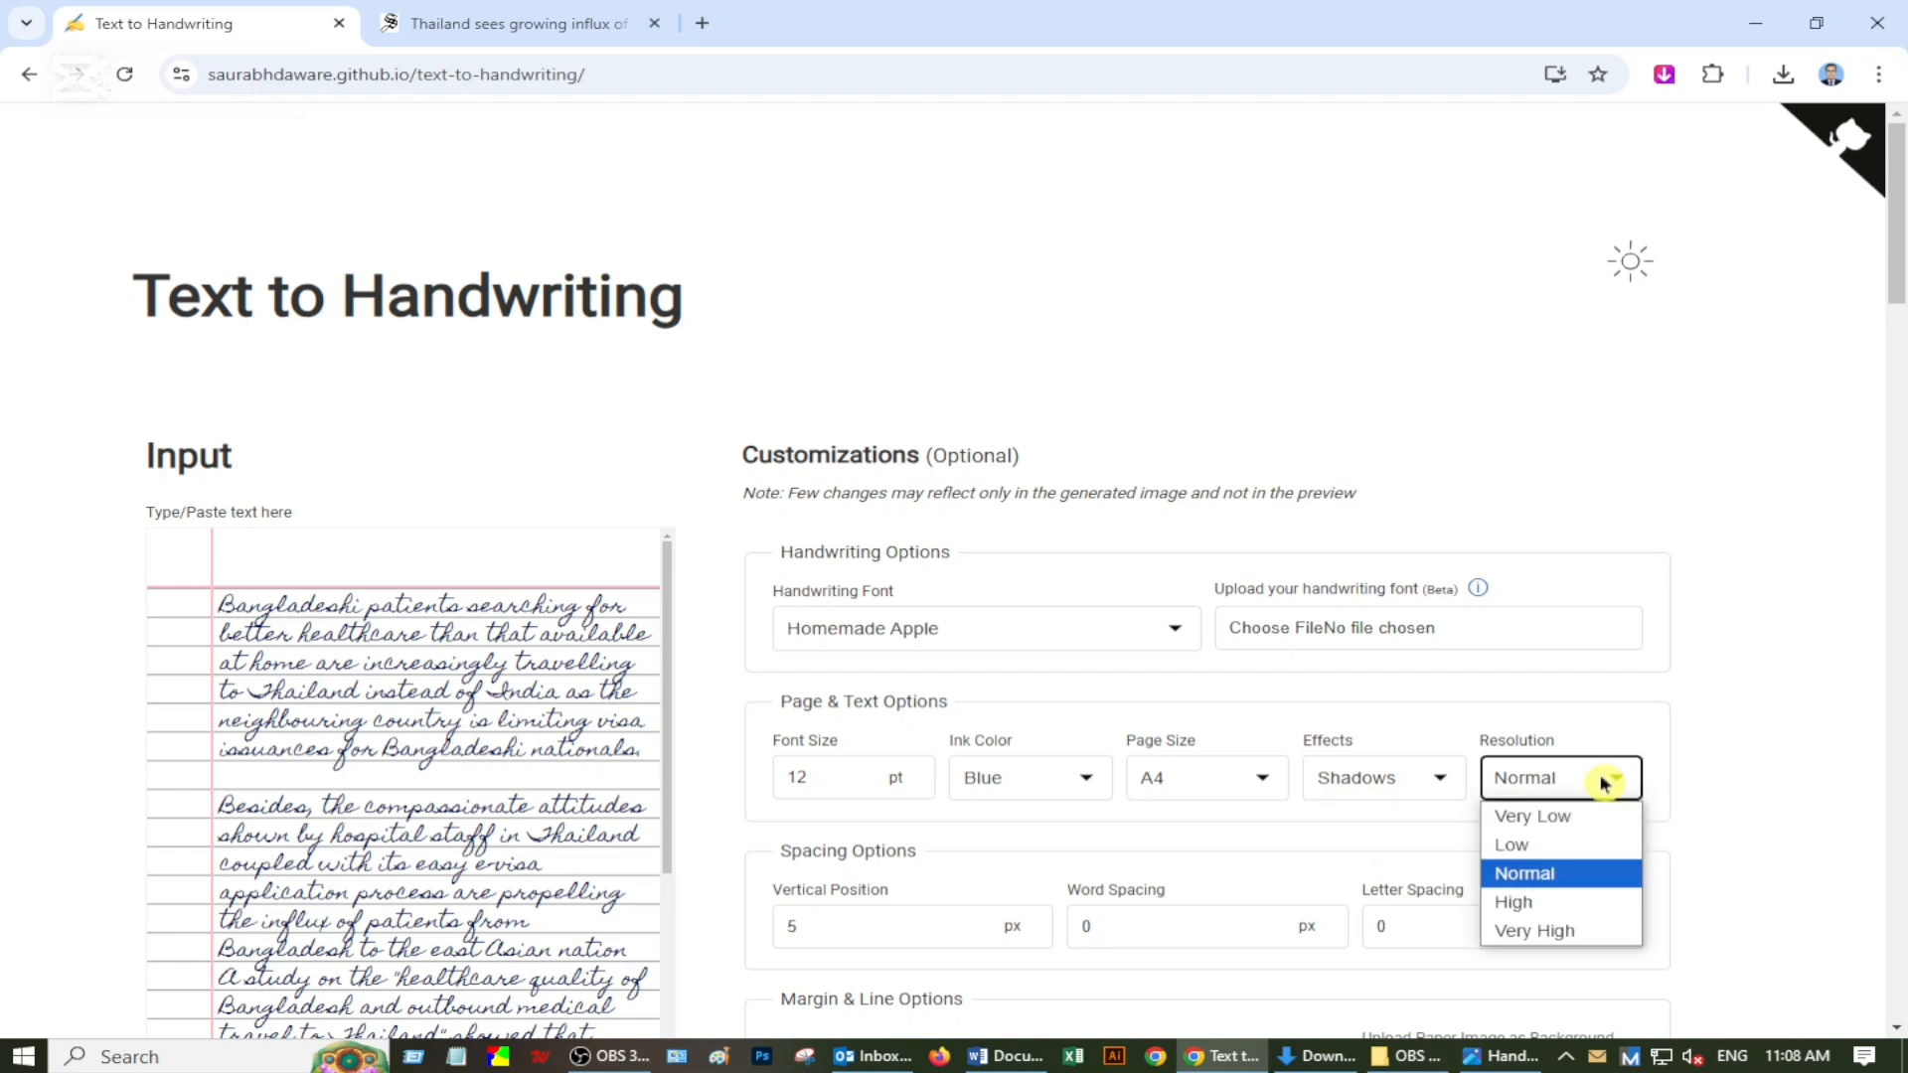
click(1556, 899)
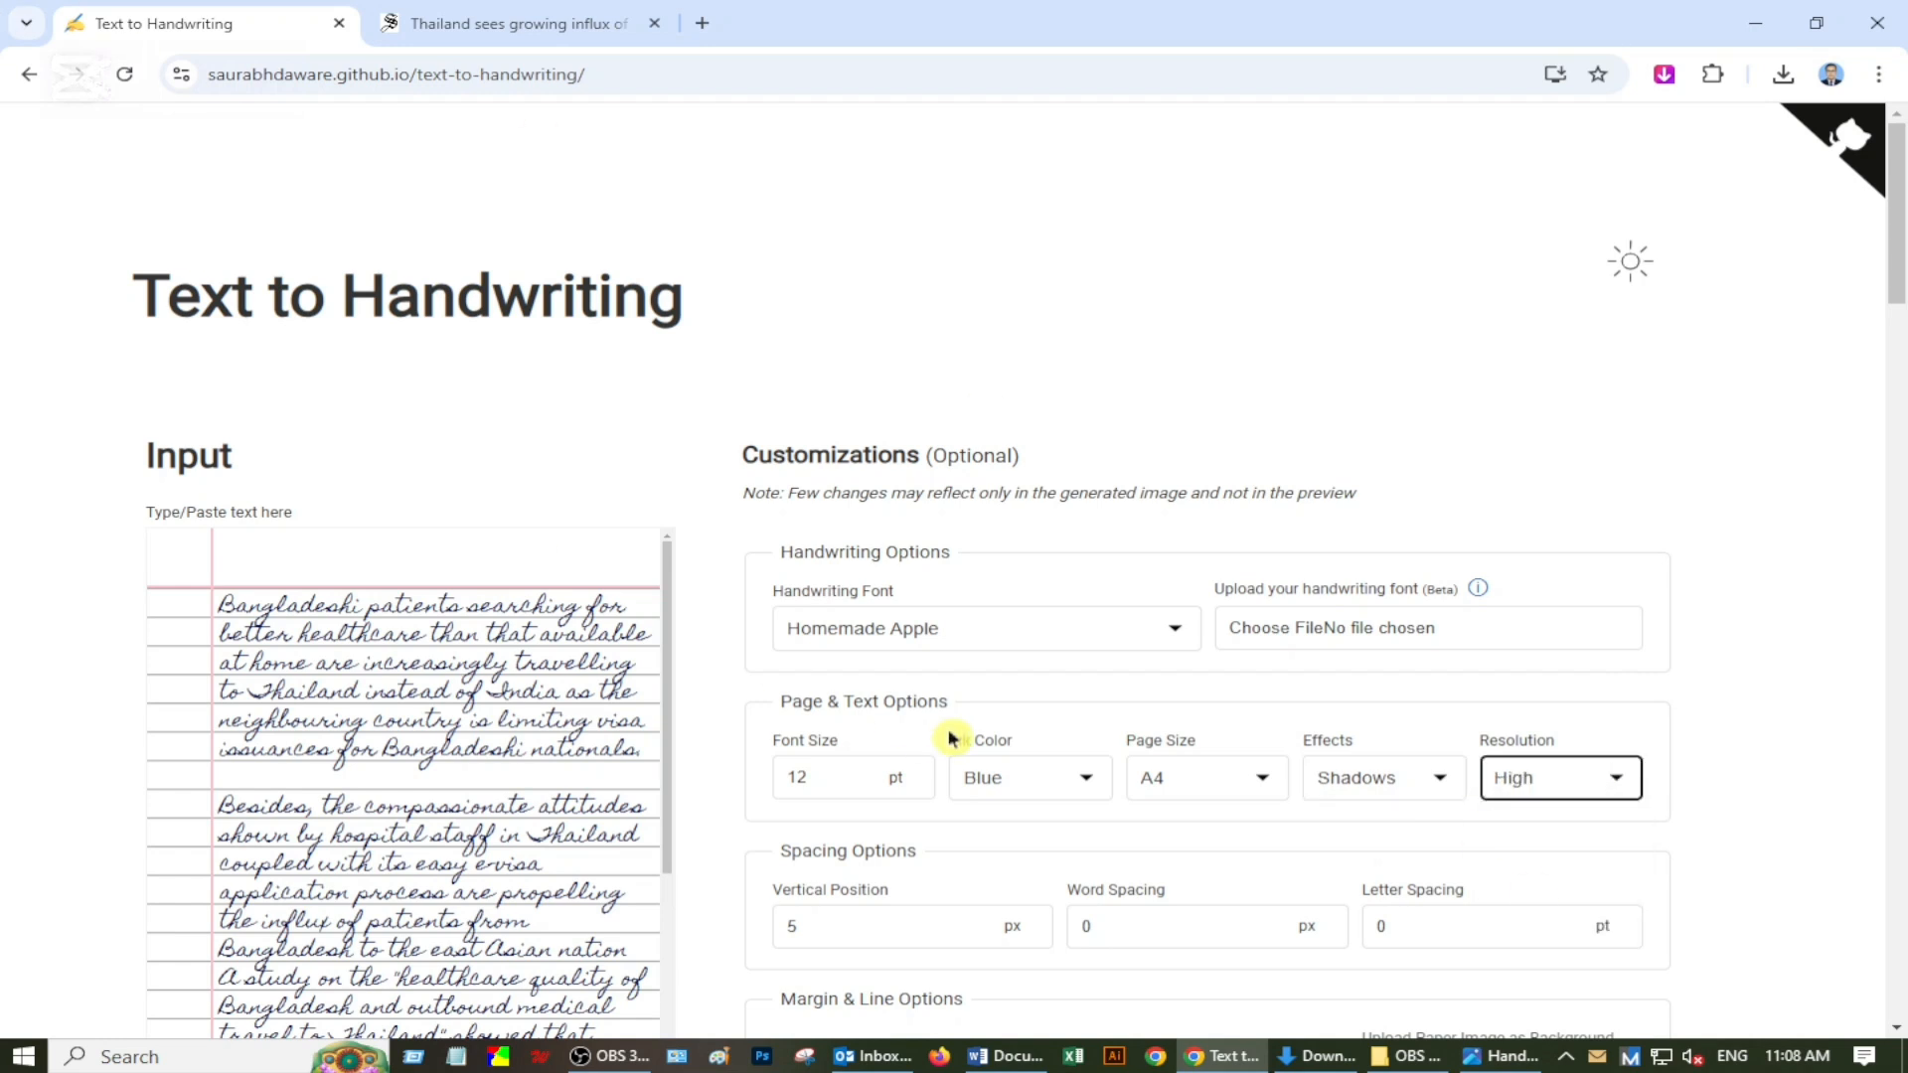
Set the vertical position of the text to 4 px in the spacing options.
scroll(894, 795, down, 1)
click(864, 807)
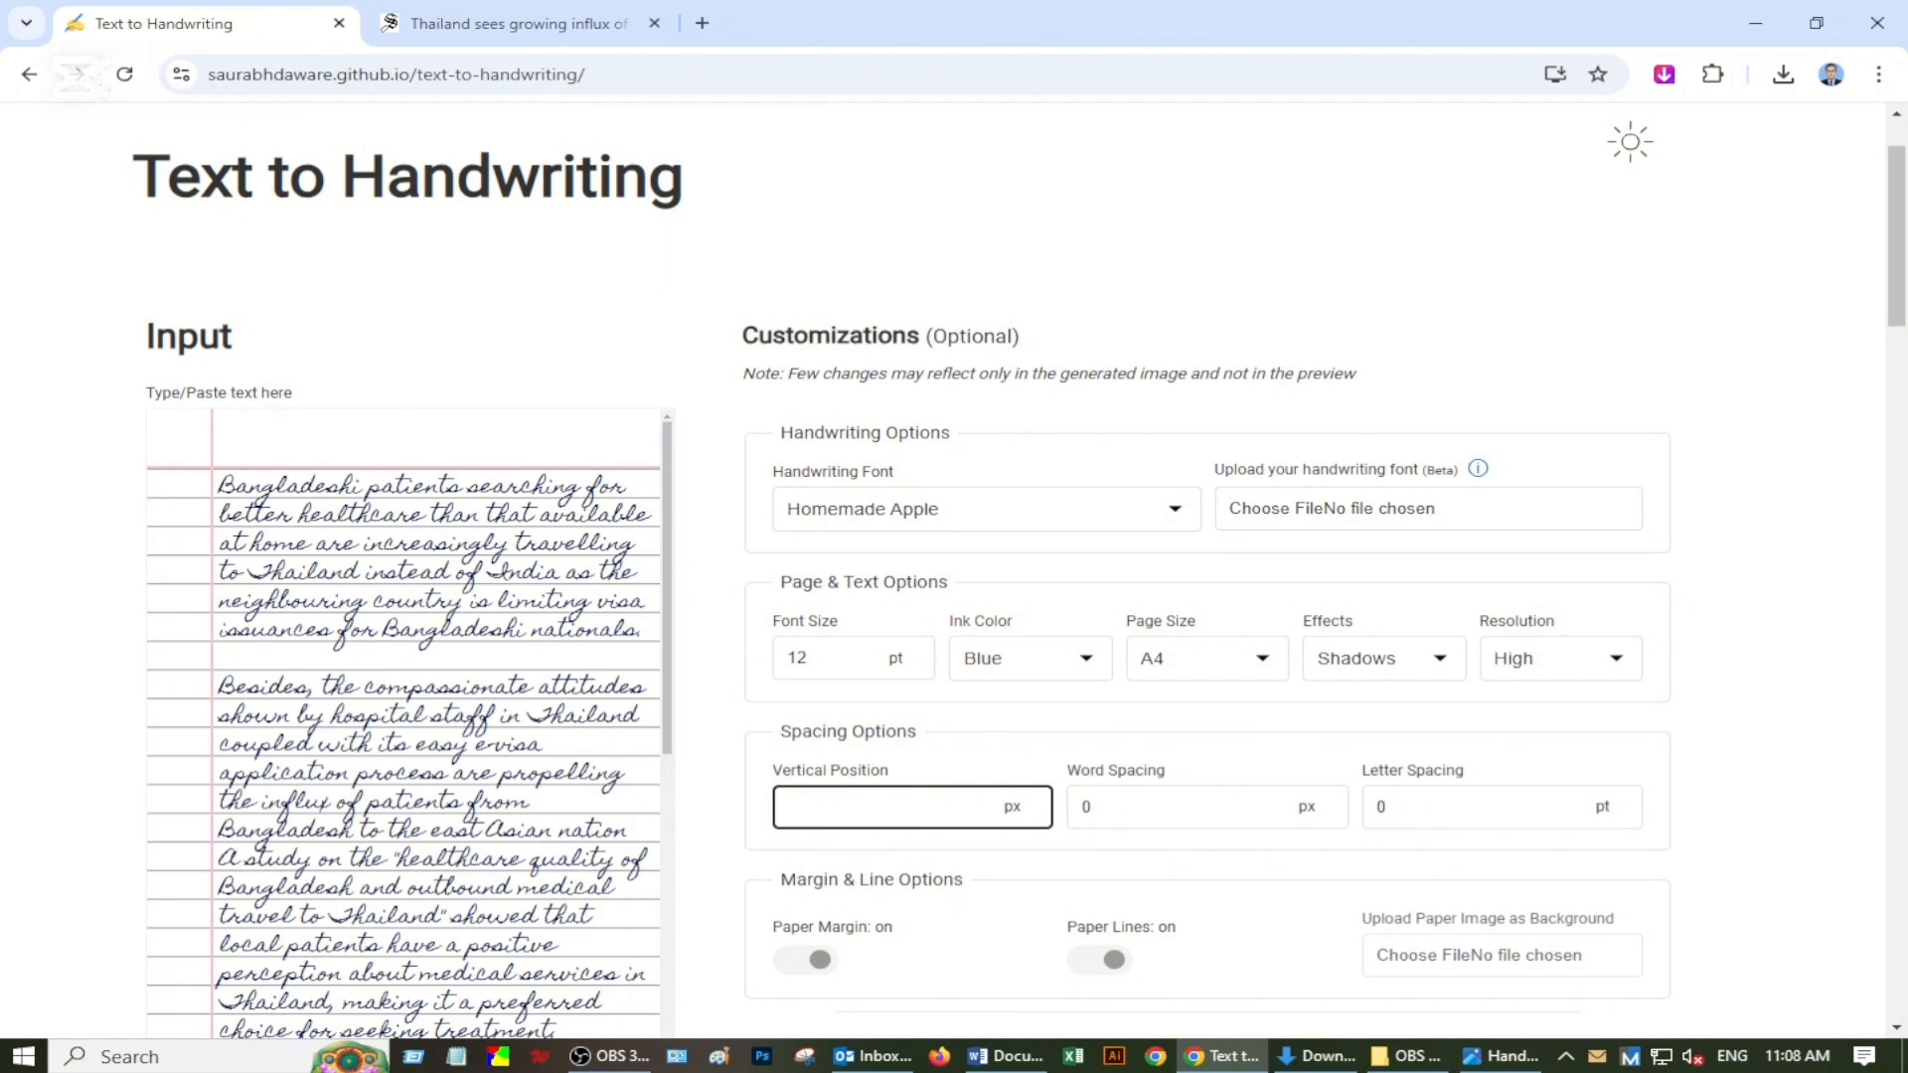
key(Return)
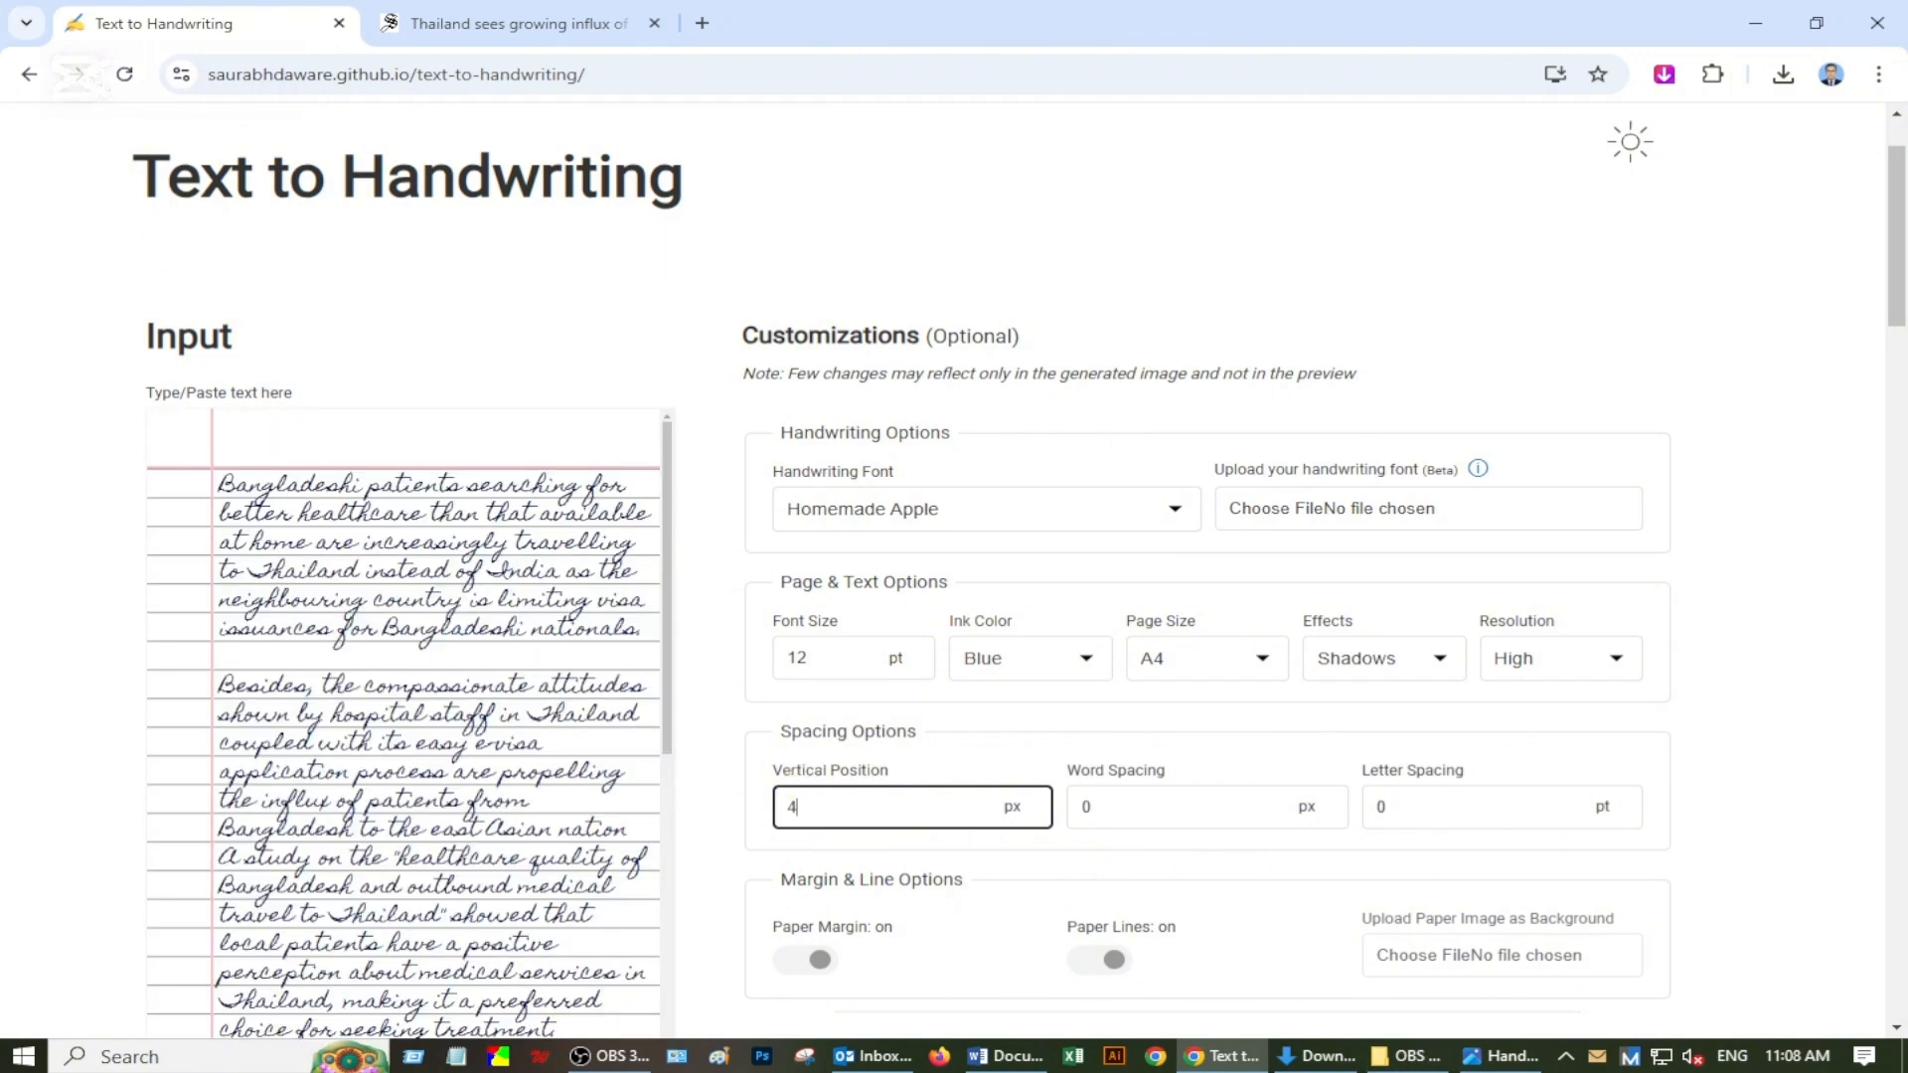
click(1091, 807)
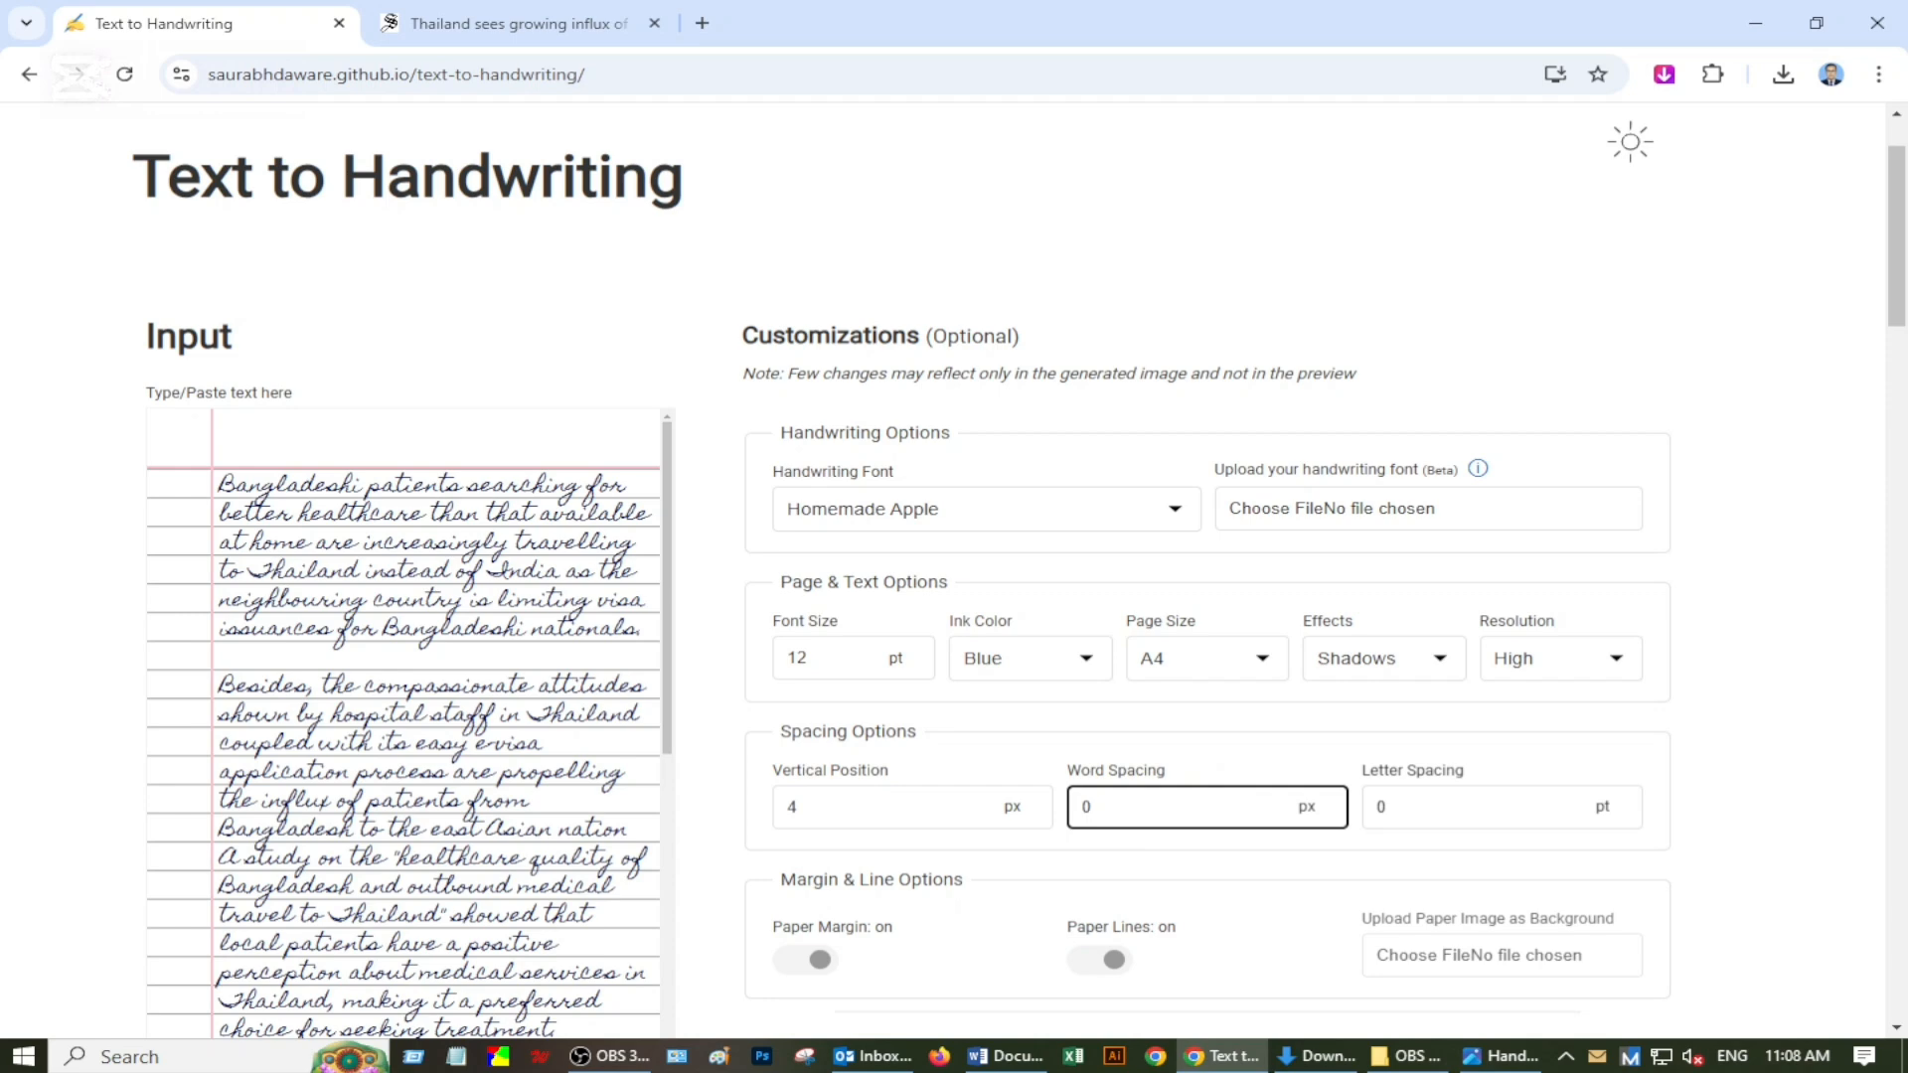
click(1388, 807)
Turn the paper margin and the paper lines off and back on.
scroll(874, 809, down, 2)
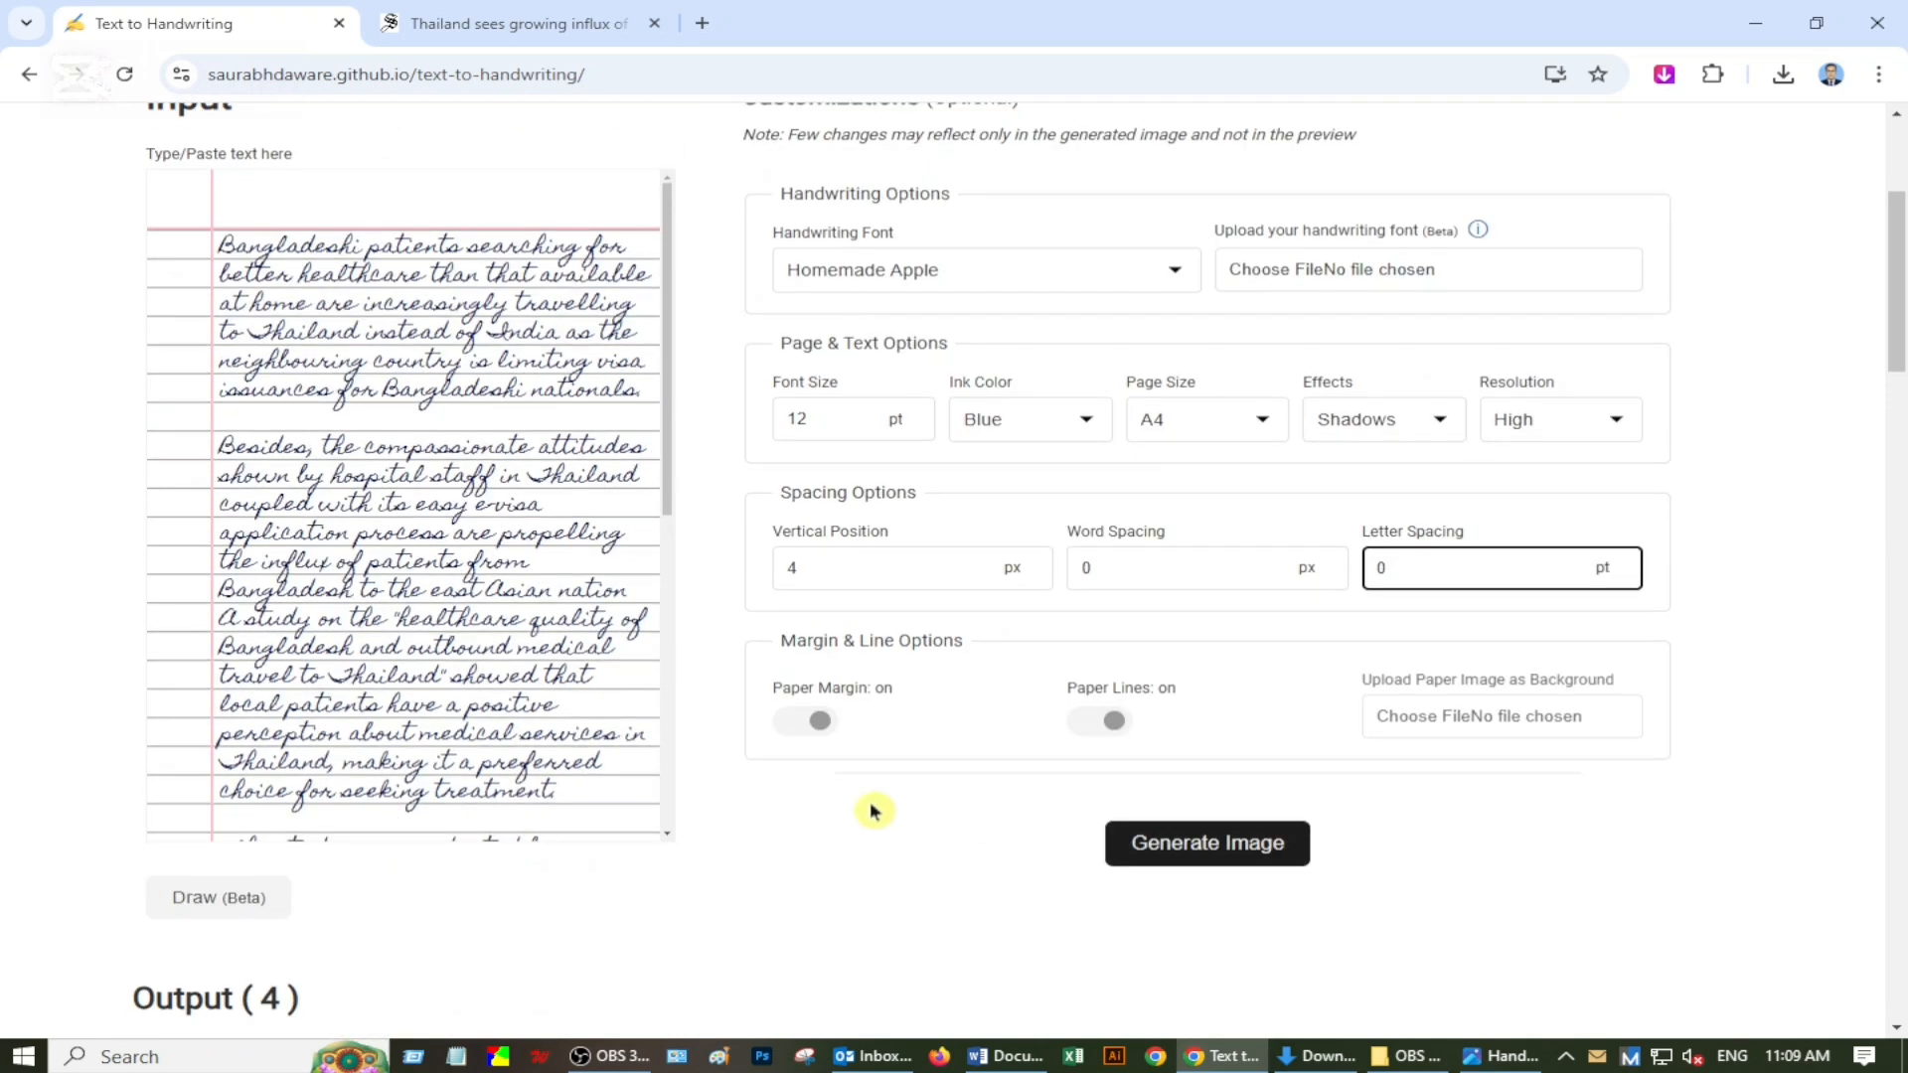
click(816, 721)
click(816, 722)
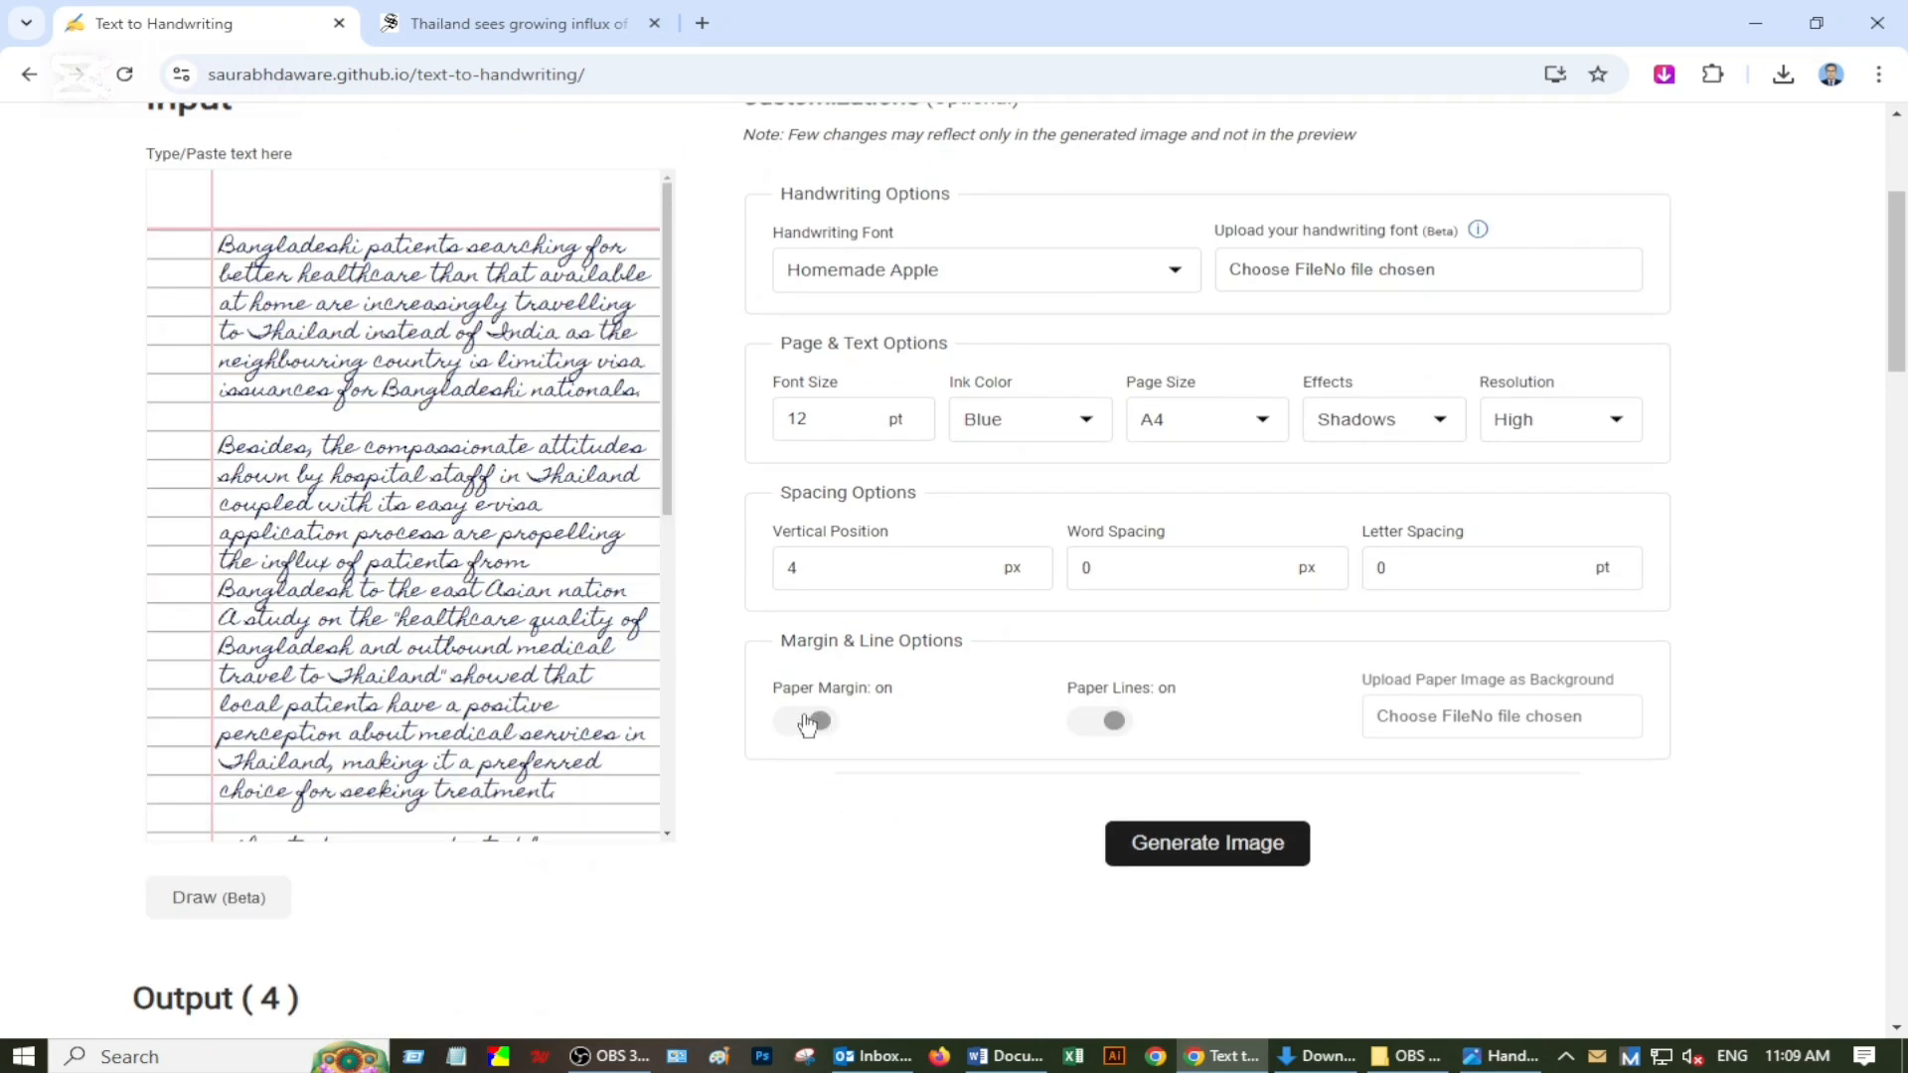
scroll(816, 722, up, 1)
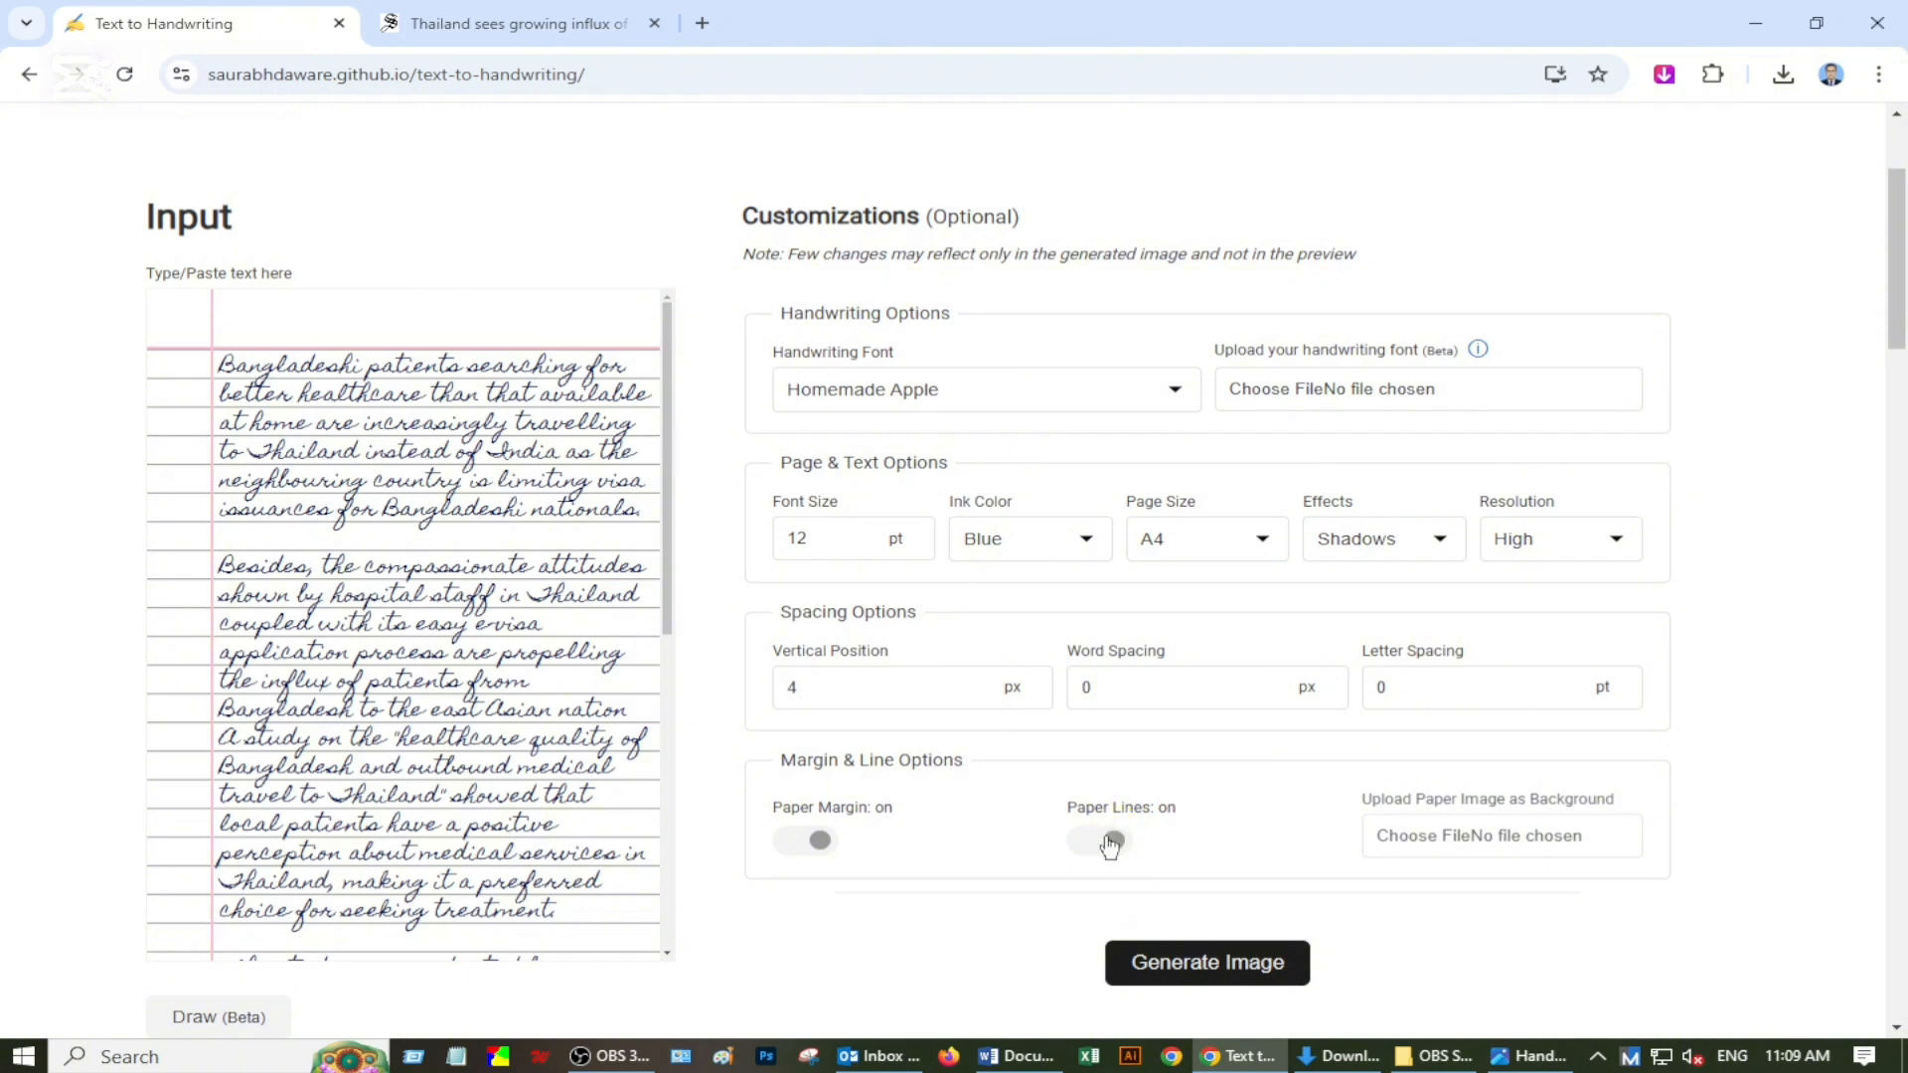
click(1113, 843)
click(1114, 843)
Generate the handwritten page images from the input text with the chosen settings.
scroll(1130, 646, down, 3)
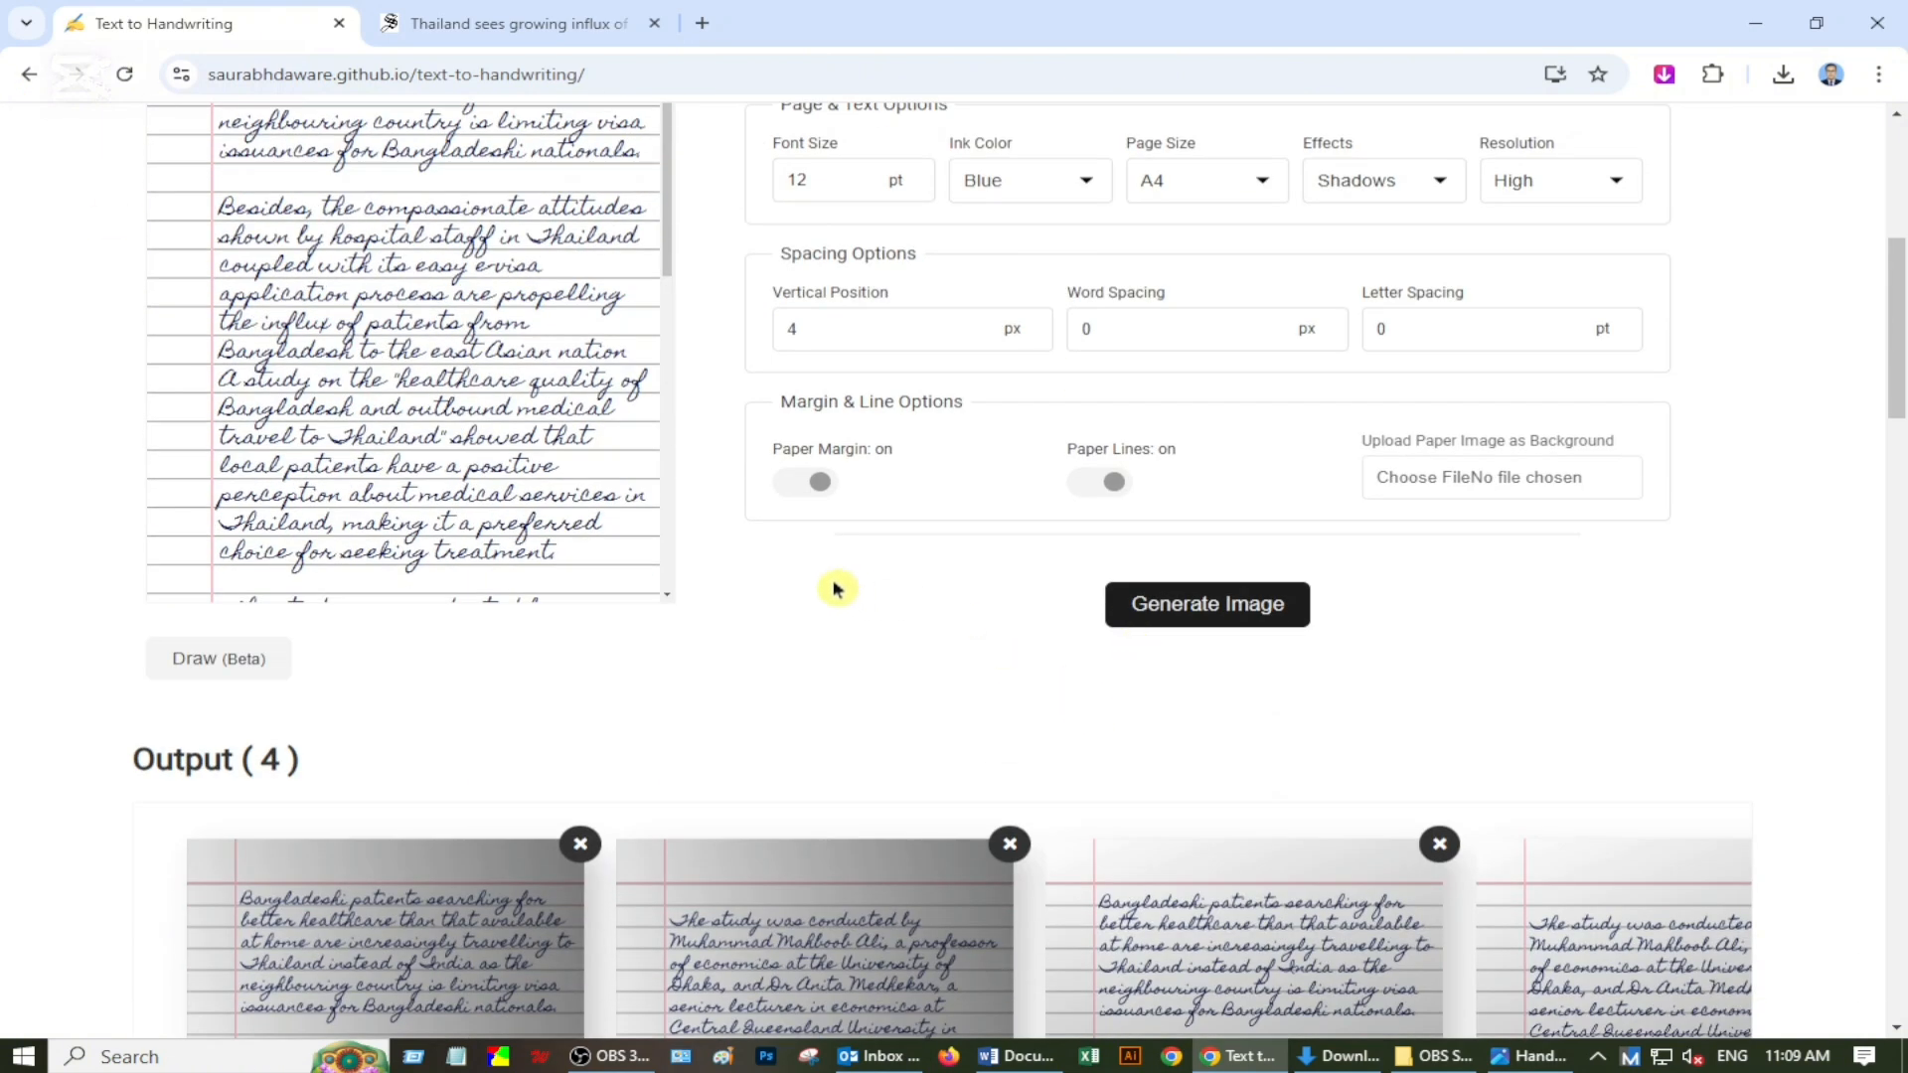
click(1208, 621)
Try Caveat as the handwriting font at 12 pt and switch back to Homemade Apple.
scroll(1209, 620, up, 5)
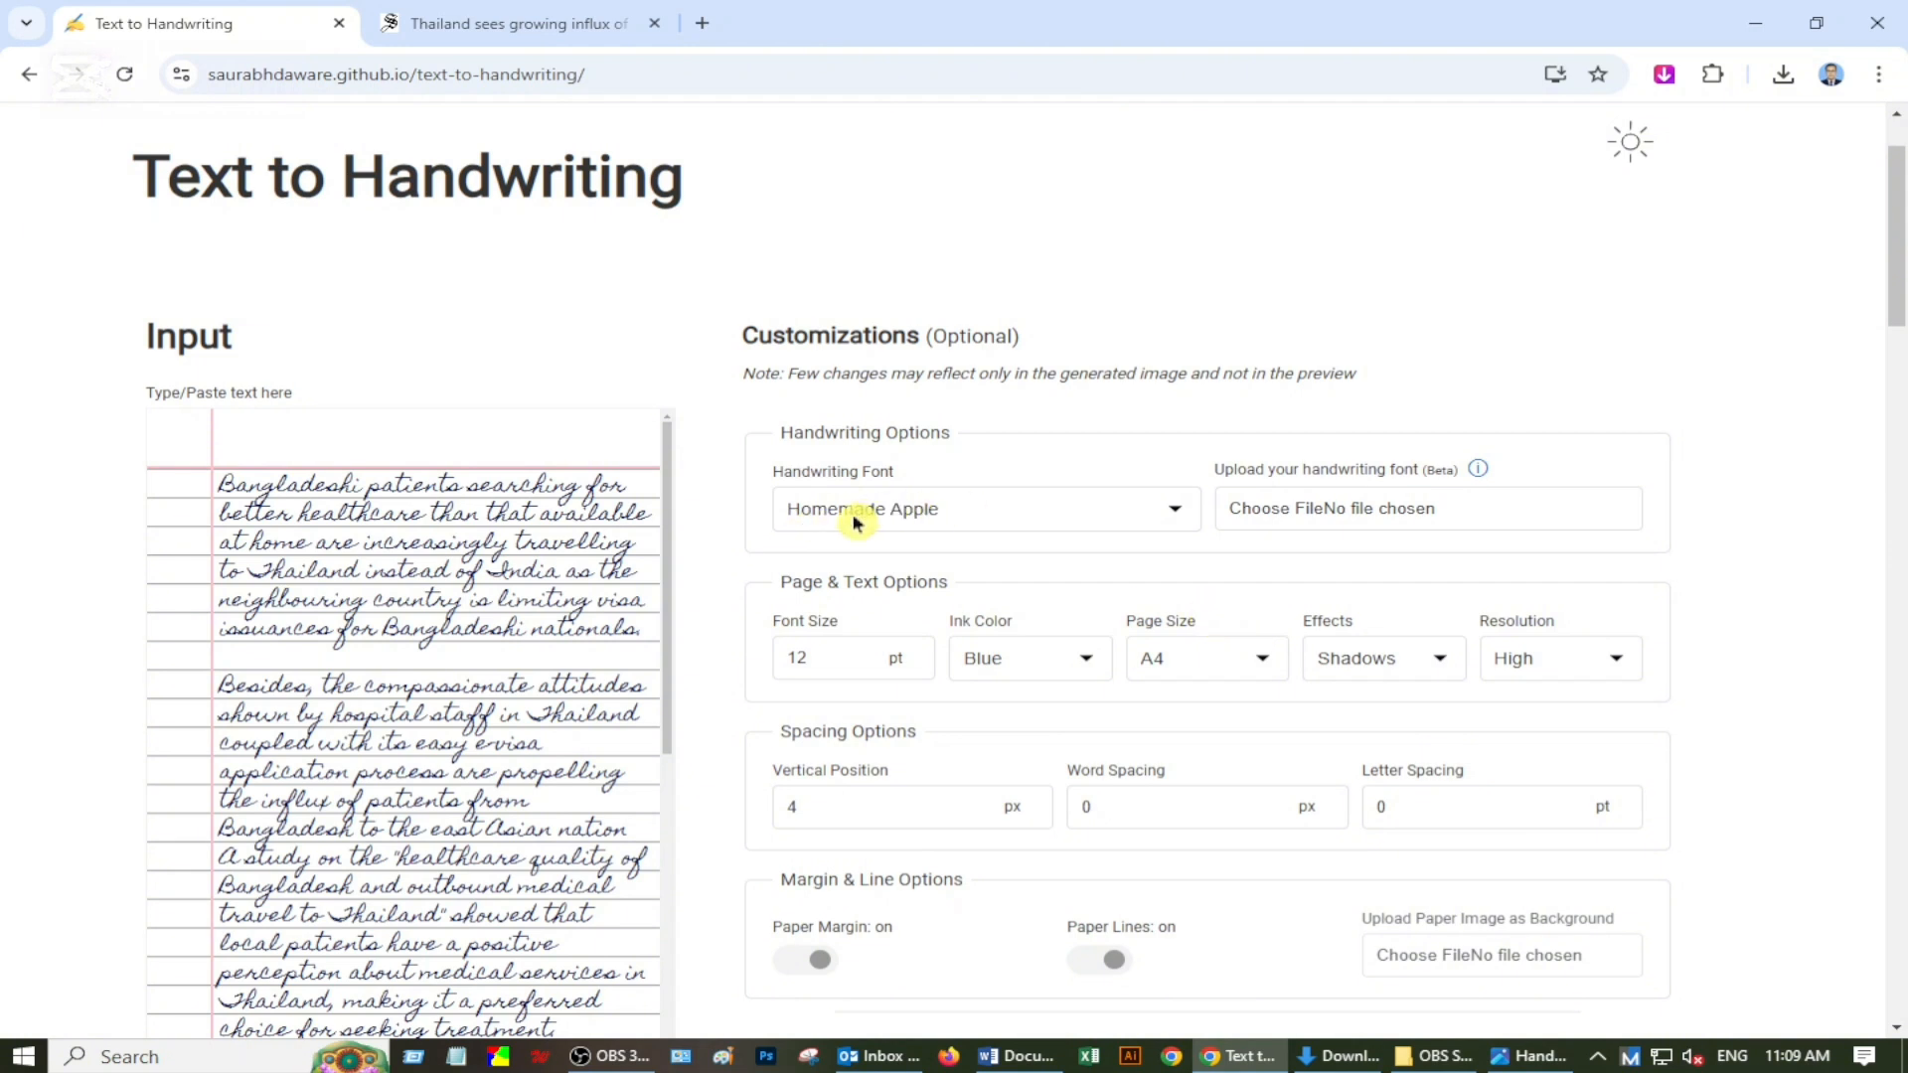
click(1168, 519)
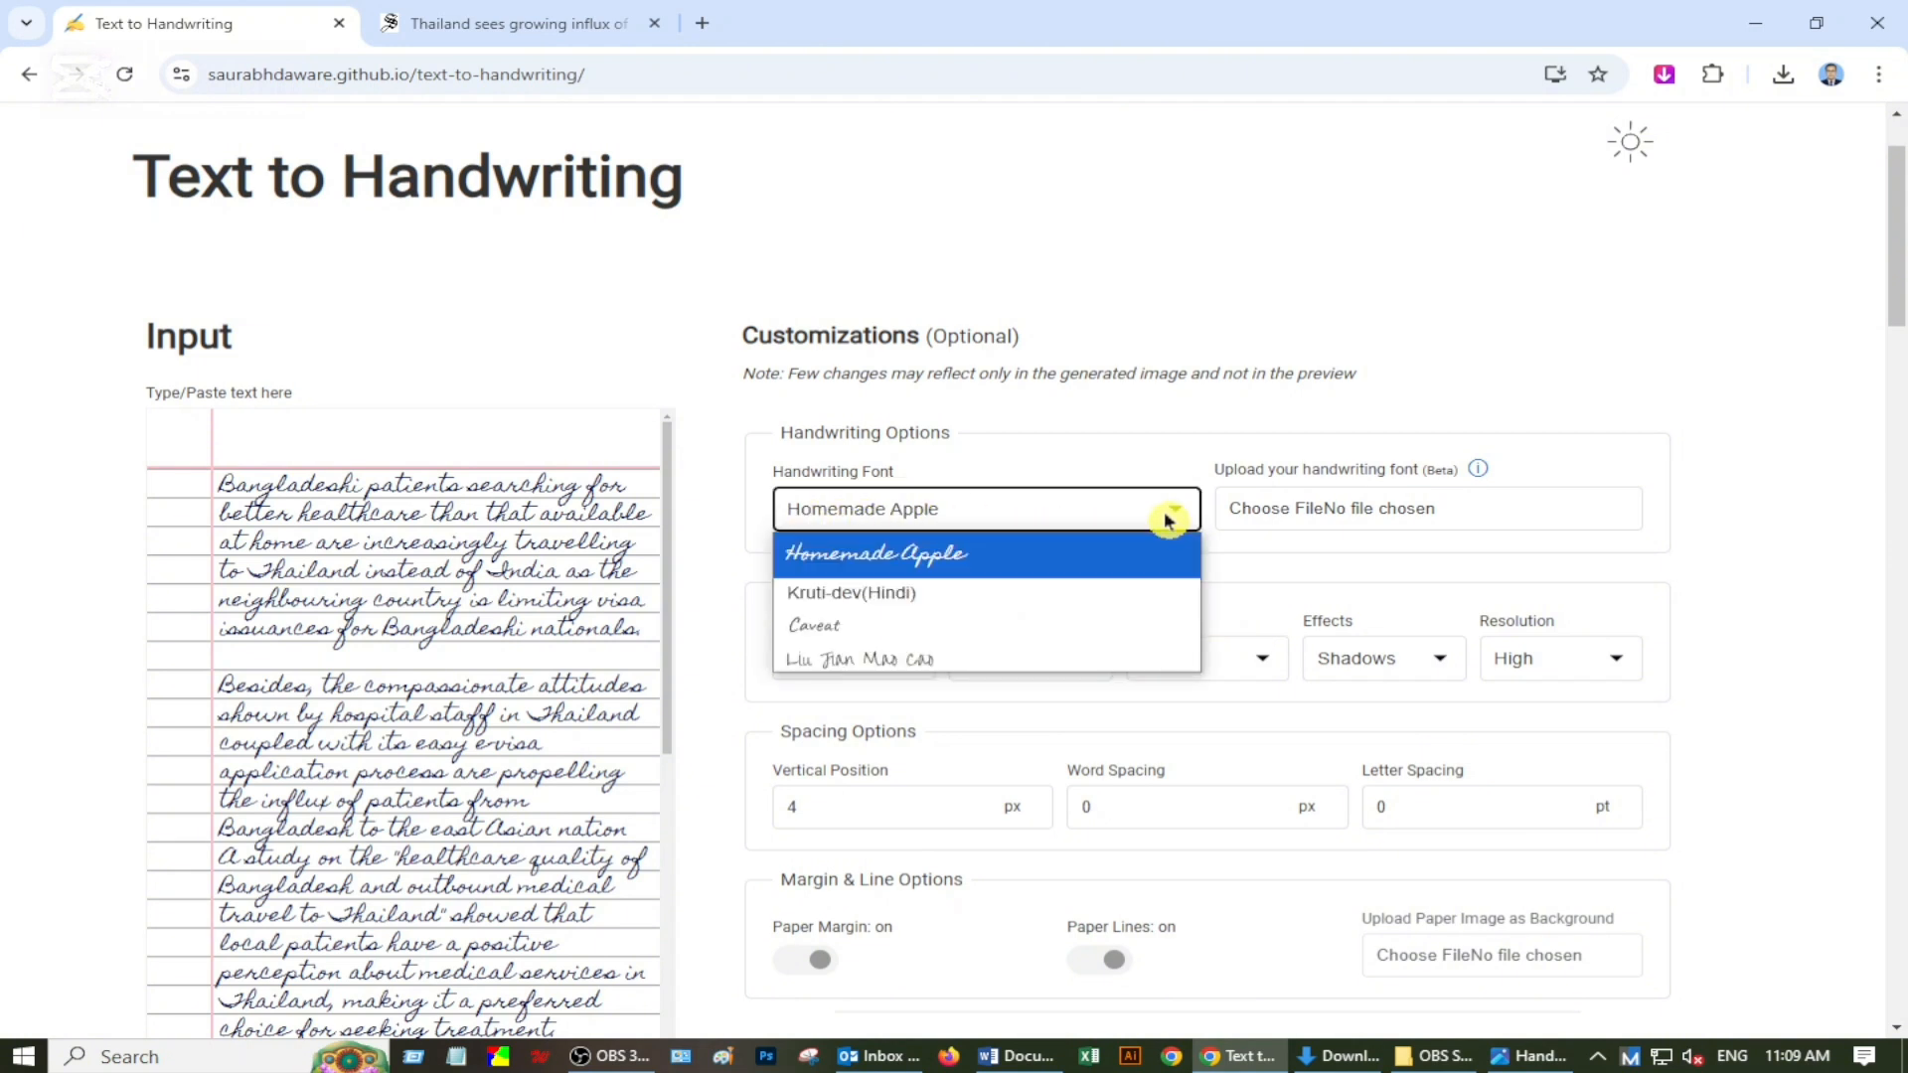
click(873, 629)
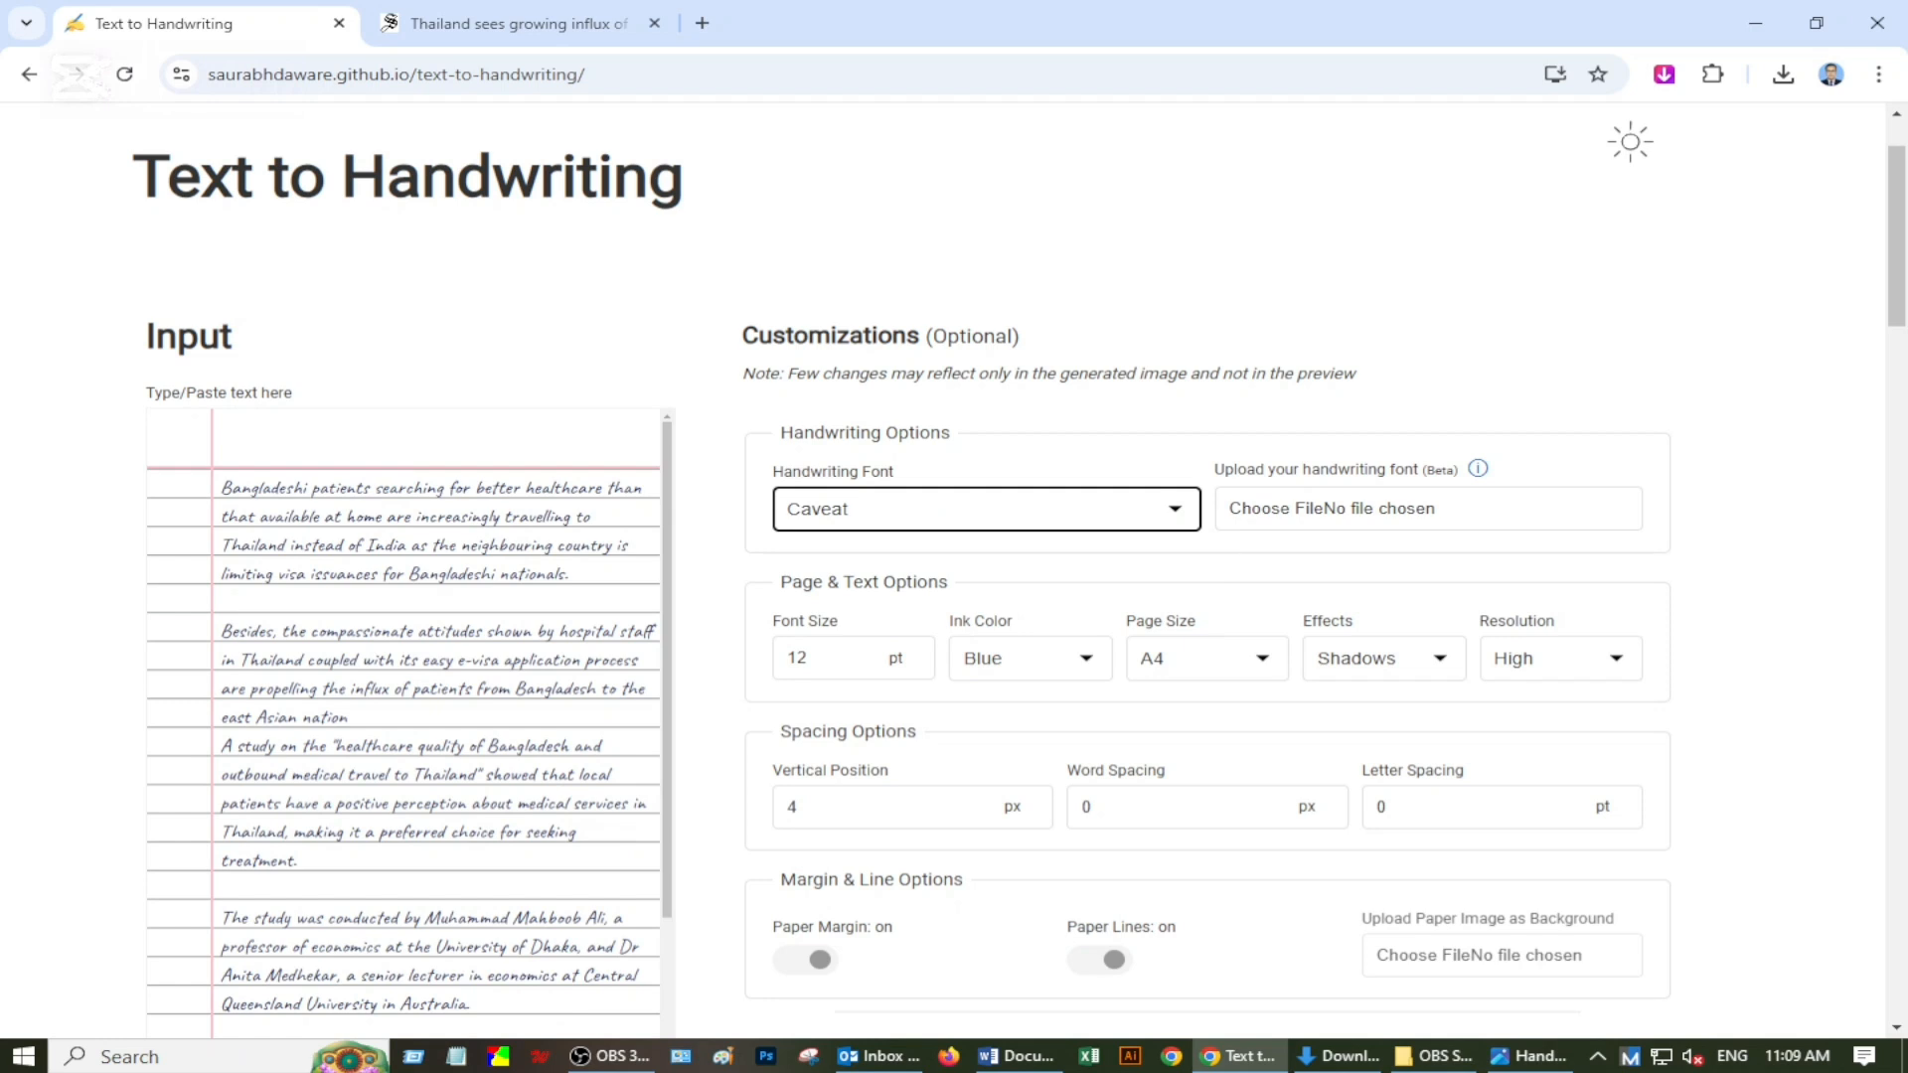
click(1173, 511)
click(931, 556)
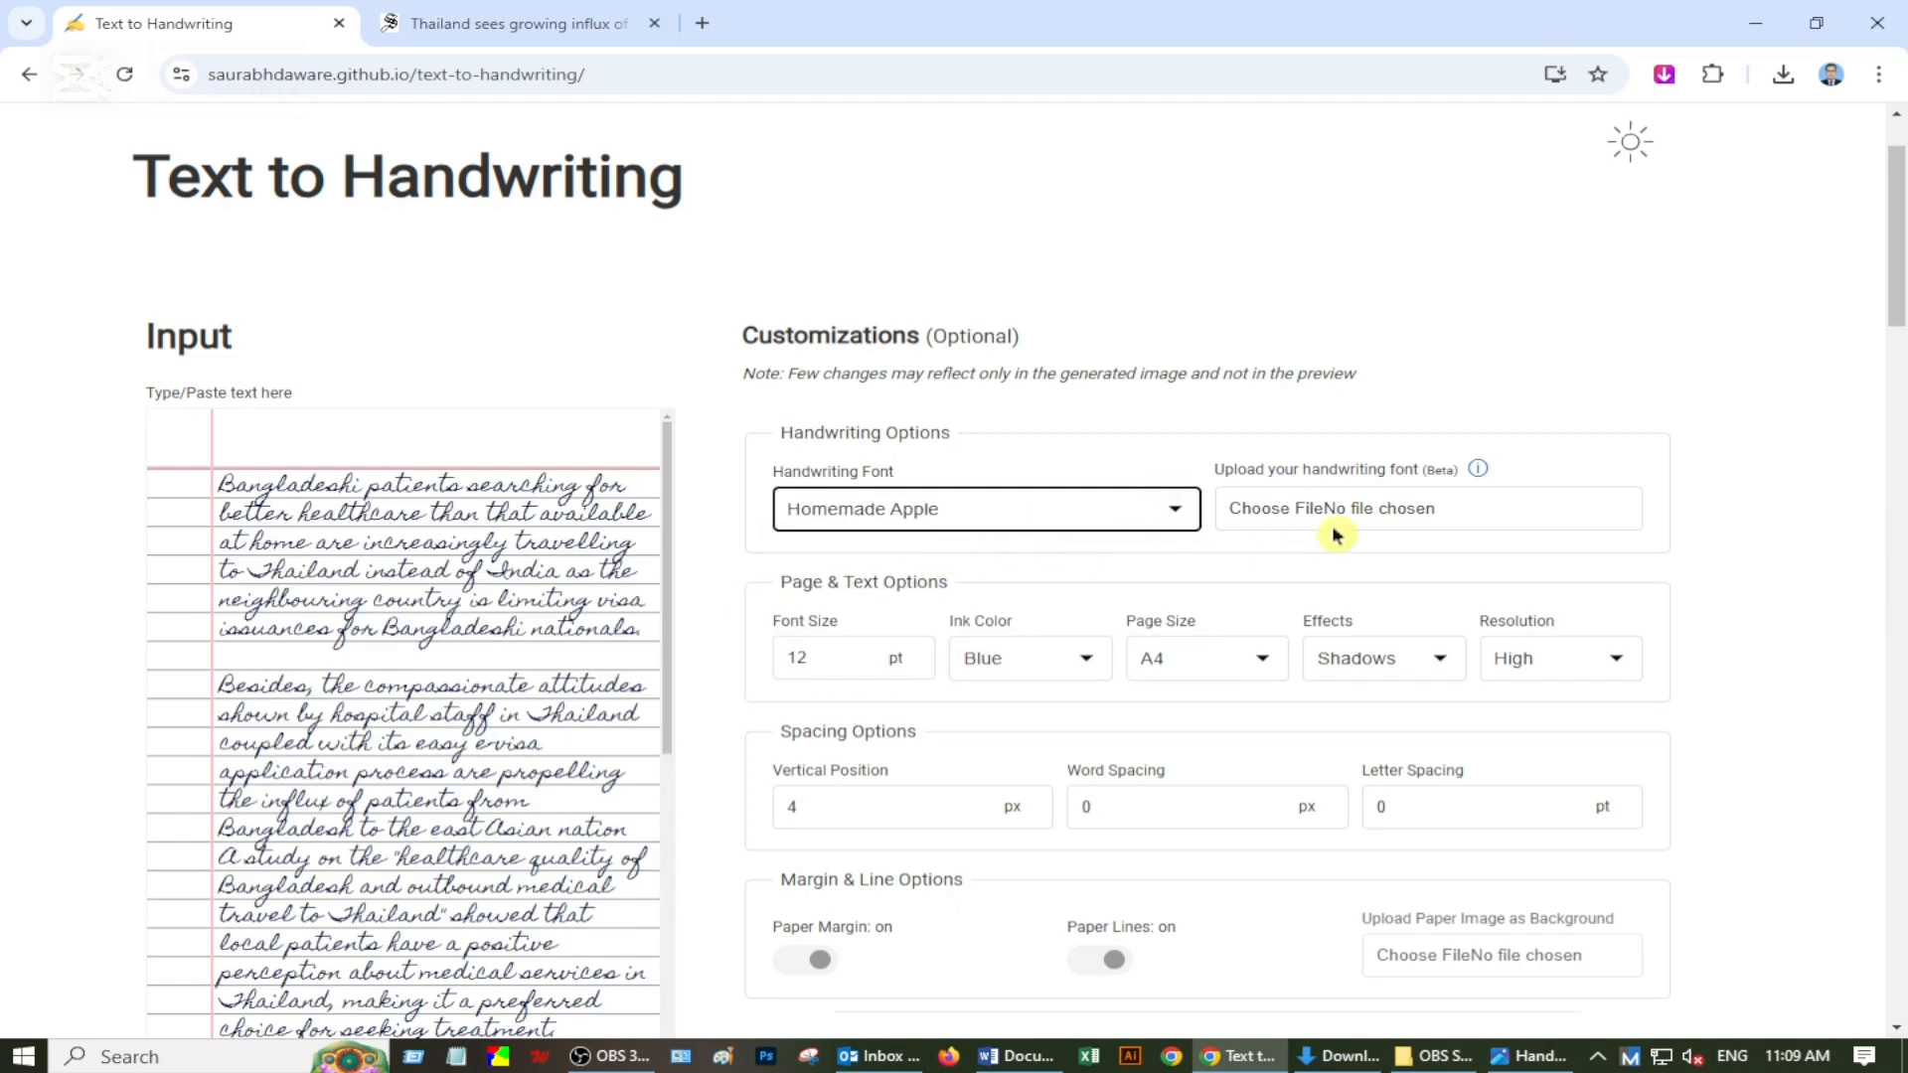
Download the third generated page image, and download all the output images as a PDF.
scroll(1104, 520, down, 4)
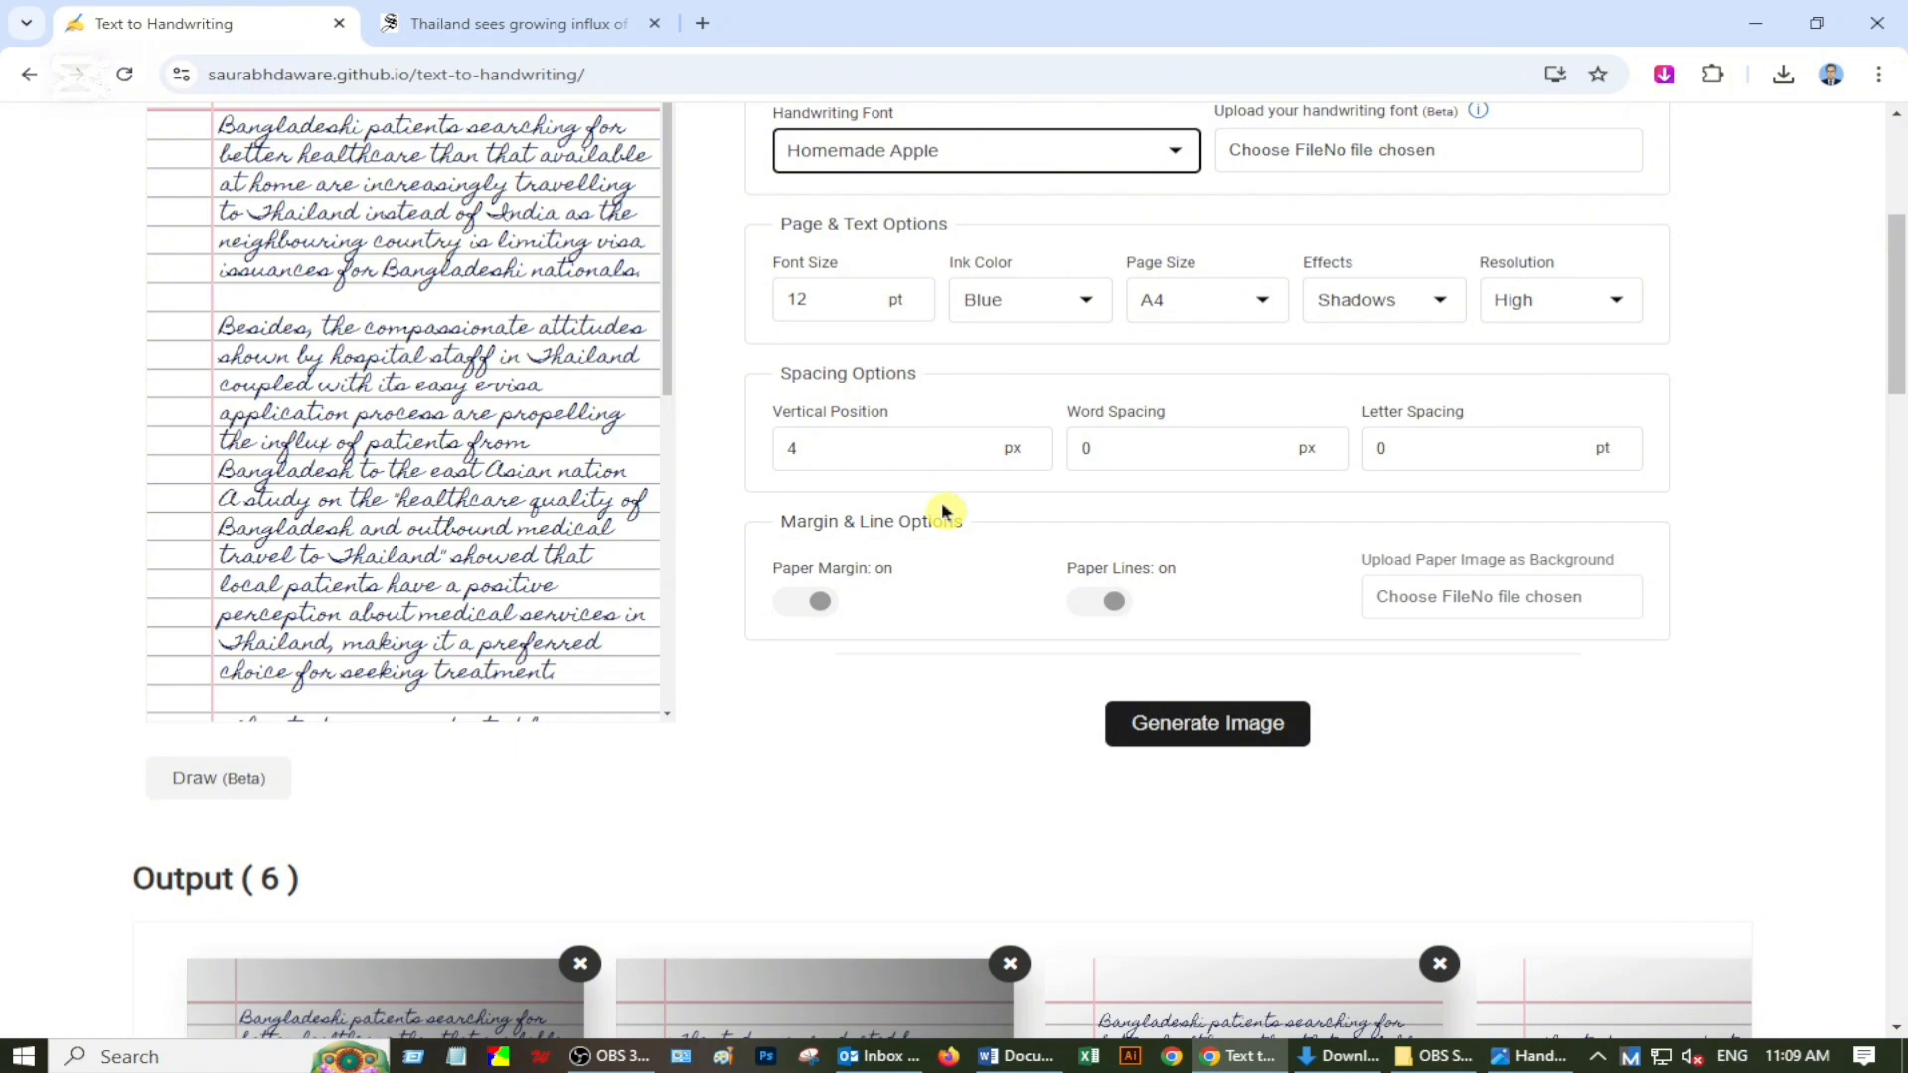
scroll(944, 512, down, 8)
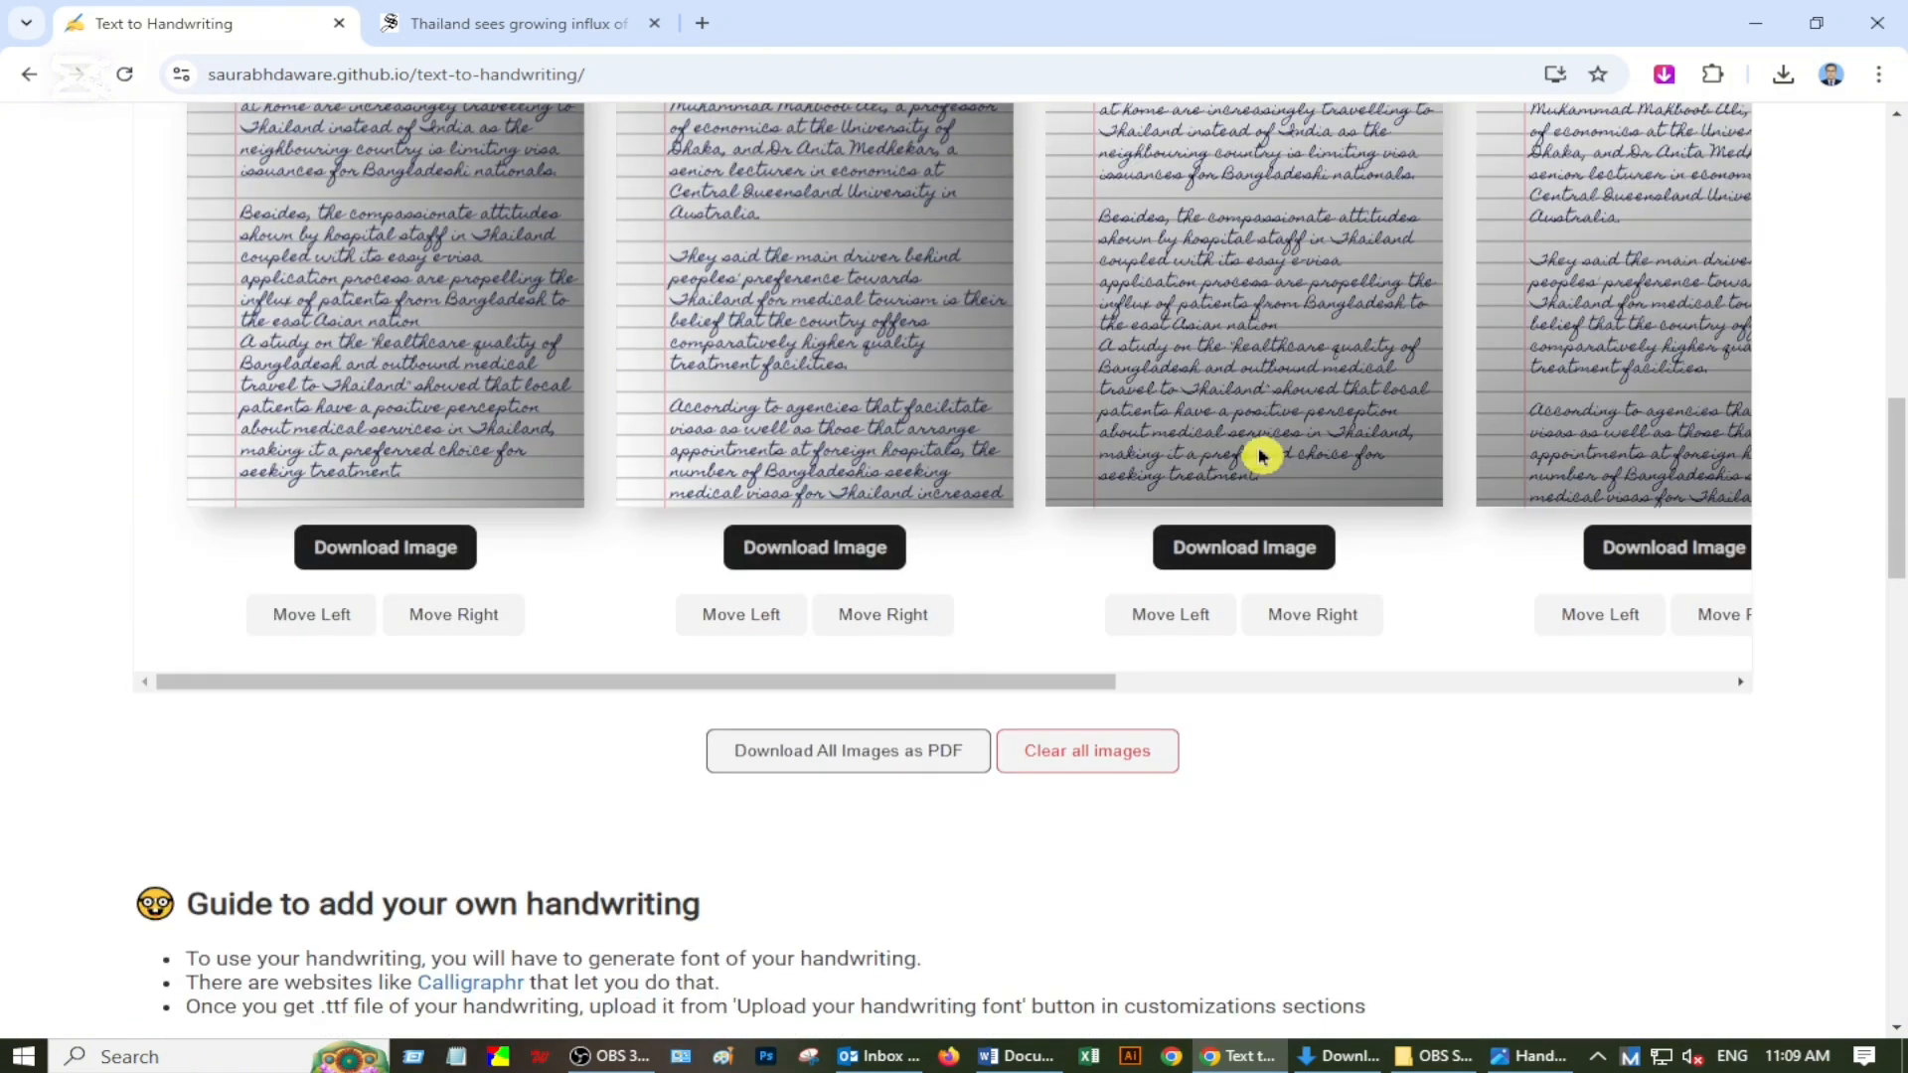
scroll(1260, 456, up, 3)
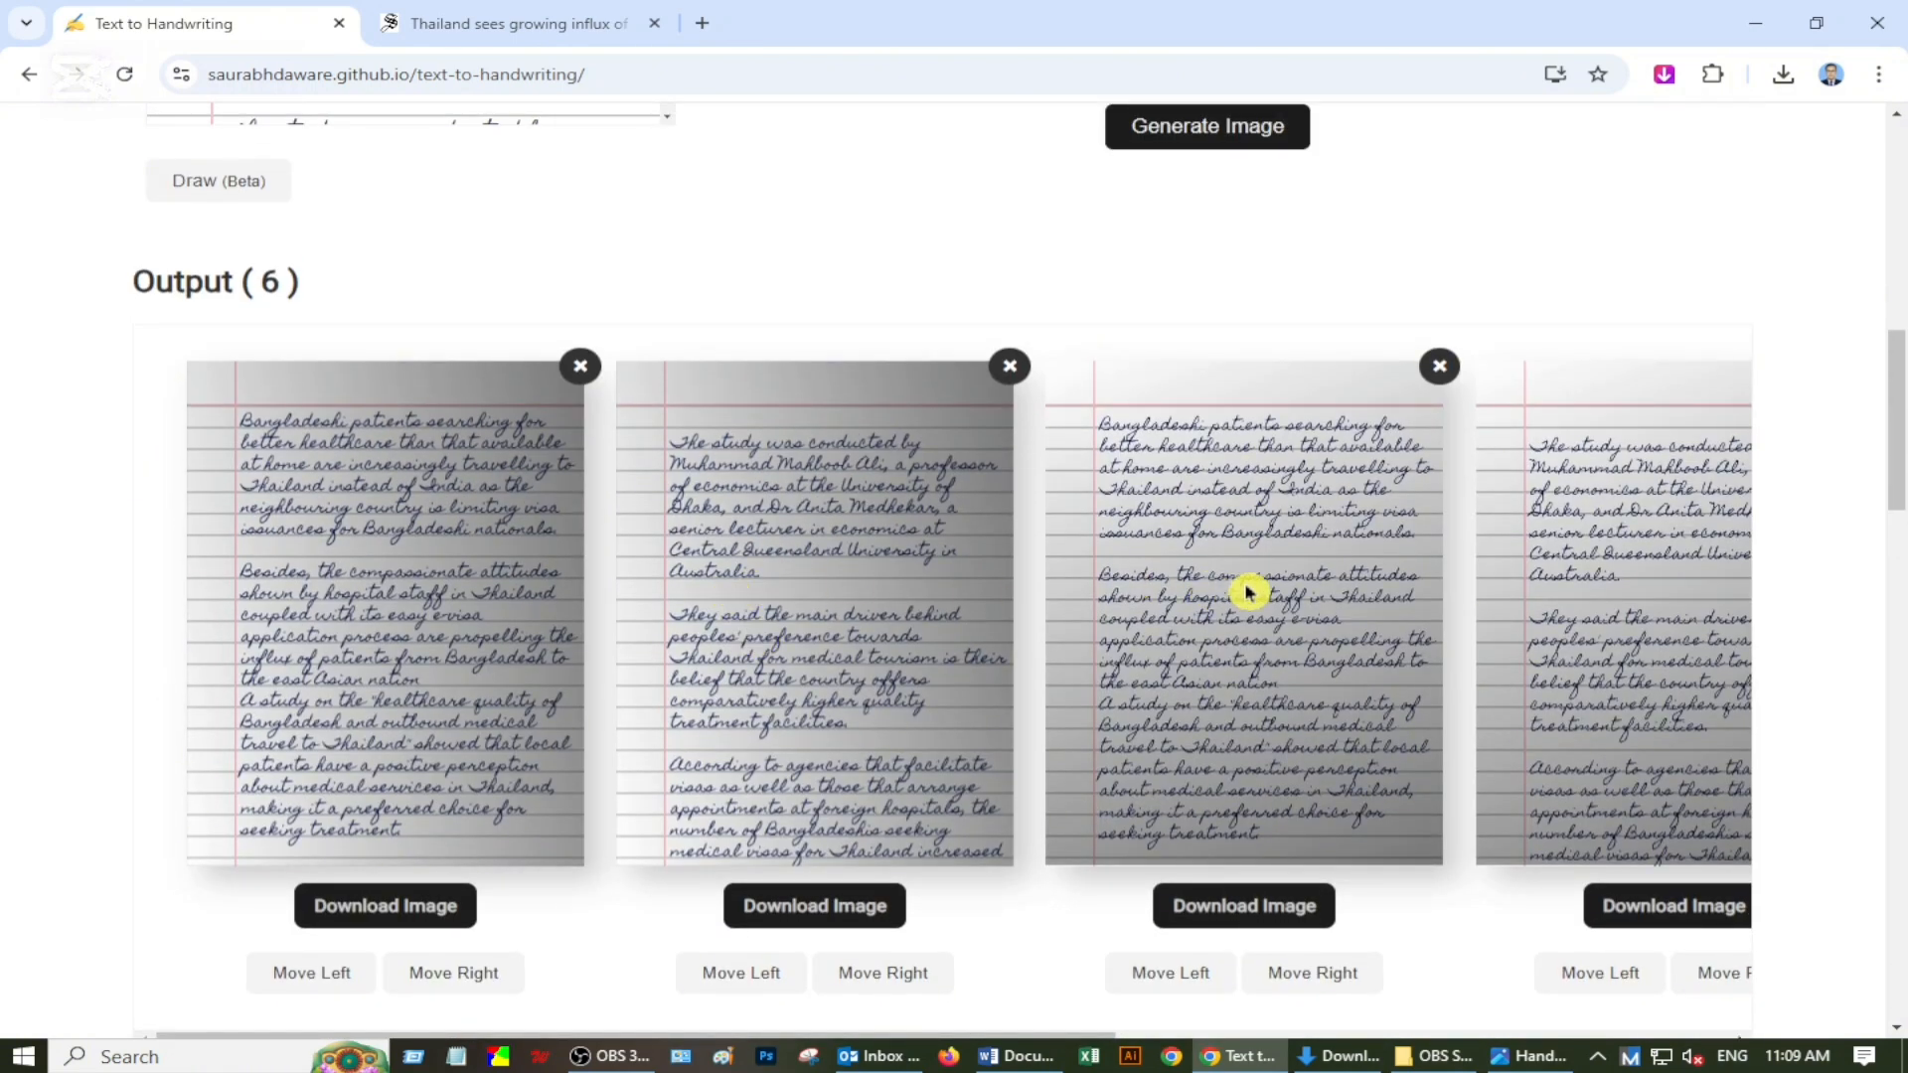
scroll(1249, 592, down, 2)
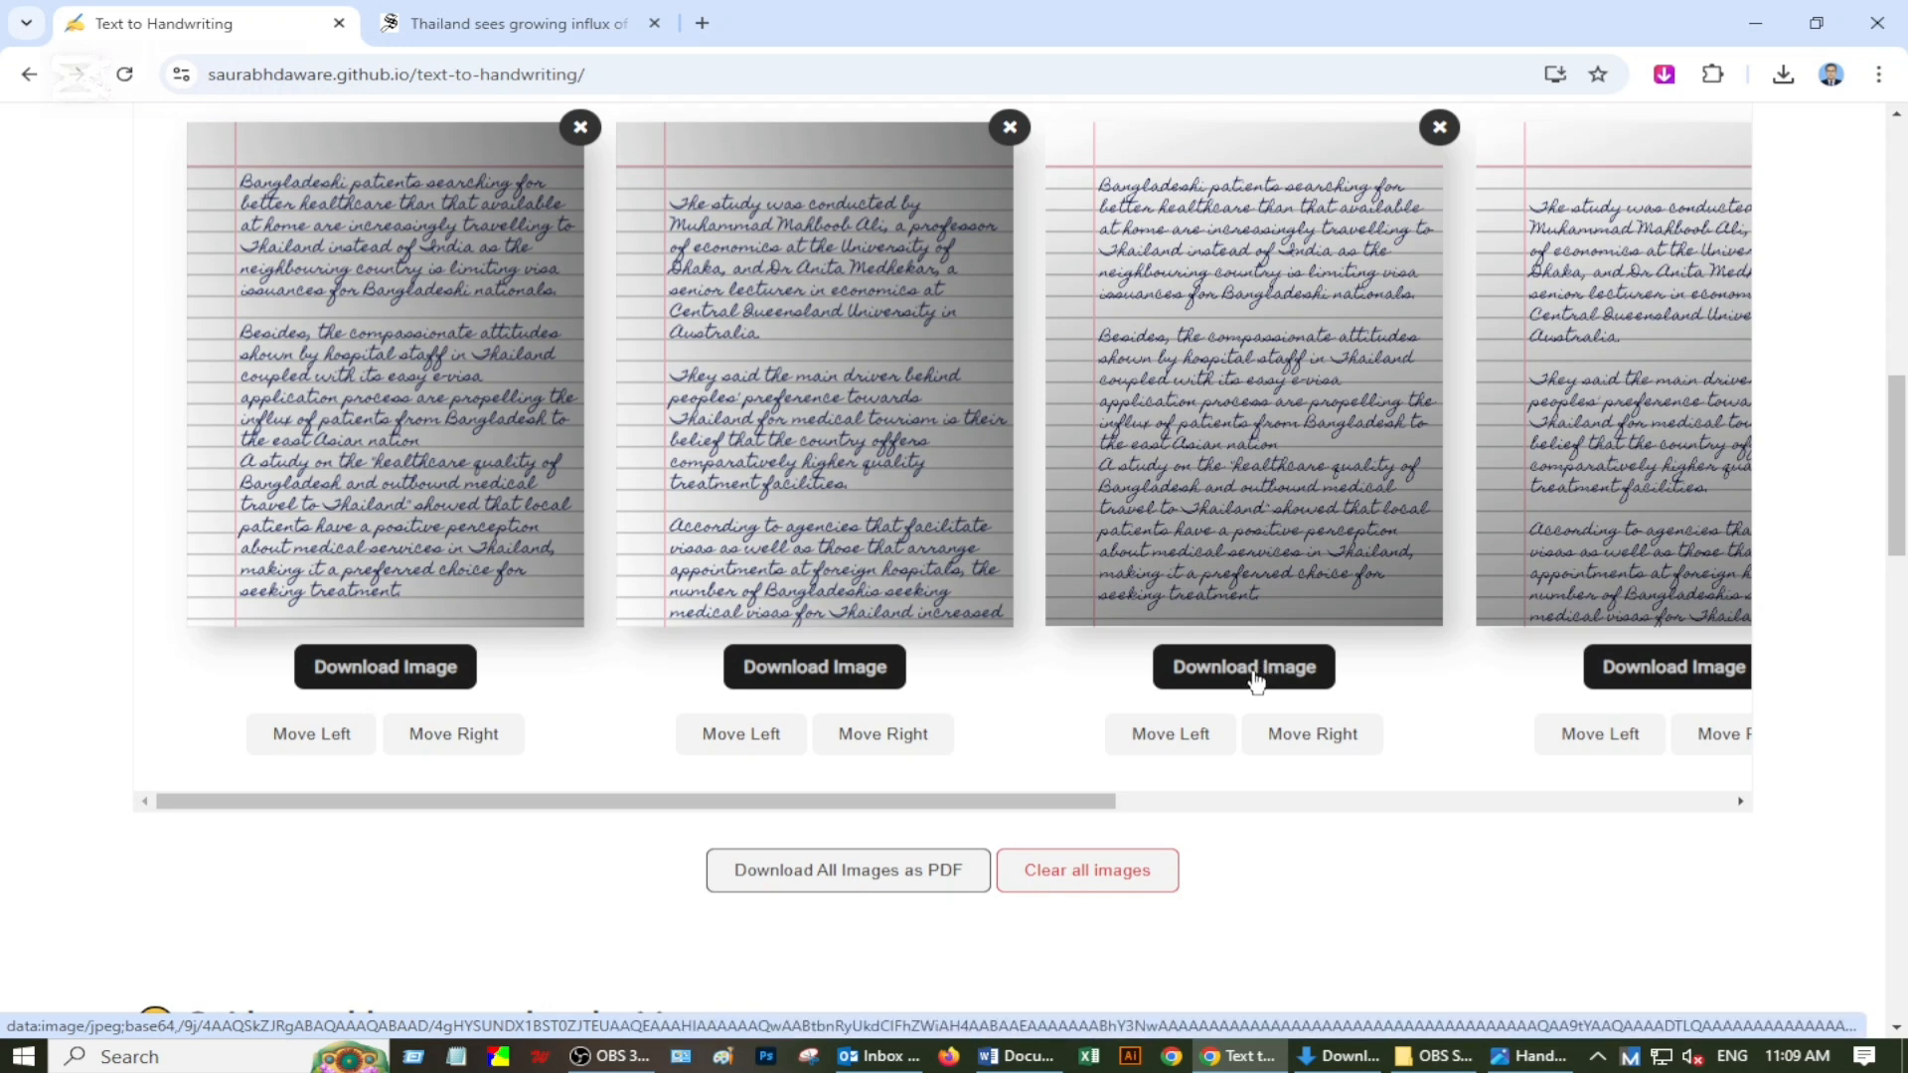
click(1256, 681)
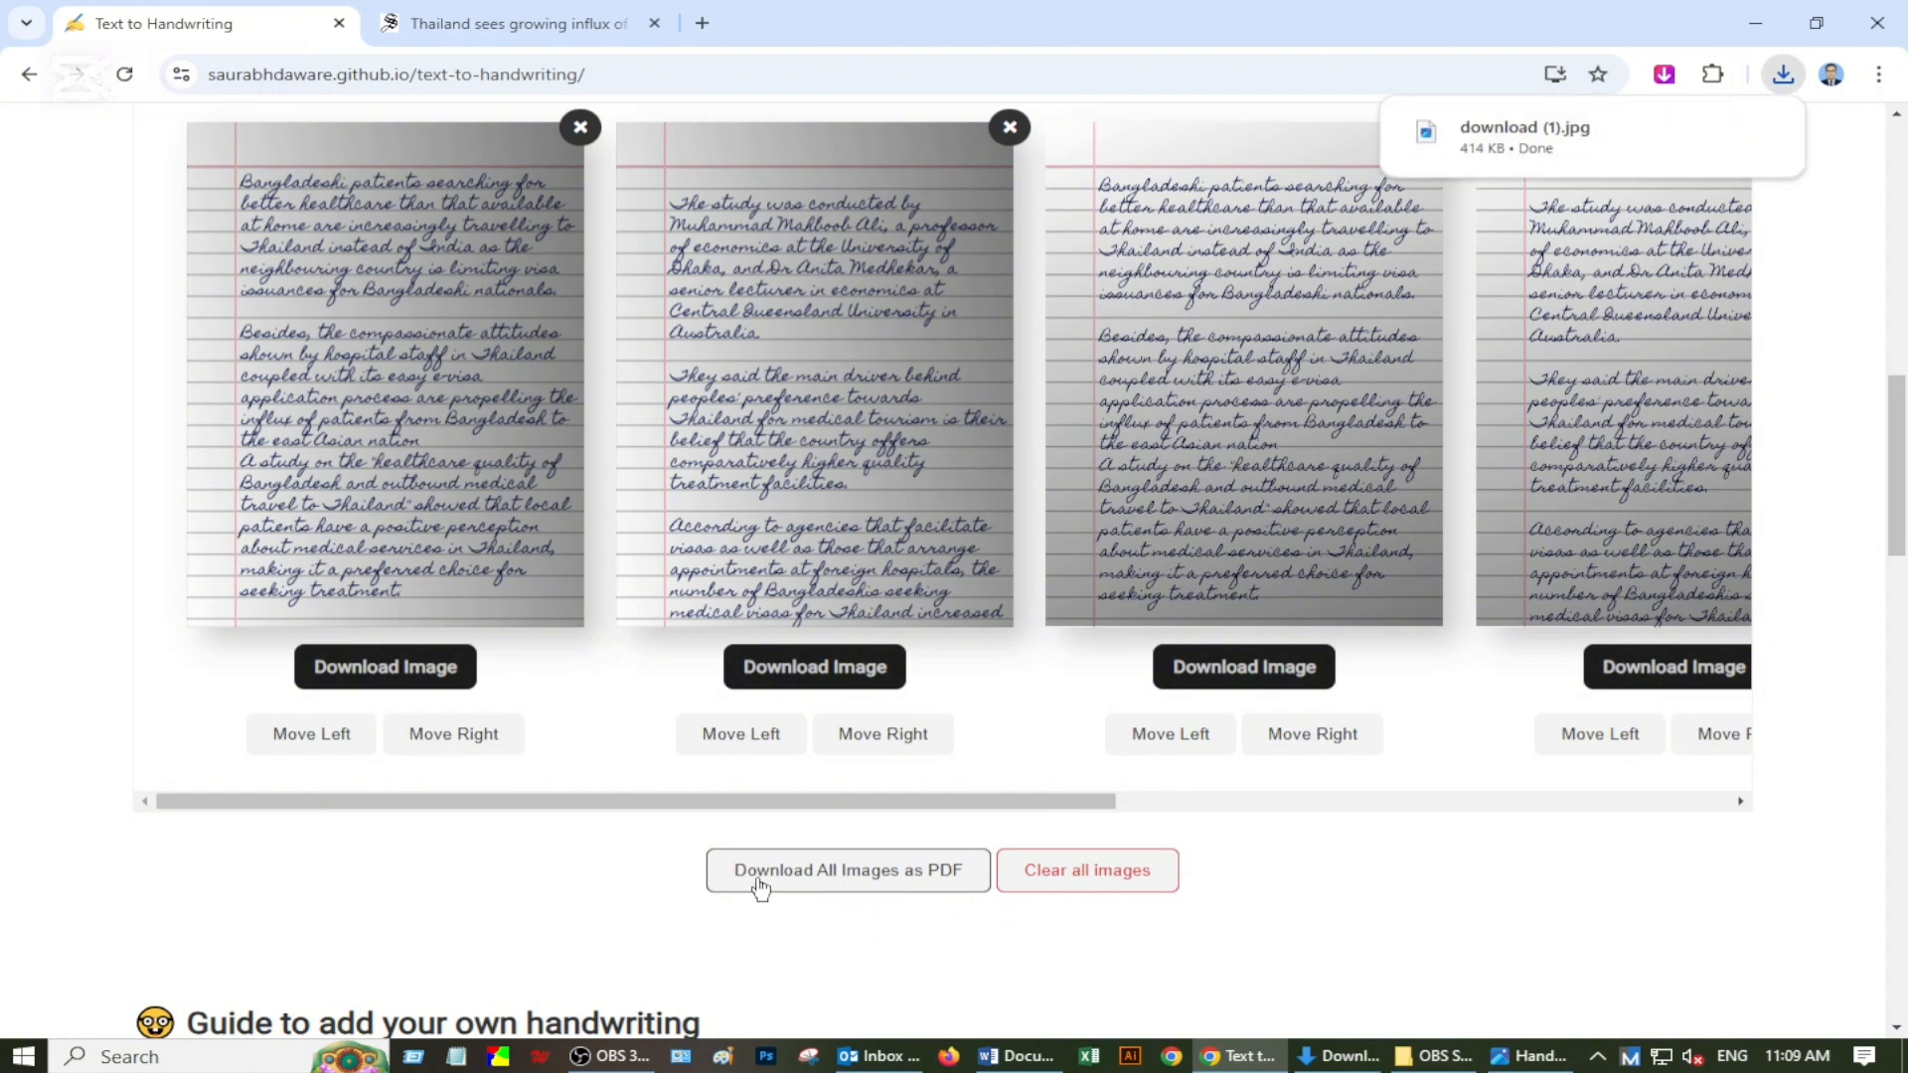
click(838, 871)
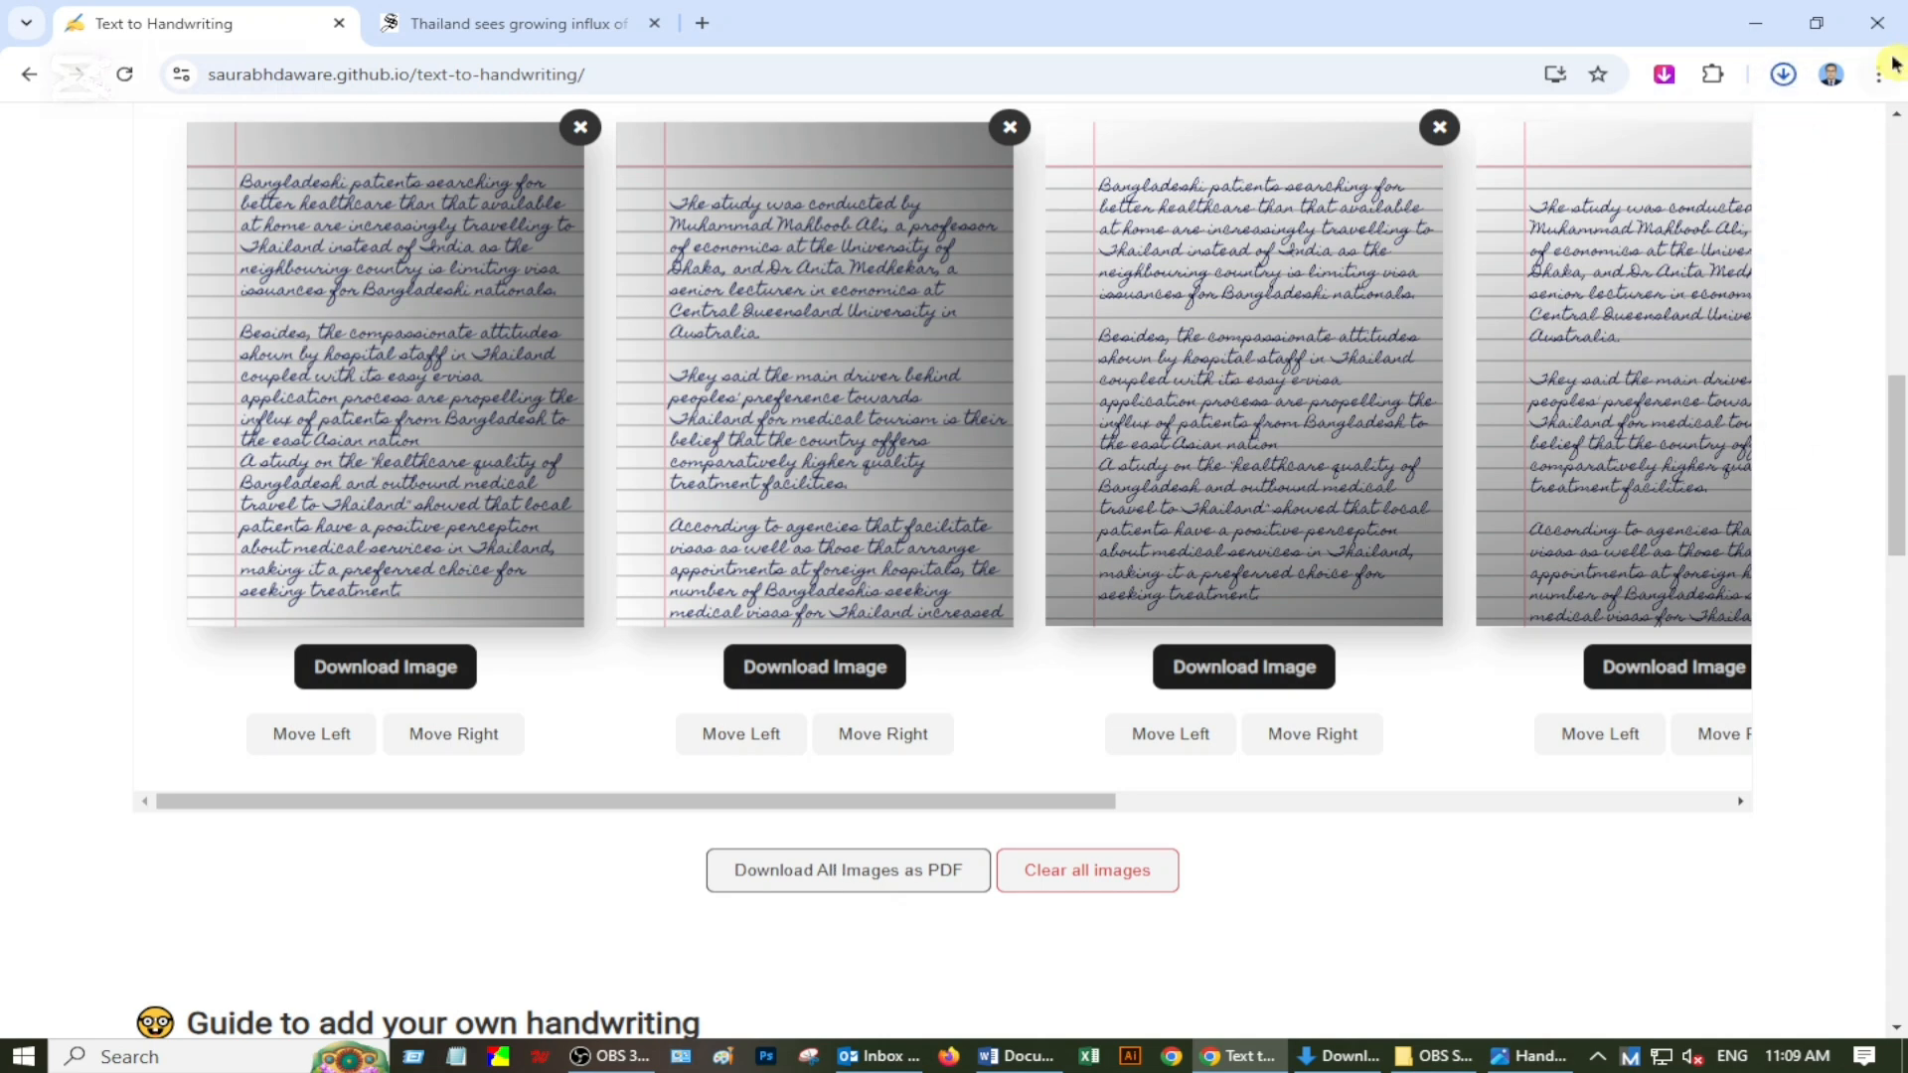
scroll(1183, 391, up, 5)
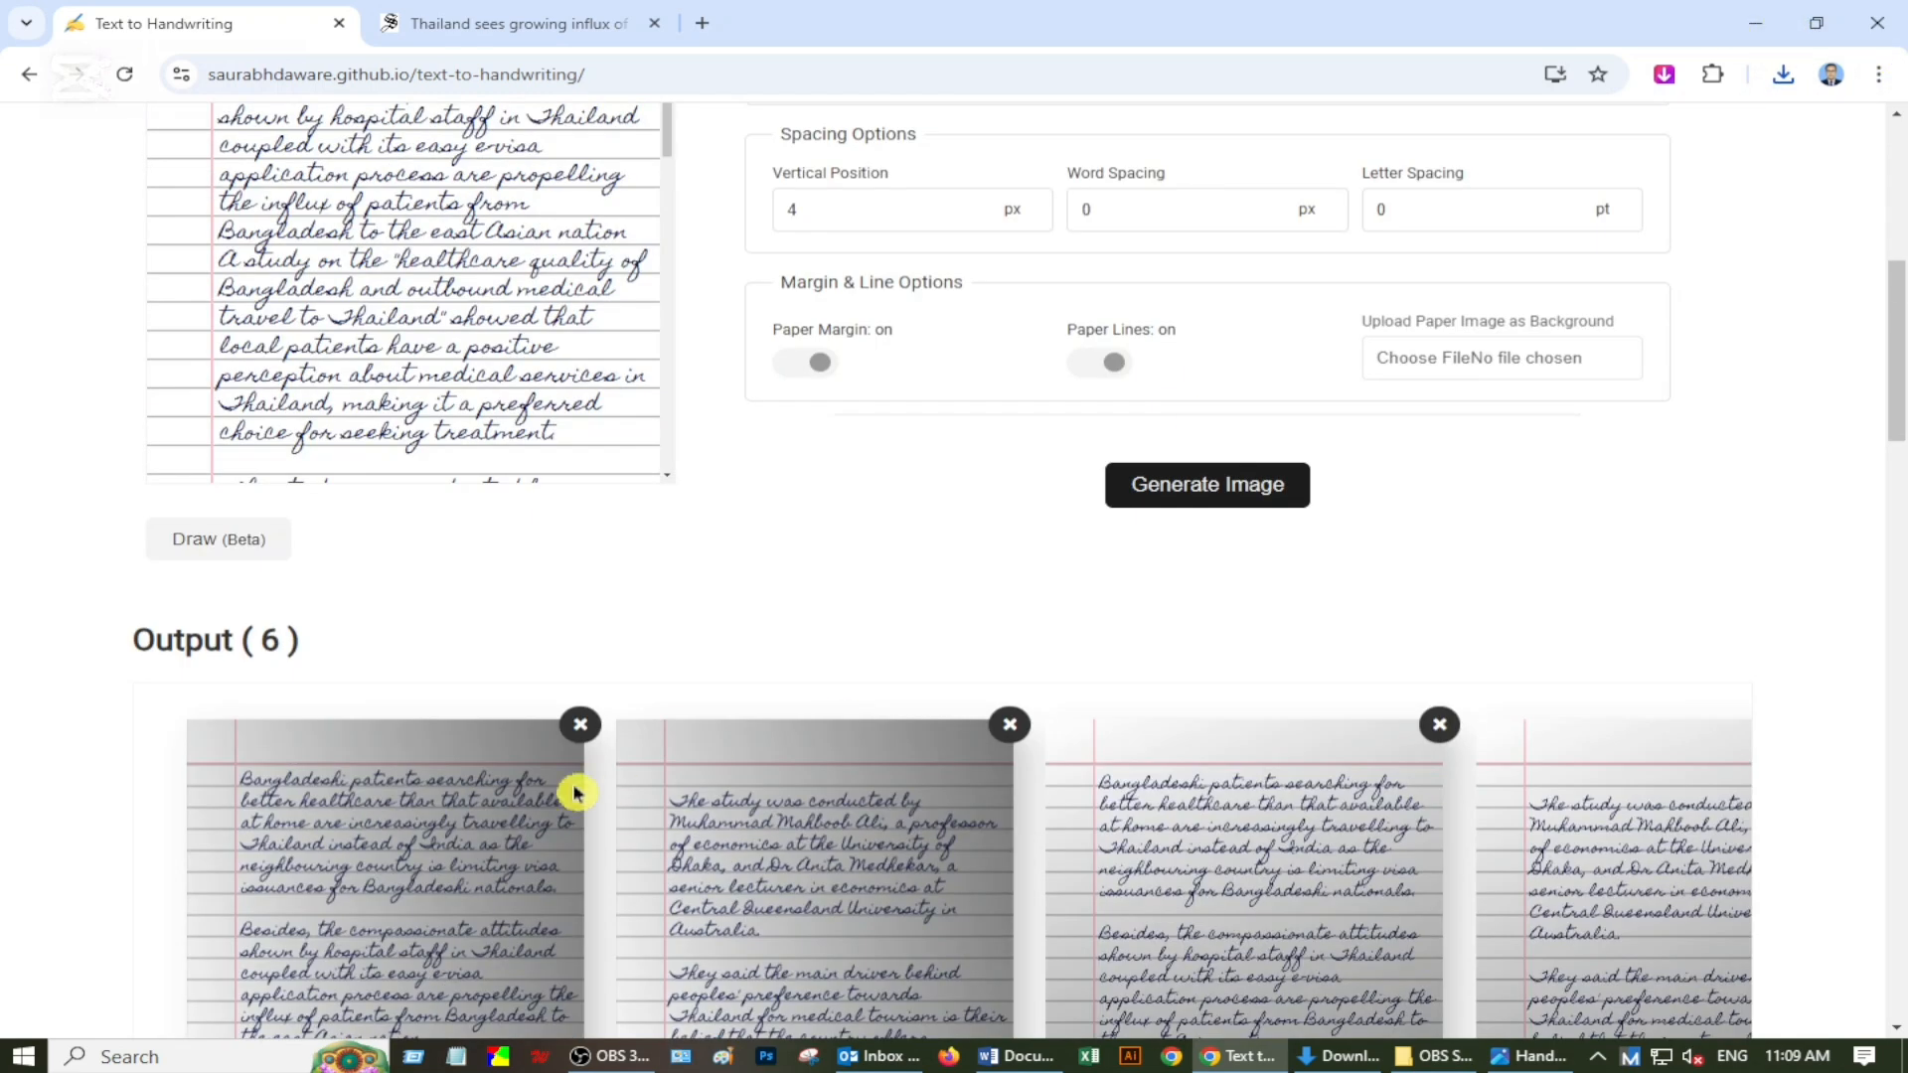
scroll(577, 792, up, 4)
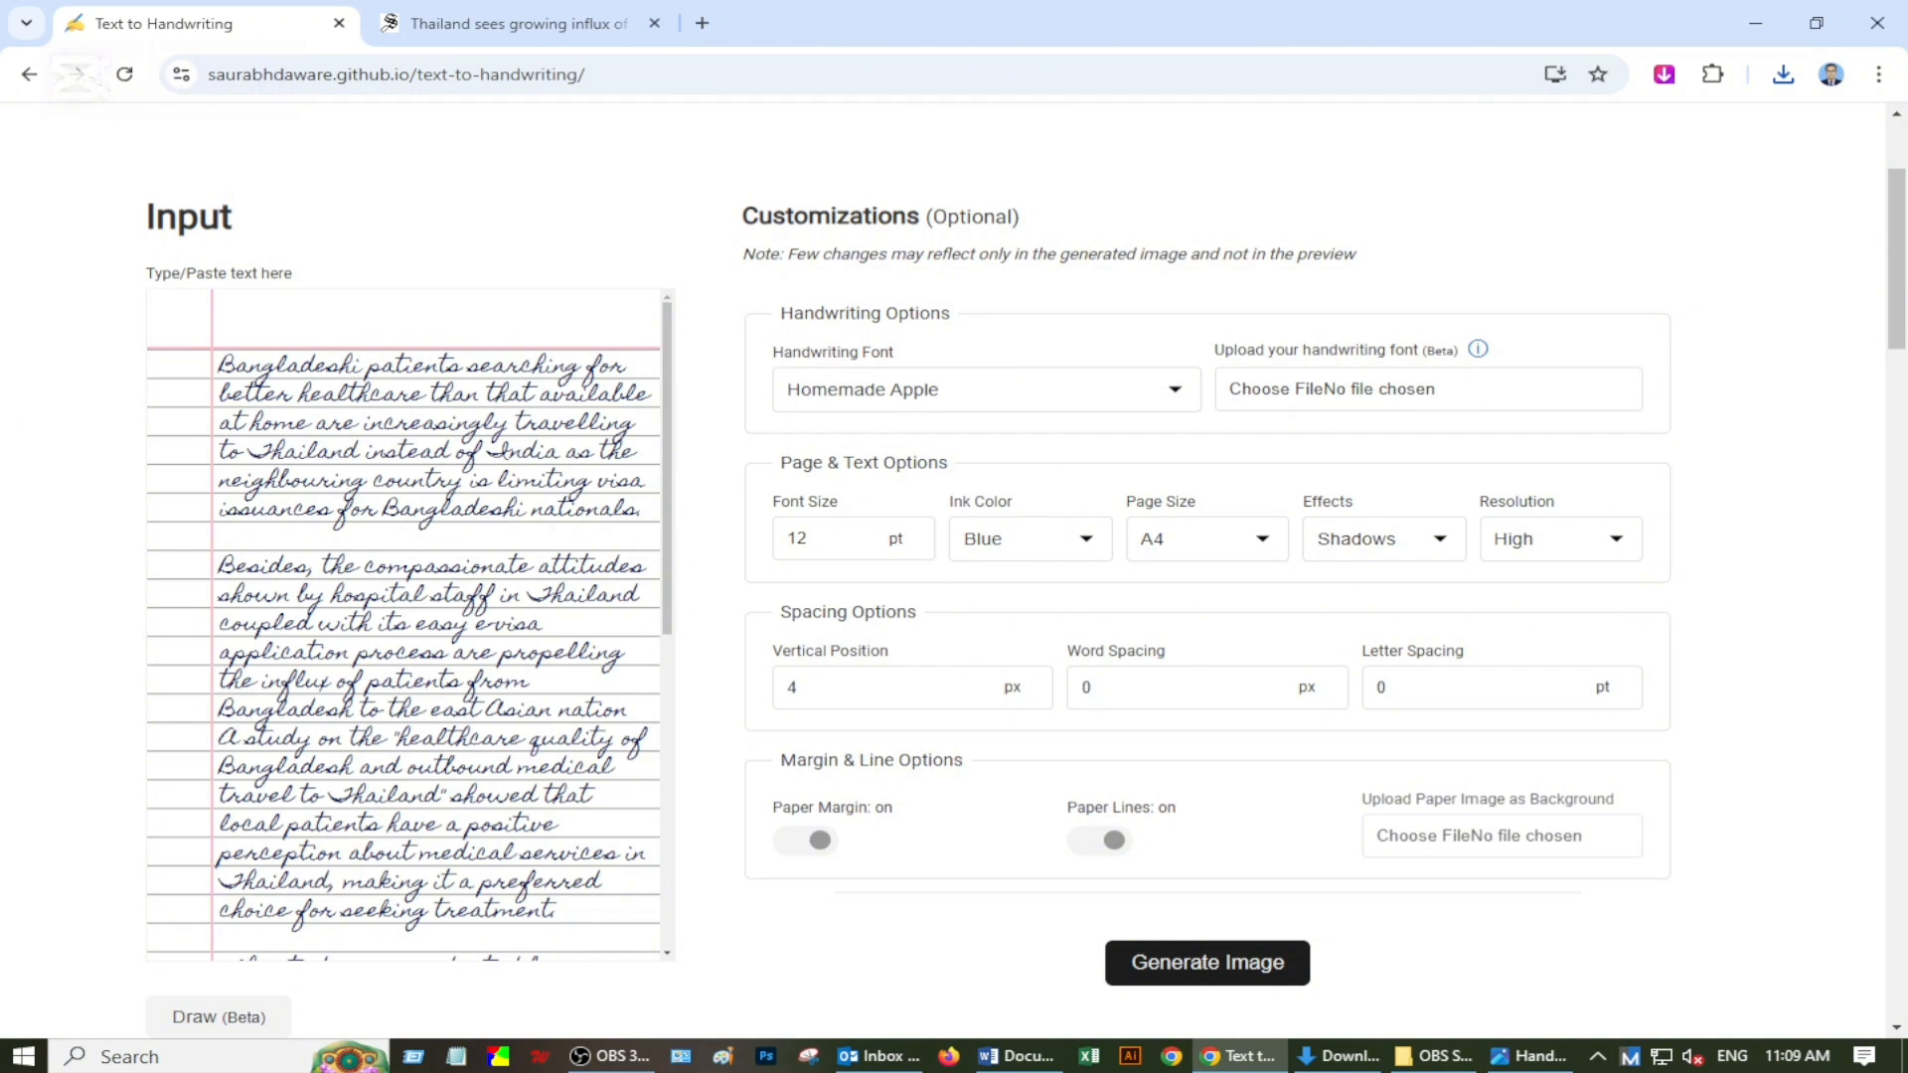
click(1767, 25)
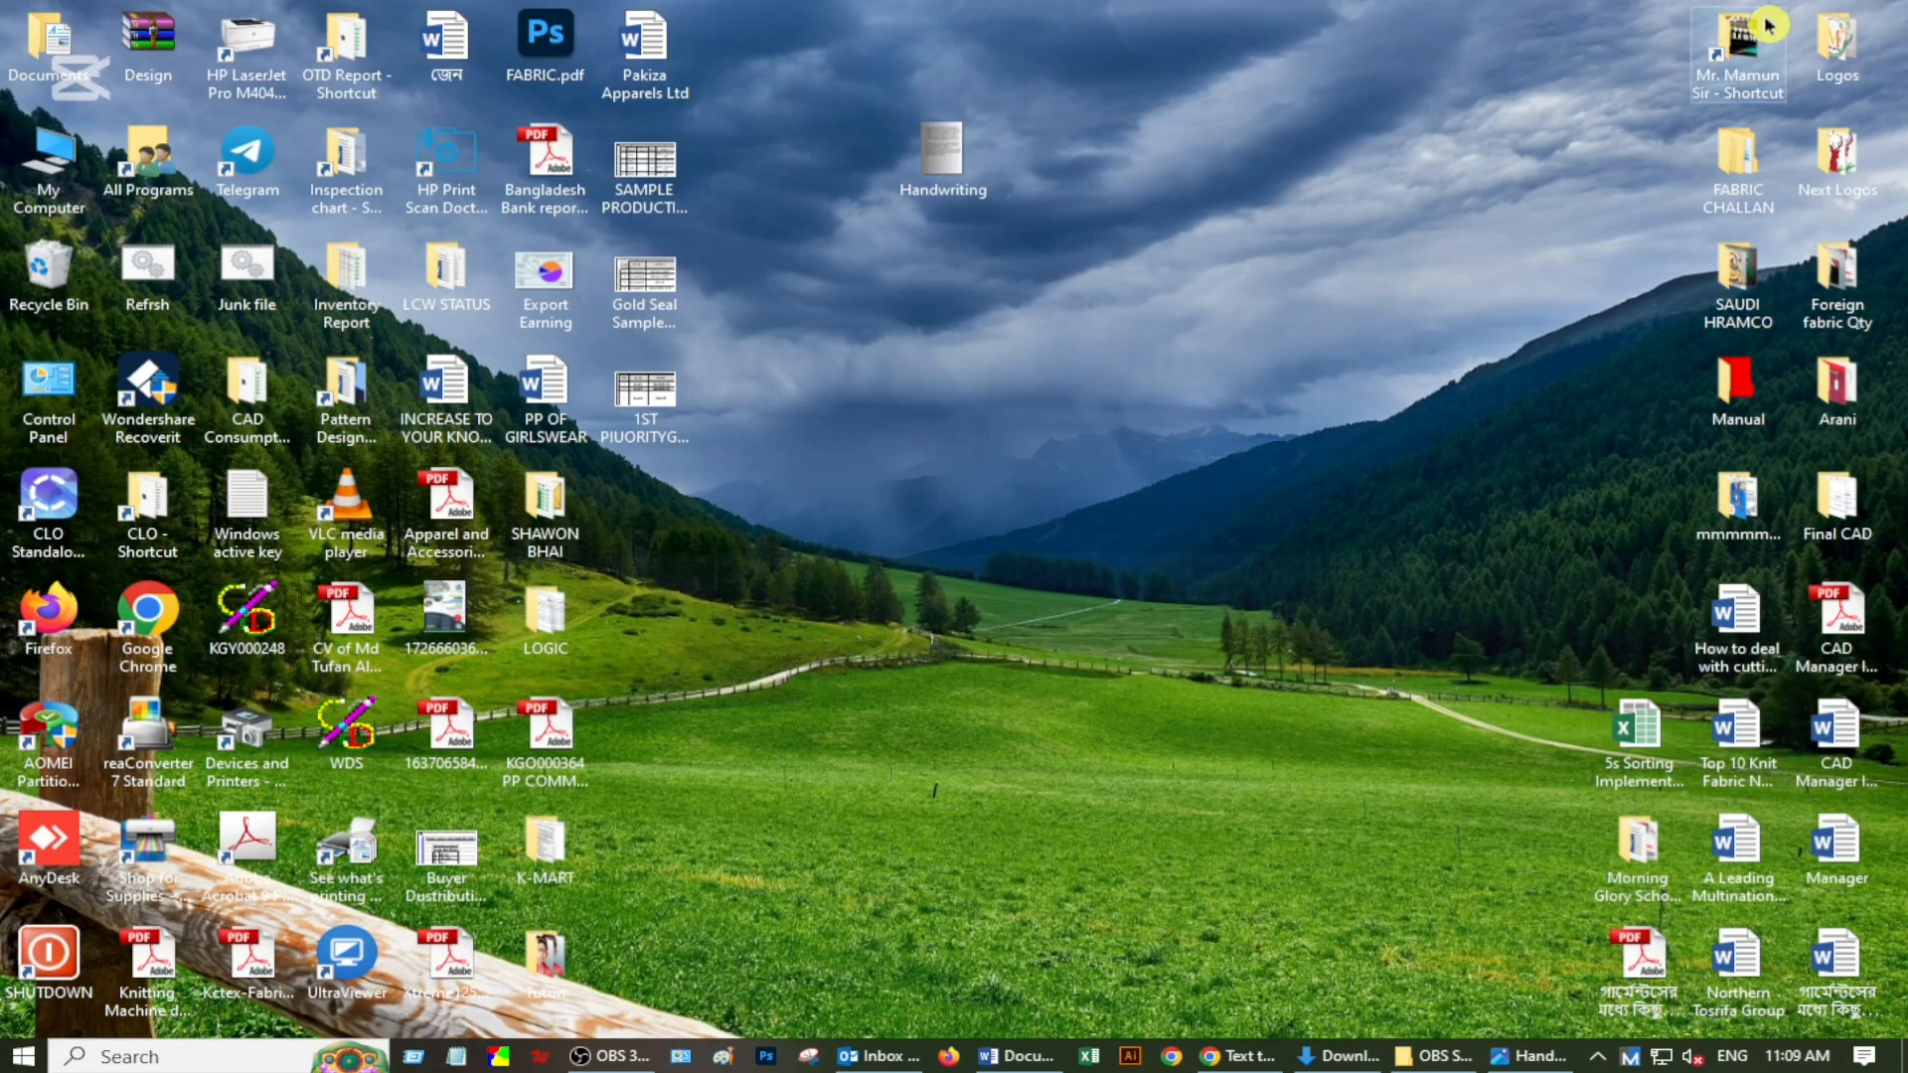
click(1249, 1066)
Locate the downloaded image download (1).jpg in its folder and open it to check the handwritten page.
click(1784, 76)
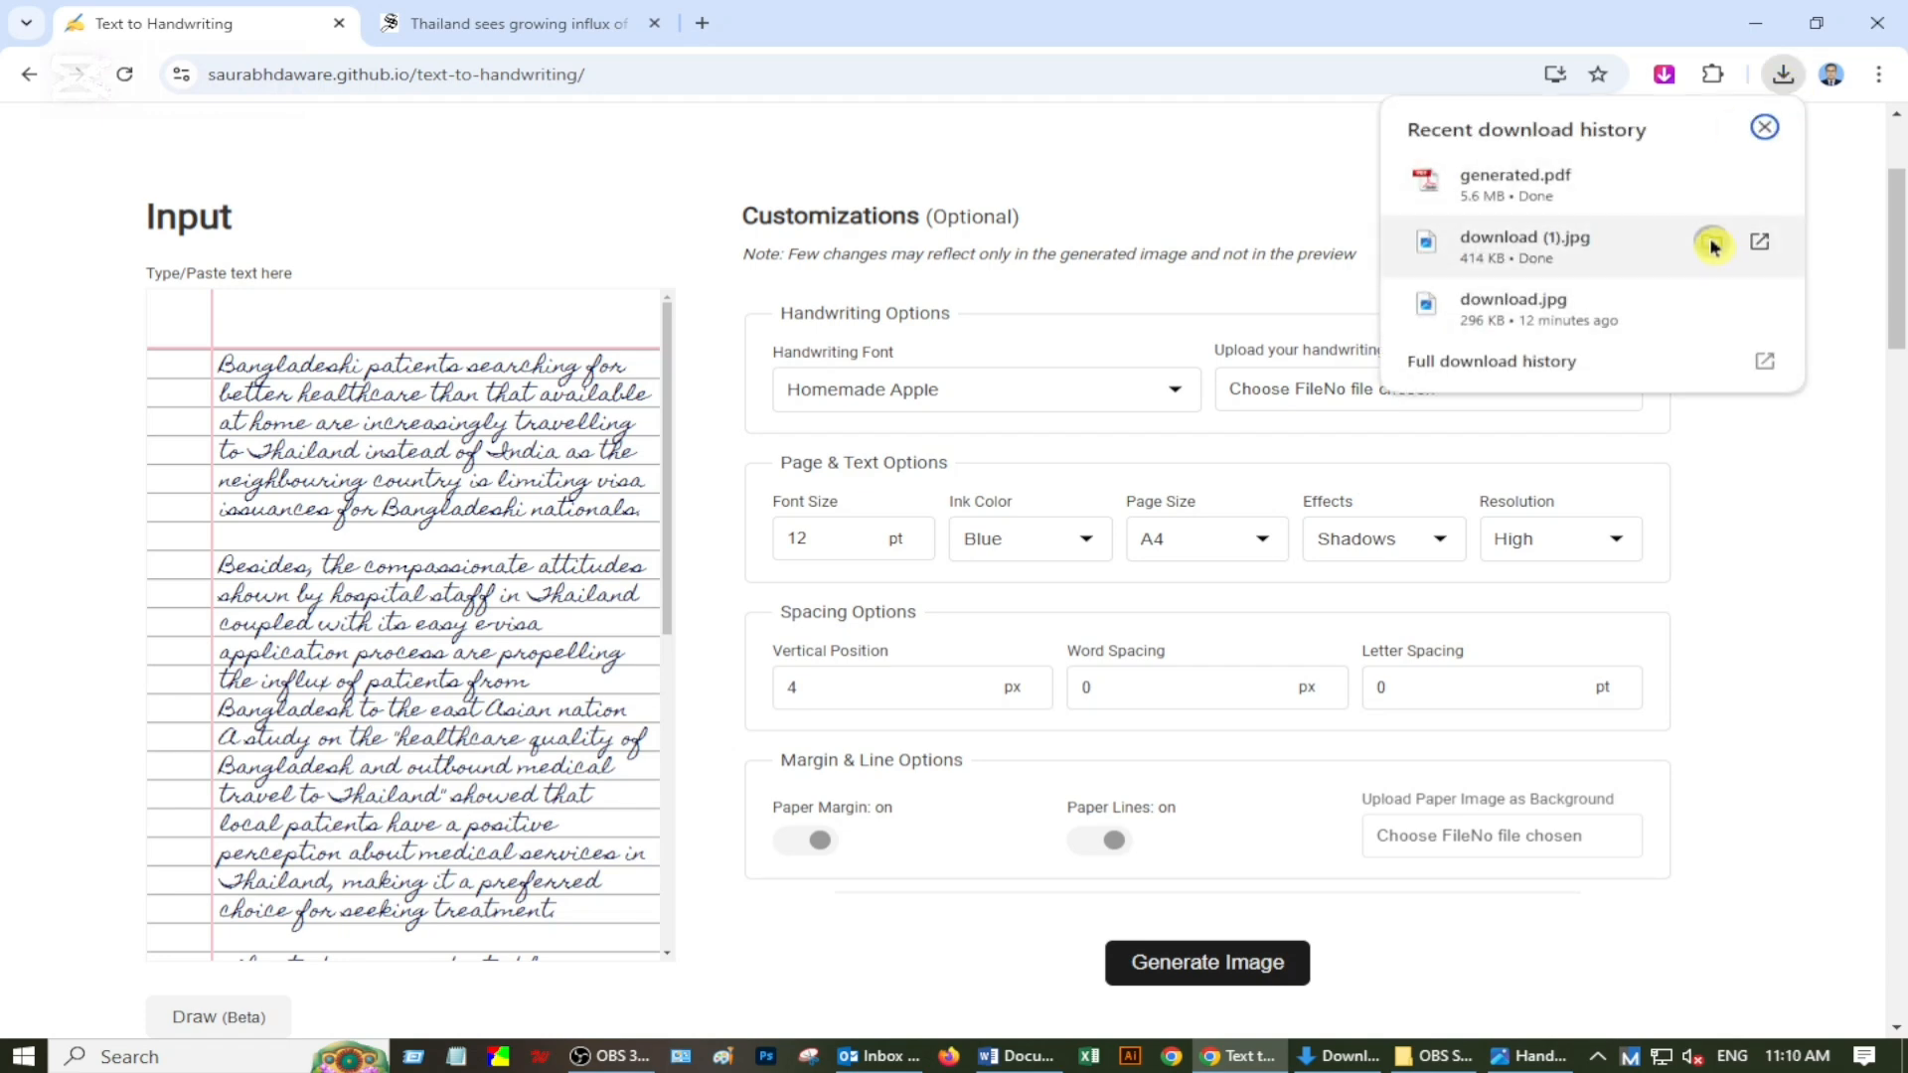
click(1712, 246)
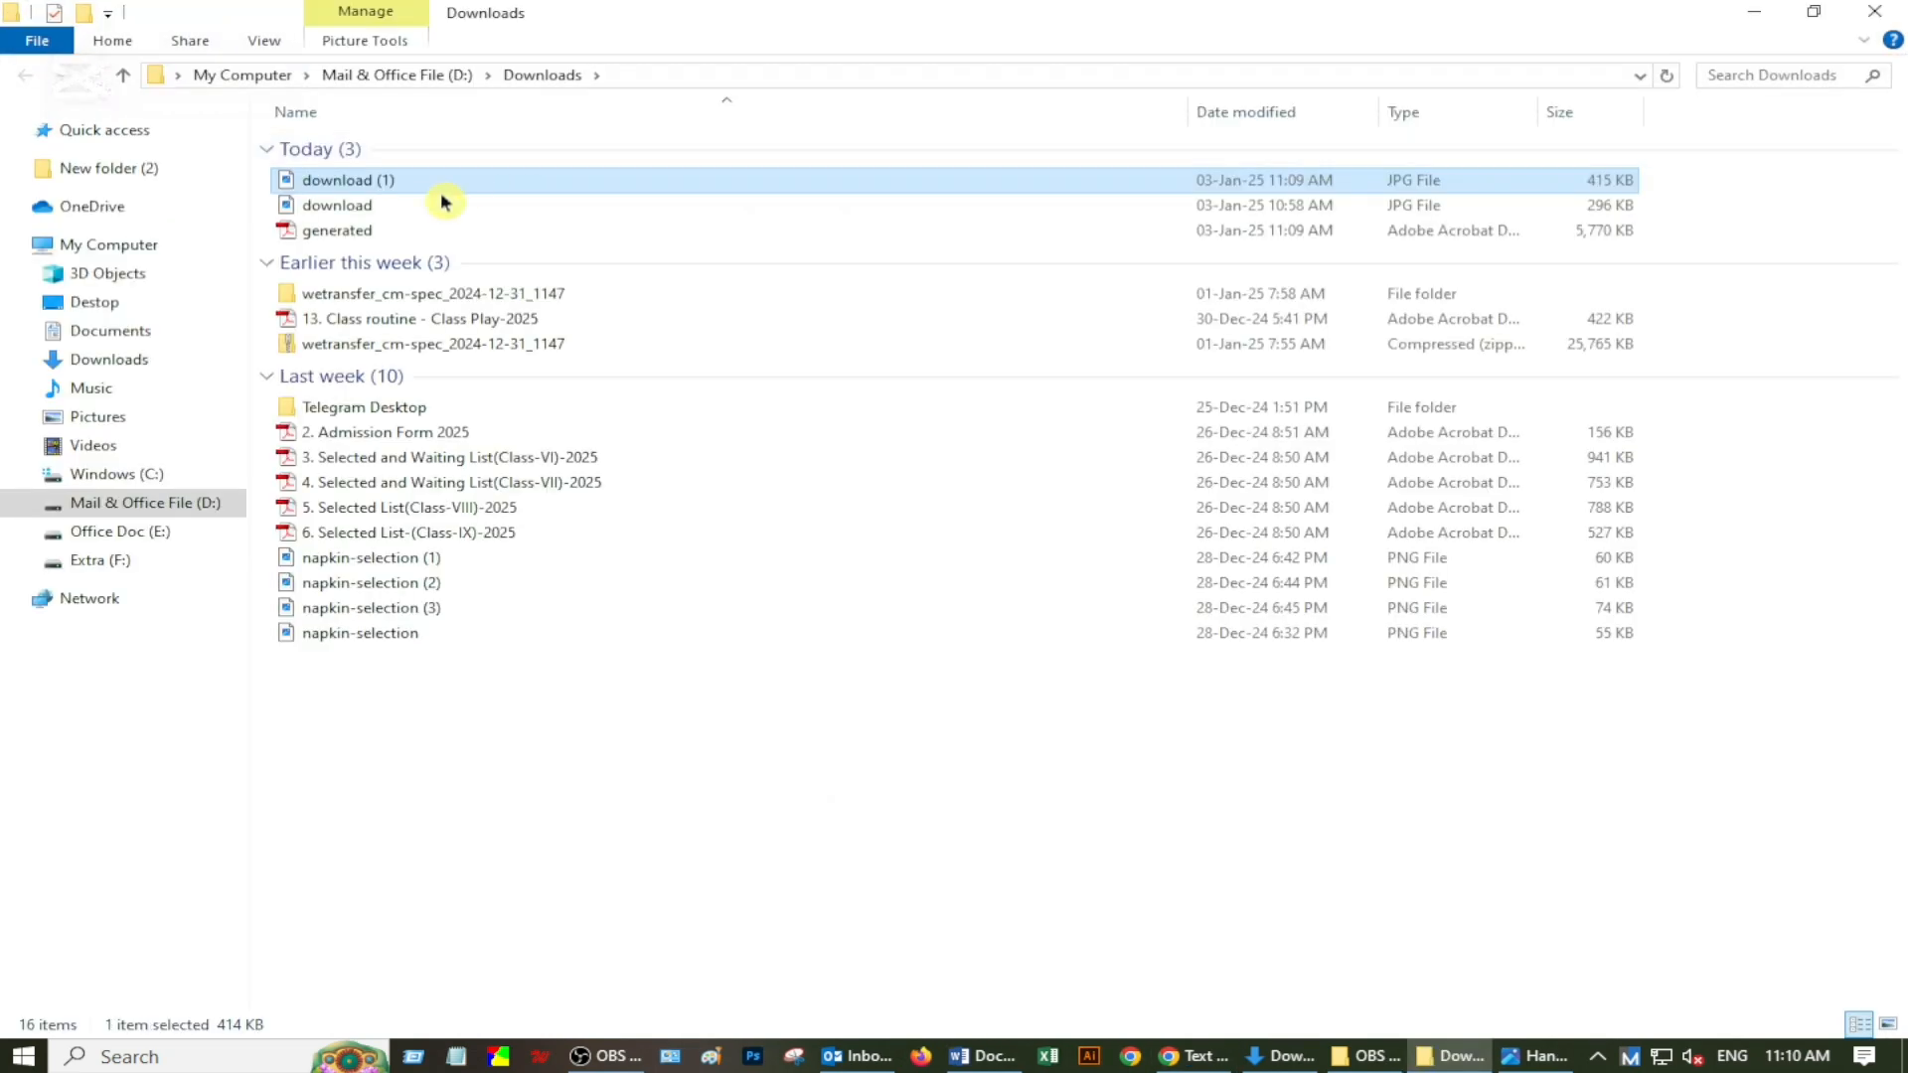
double_click(356, 187)
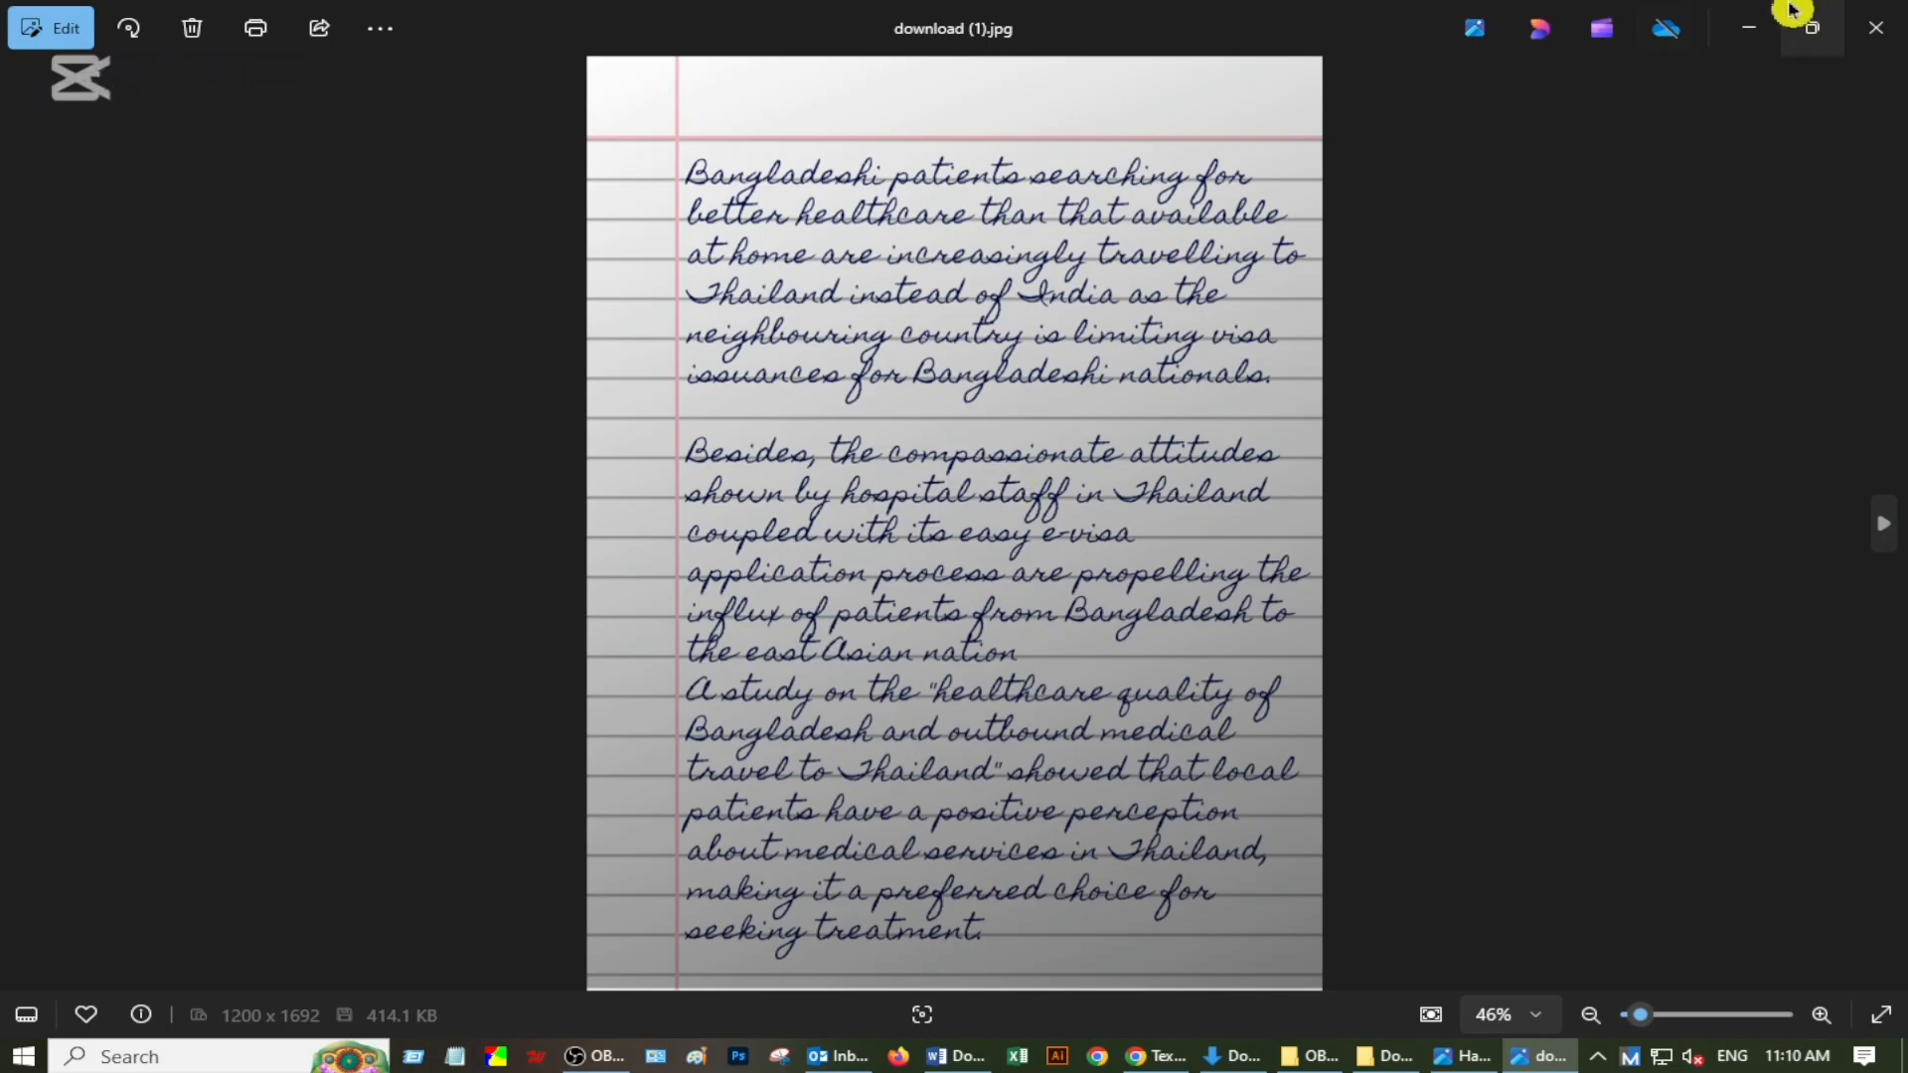
click(1751, 28)
Open generated.pdf and look through its handwritten pages at 75% zoom, returning to the Text to Handwriting page when done.
double_click(391, 234)
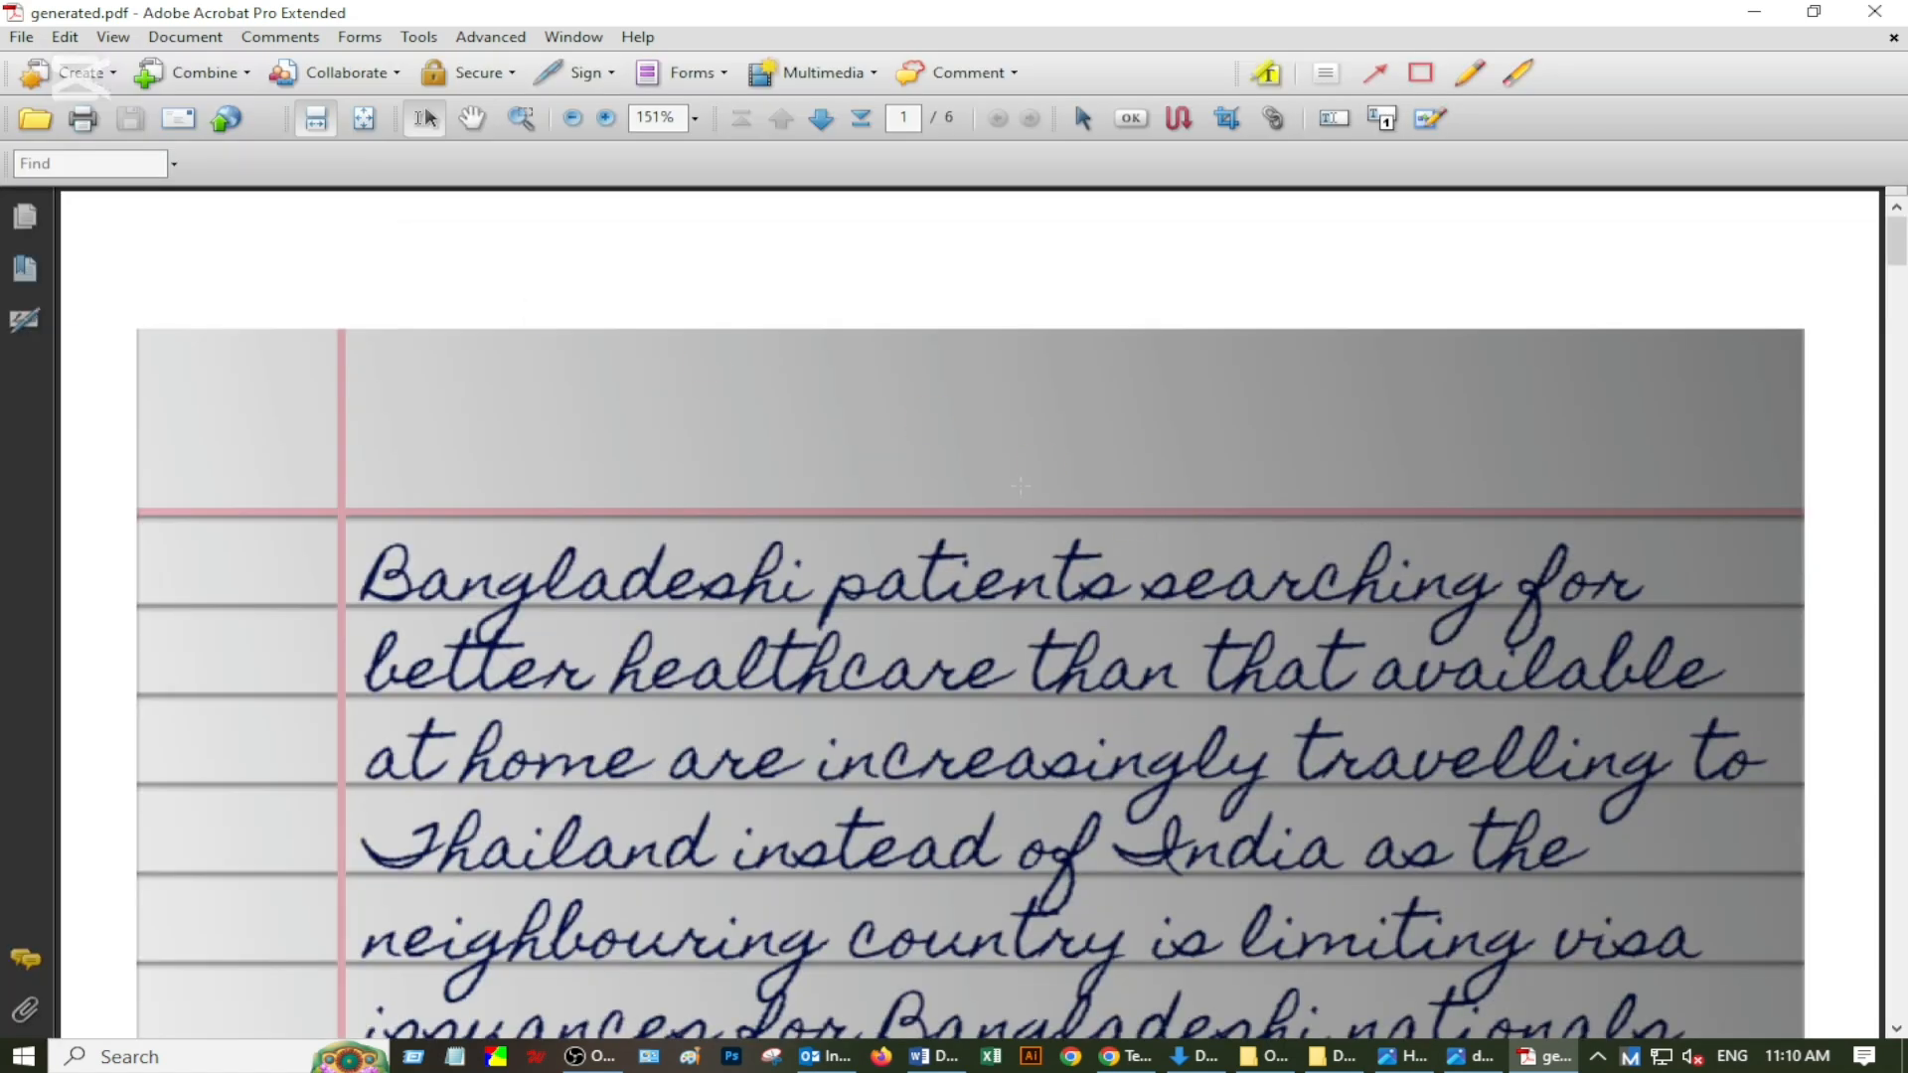
key(ctrl+minus)
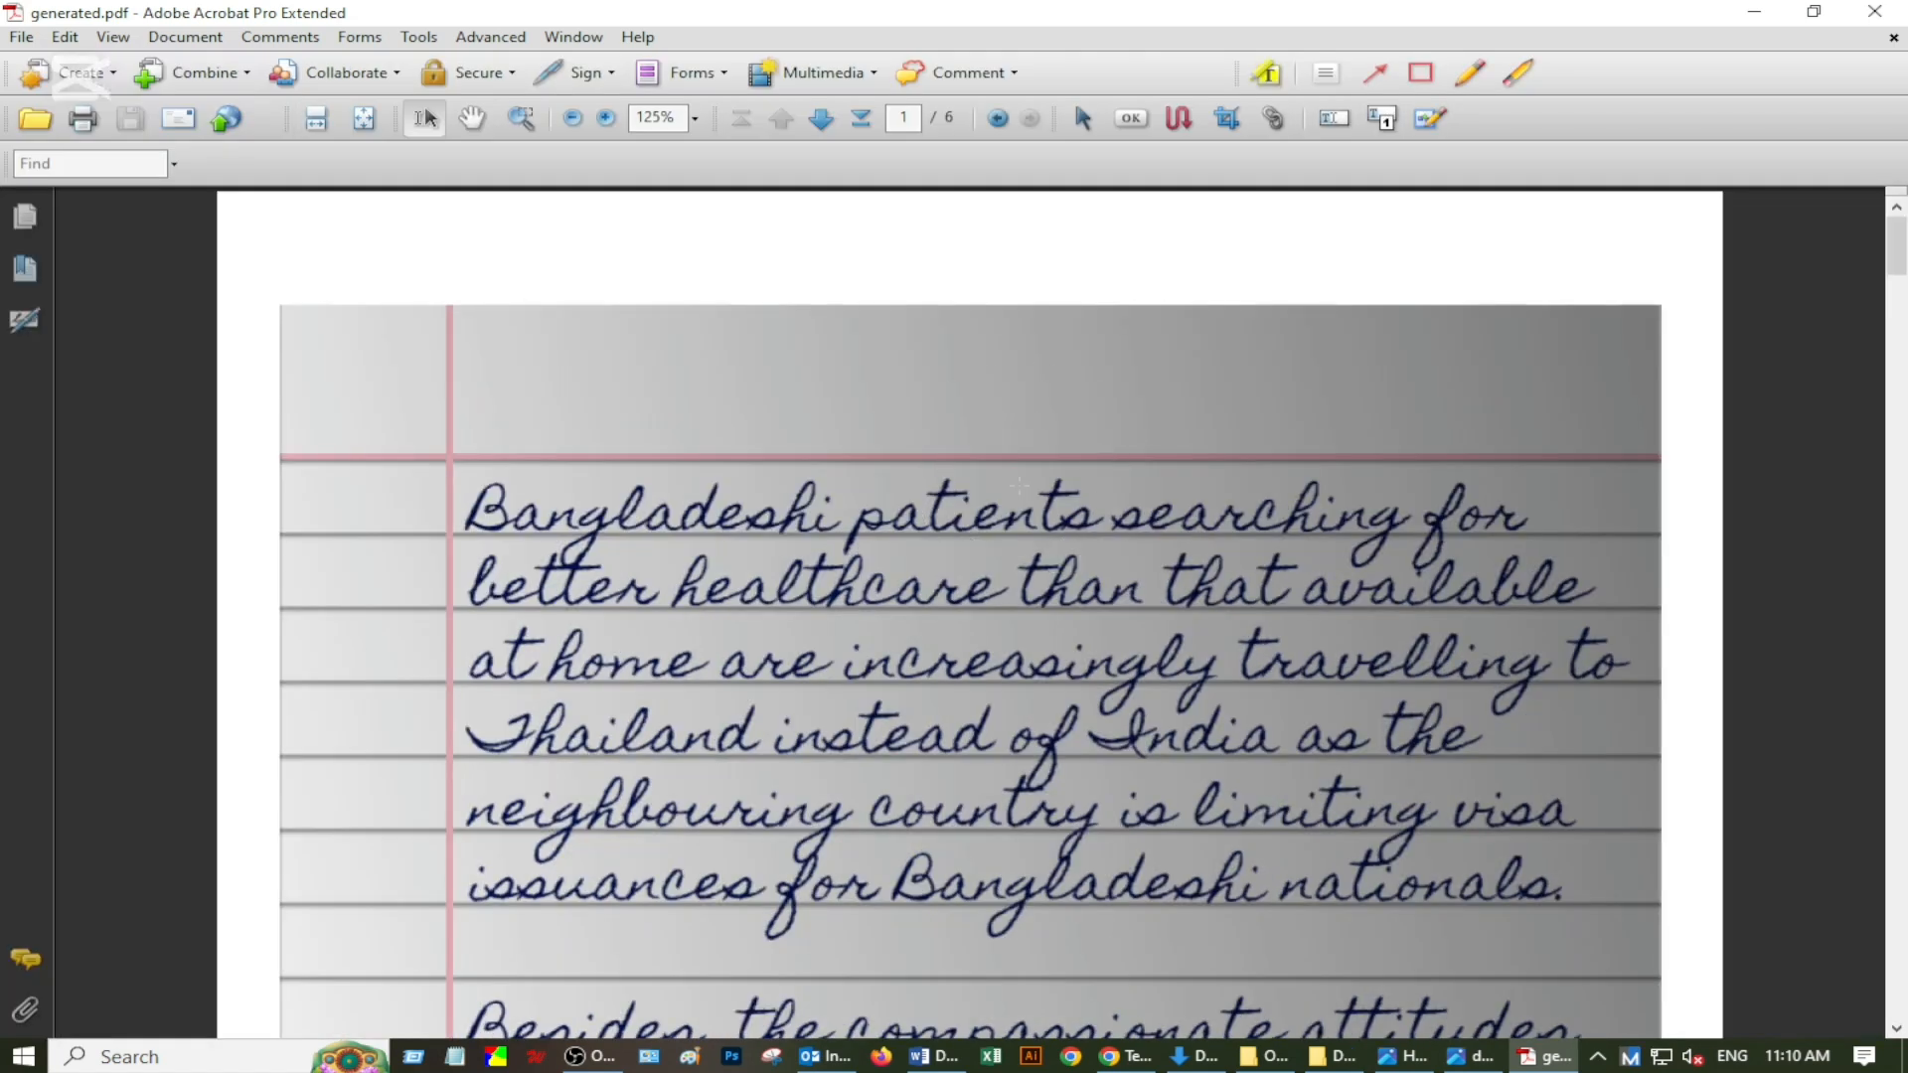
key(ctrl+minus)
key(ctrl+minus)
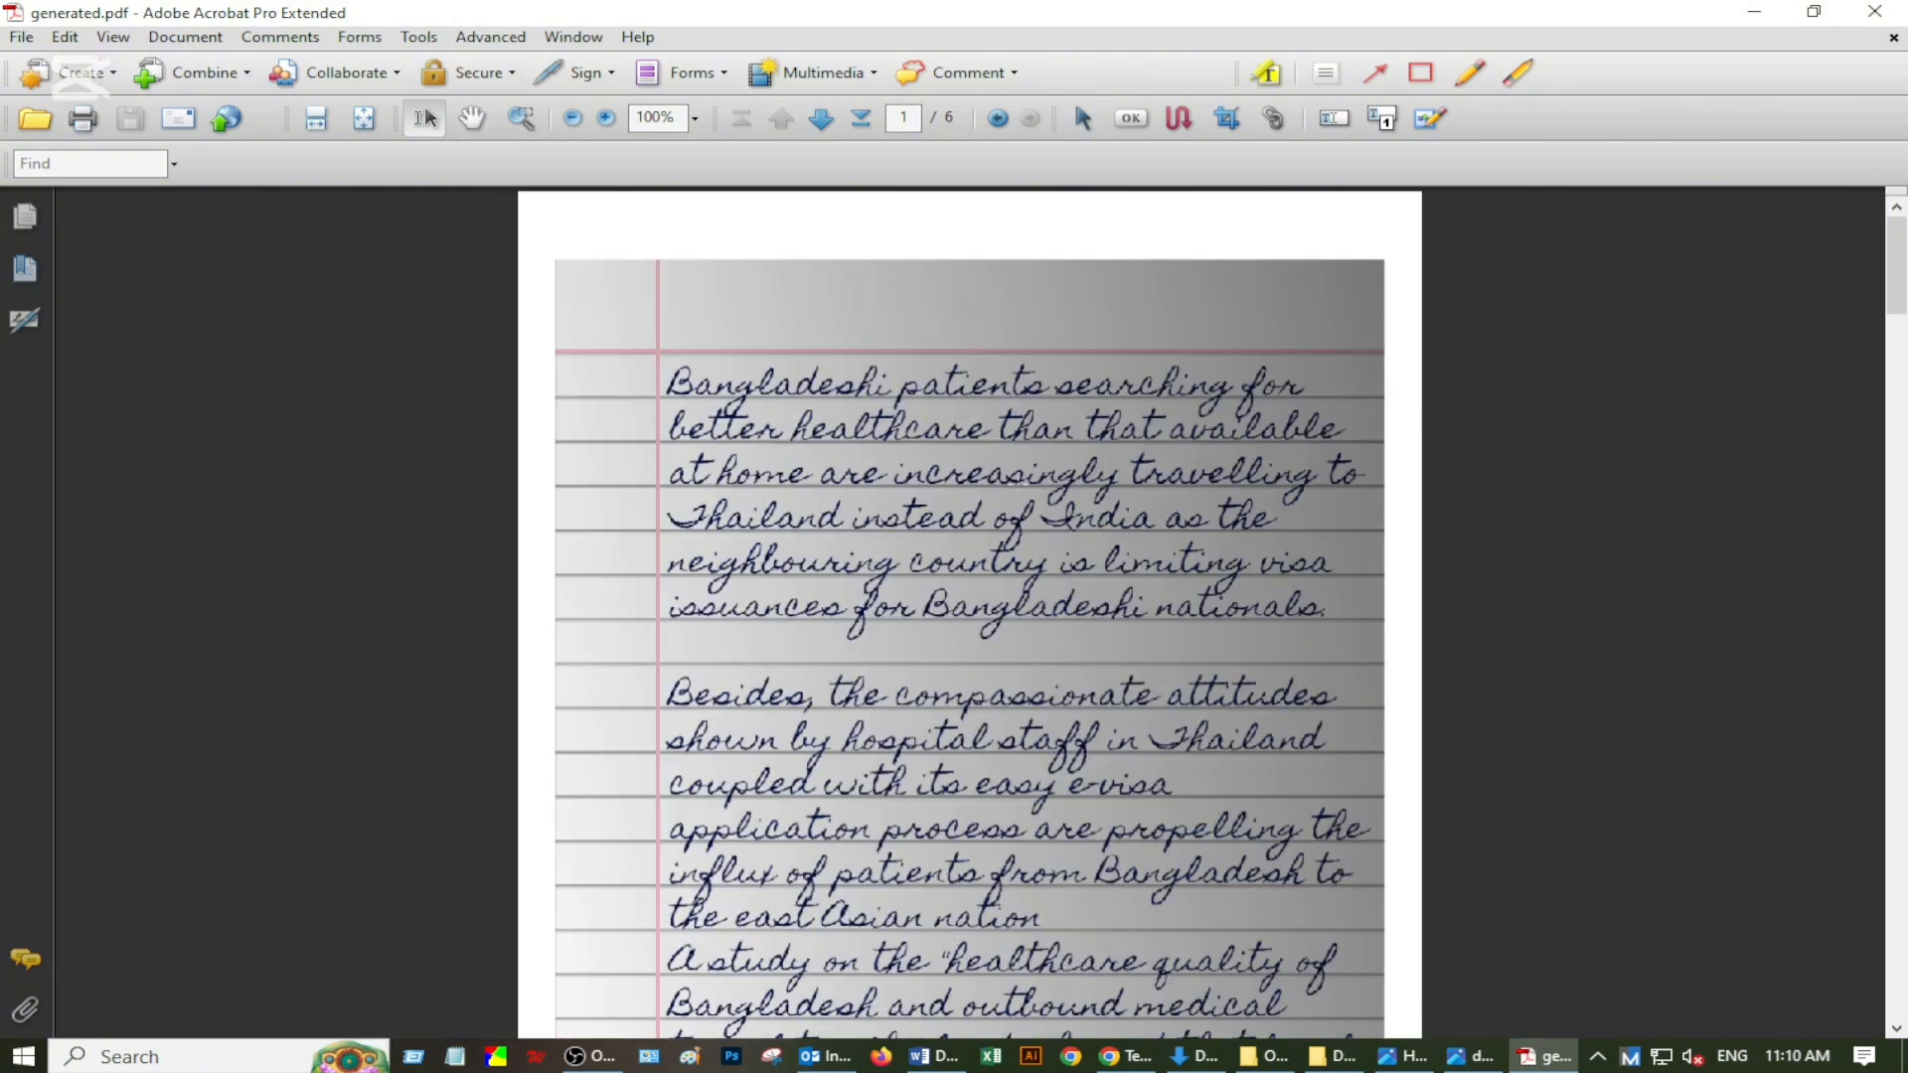
scroll(1021, 486, down, 10)
scroll(969, 612, down, 15)
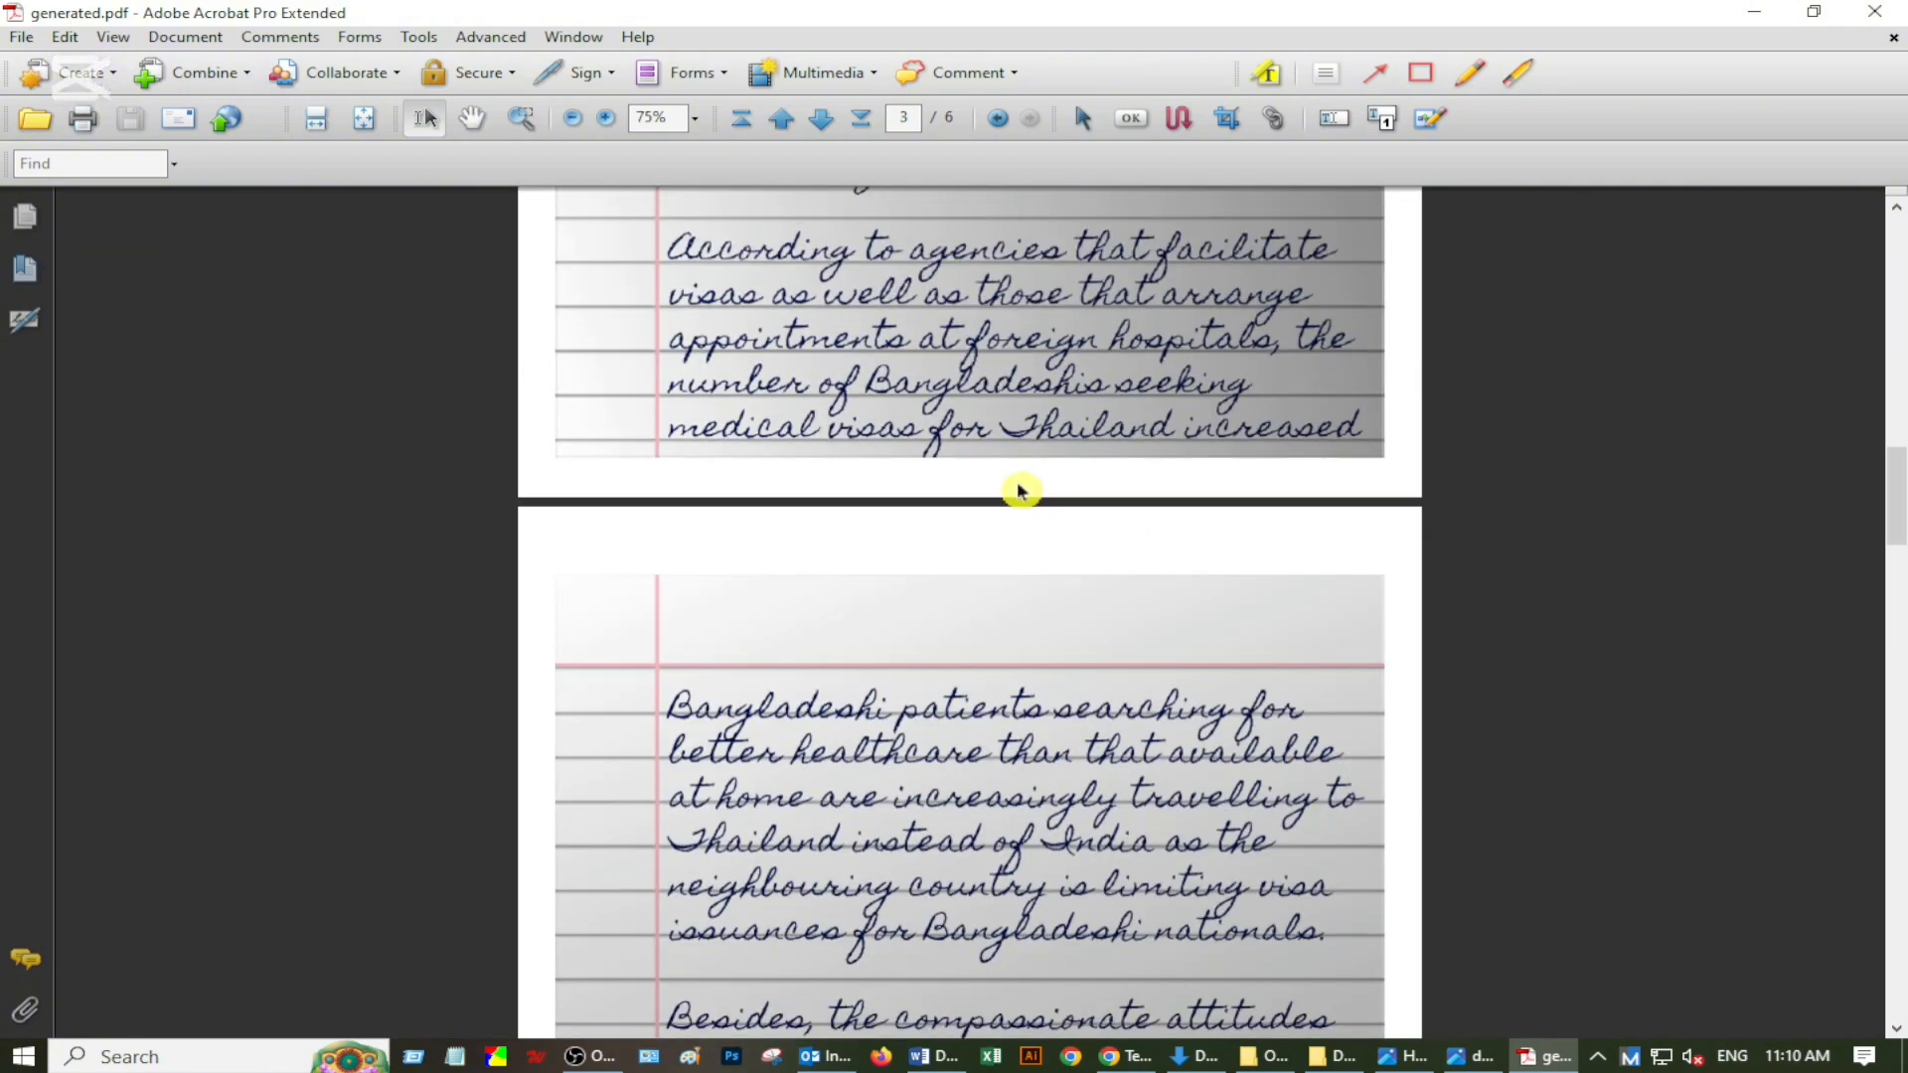
scroll(1016, 482, up, 8)
scroll(1015, 482, up, 10)
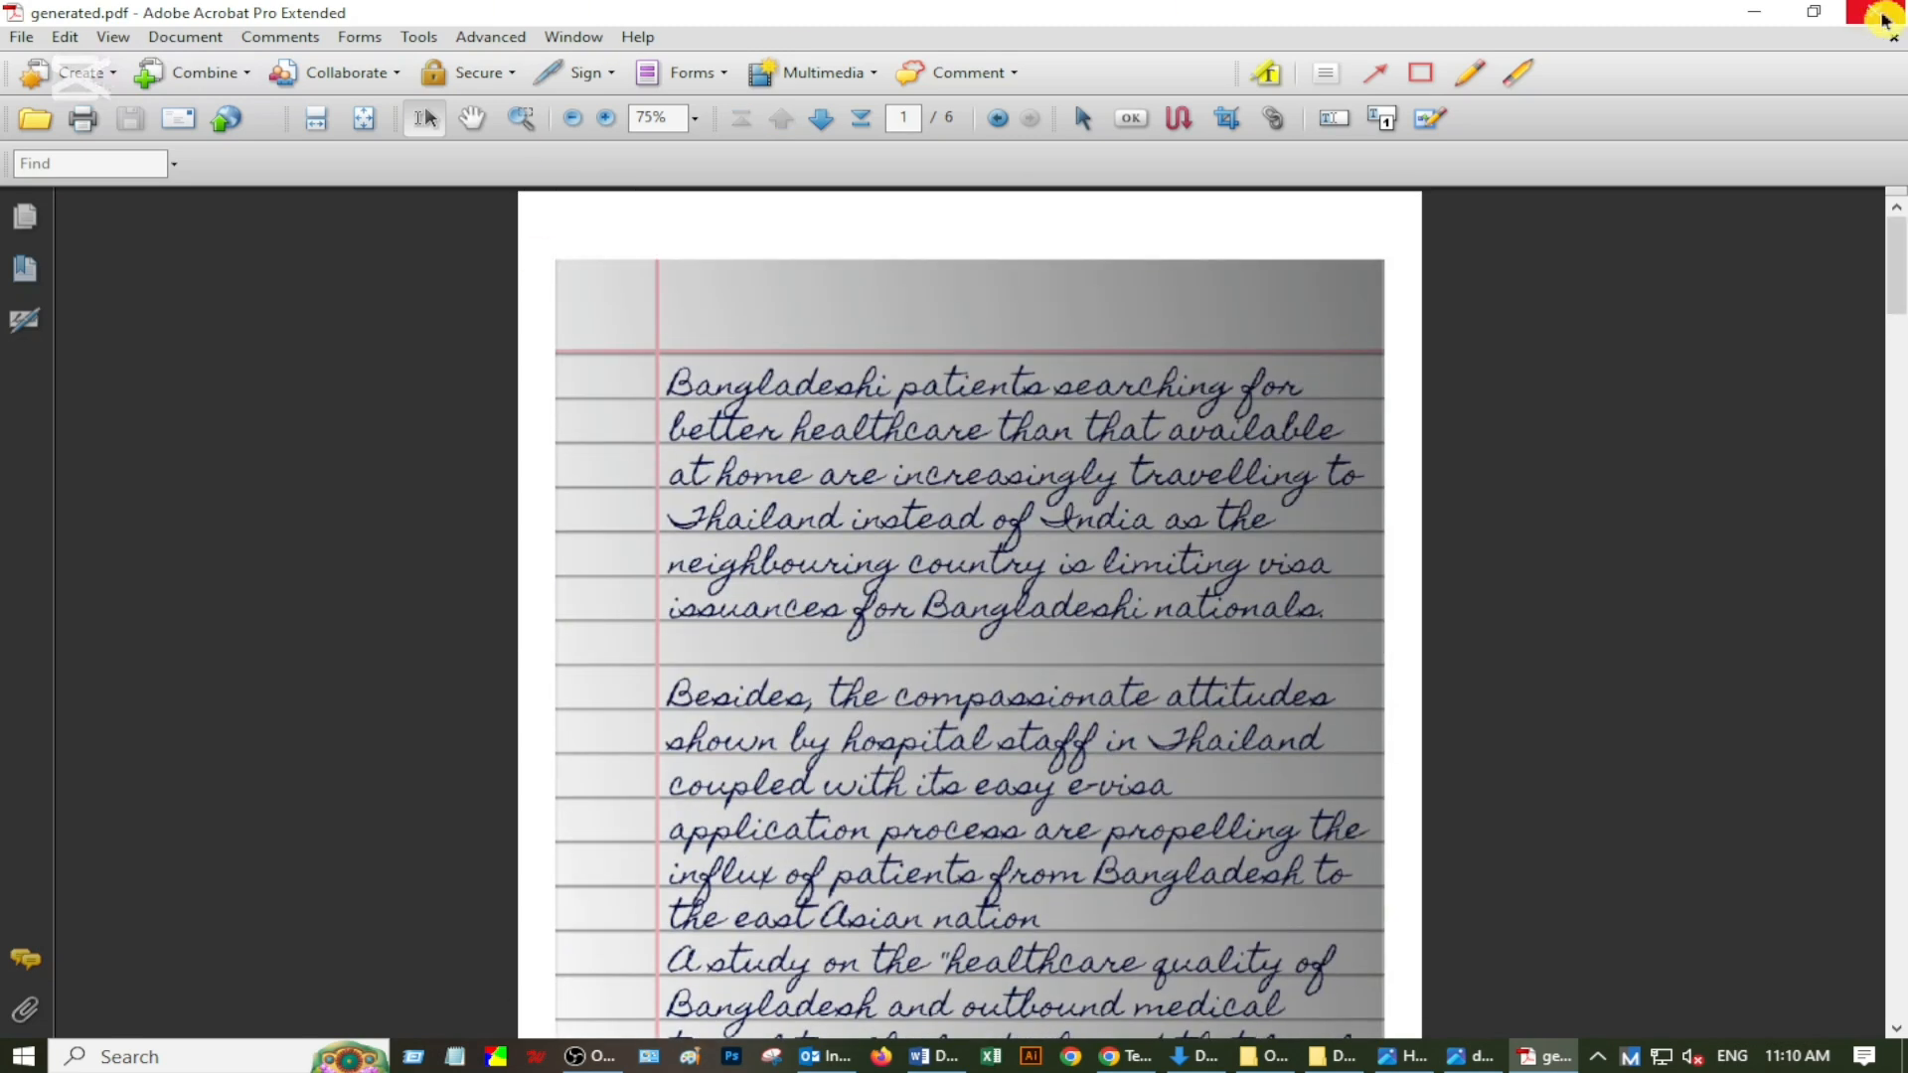
click(1776, 22)
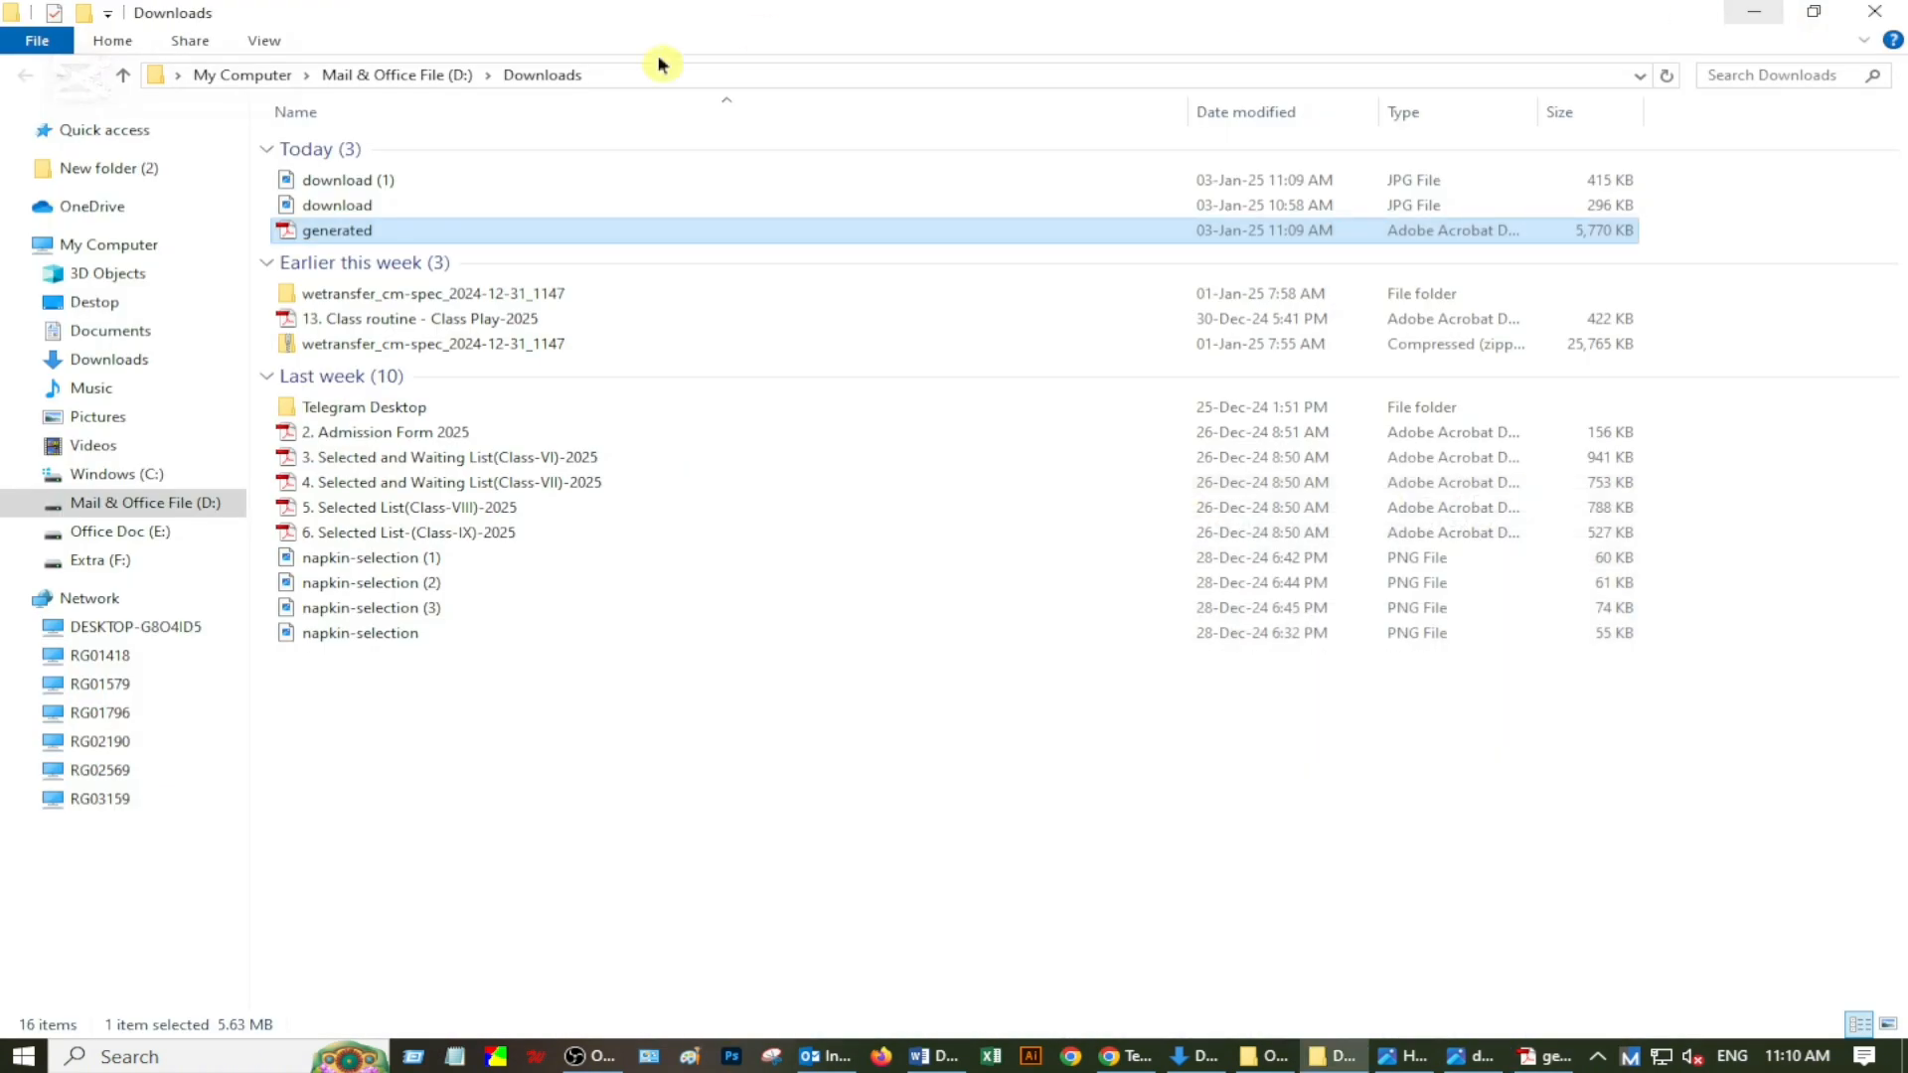
click(1876, 12)
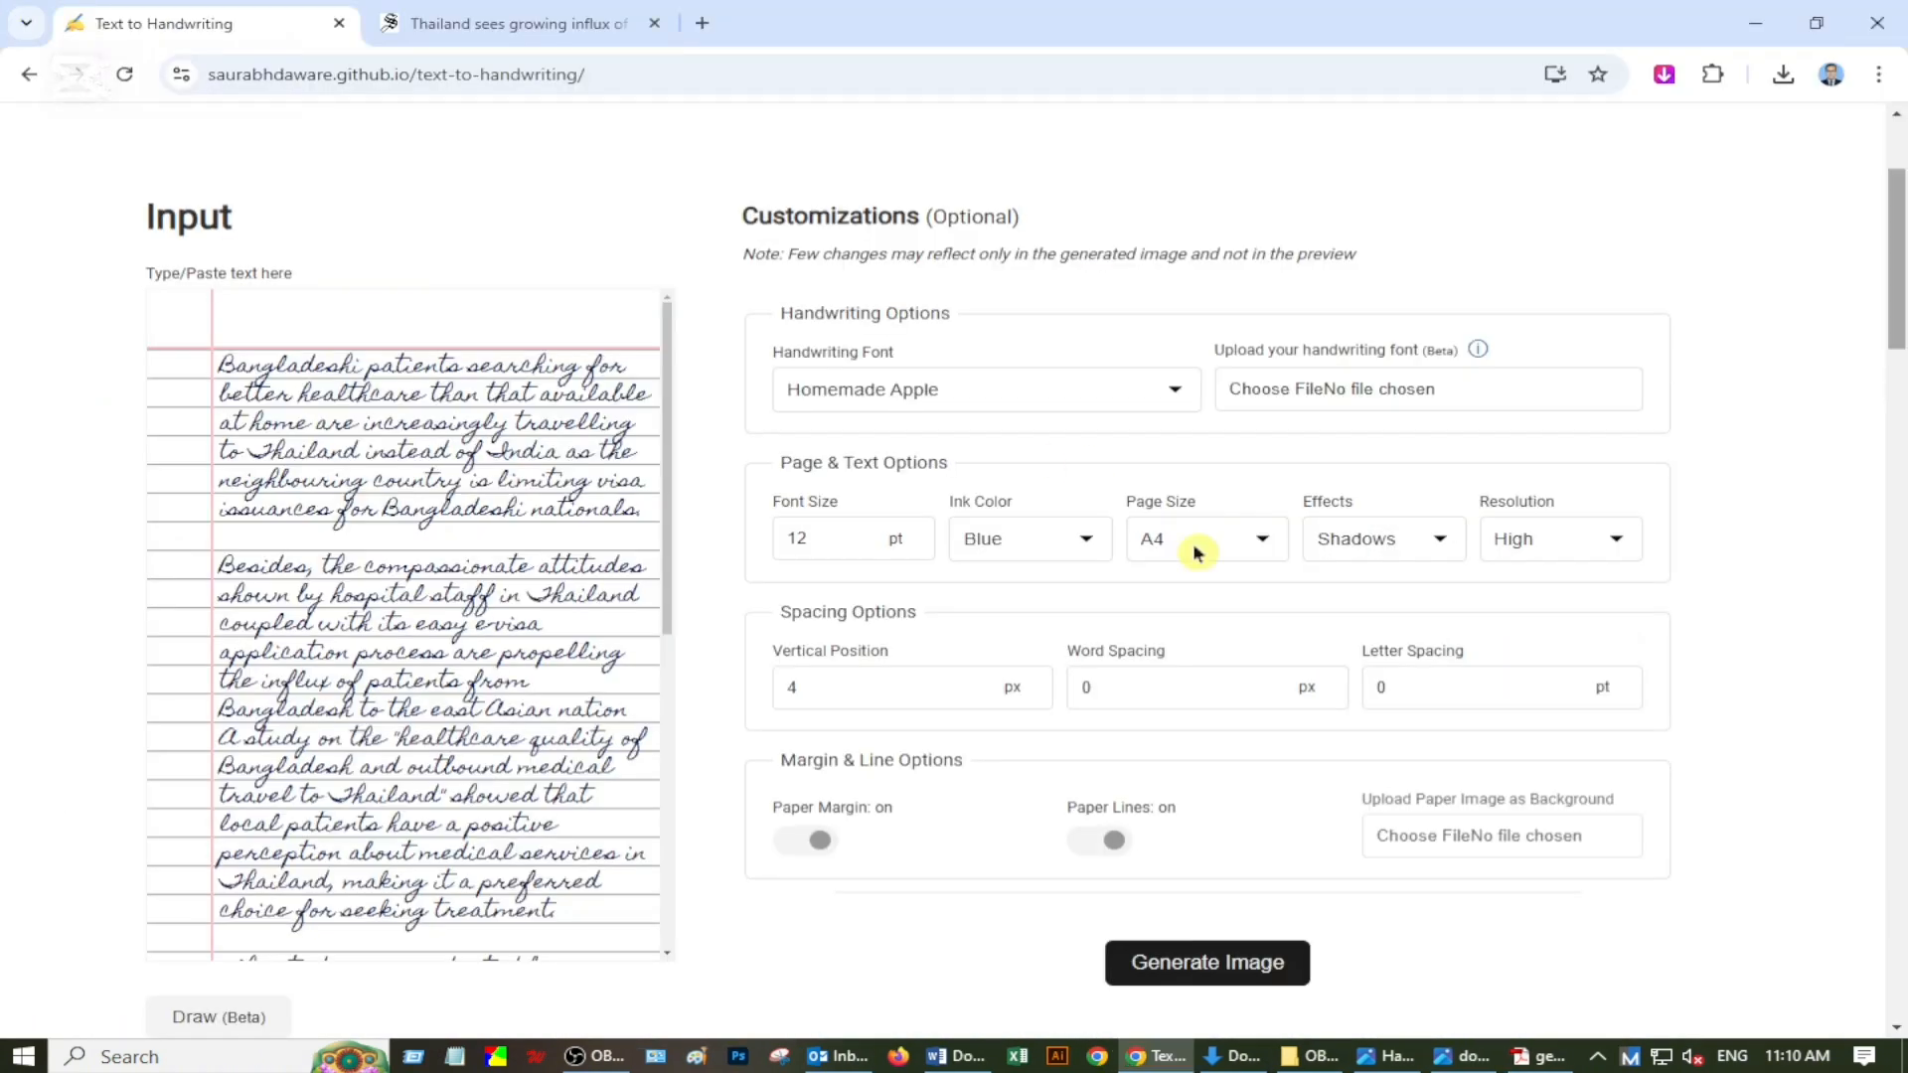